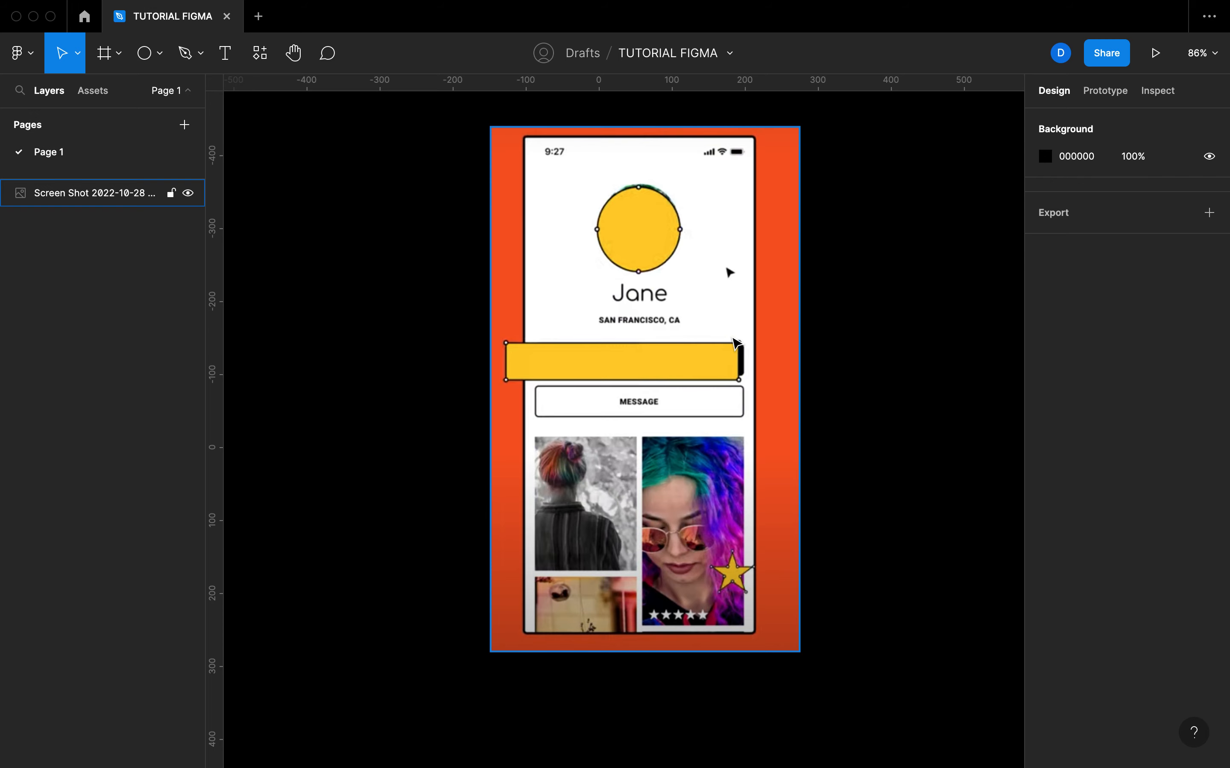
# Draw a rectangle about 260 × 184 on the empty canvas beside the screenshot image
pyautogui.hscroll(-15, 733, 343)
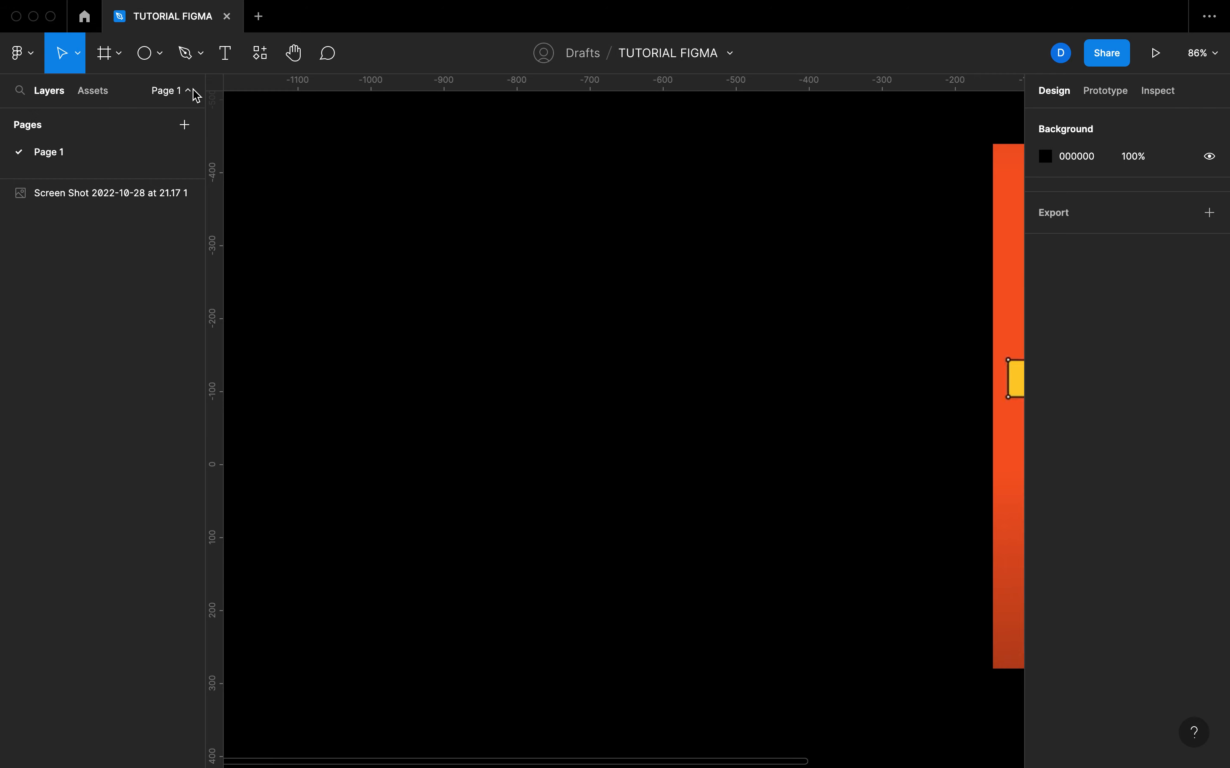
pyautogui.click(158, 55)
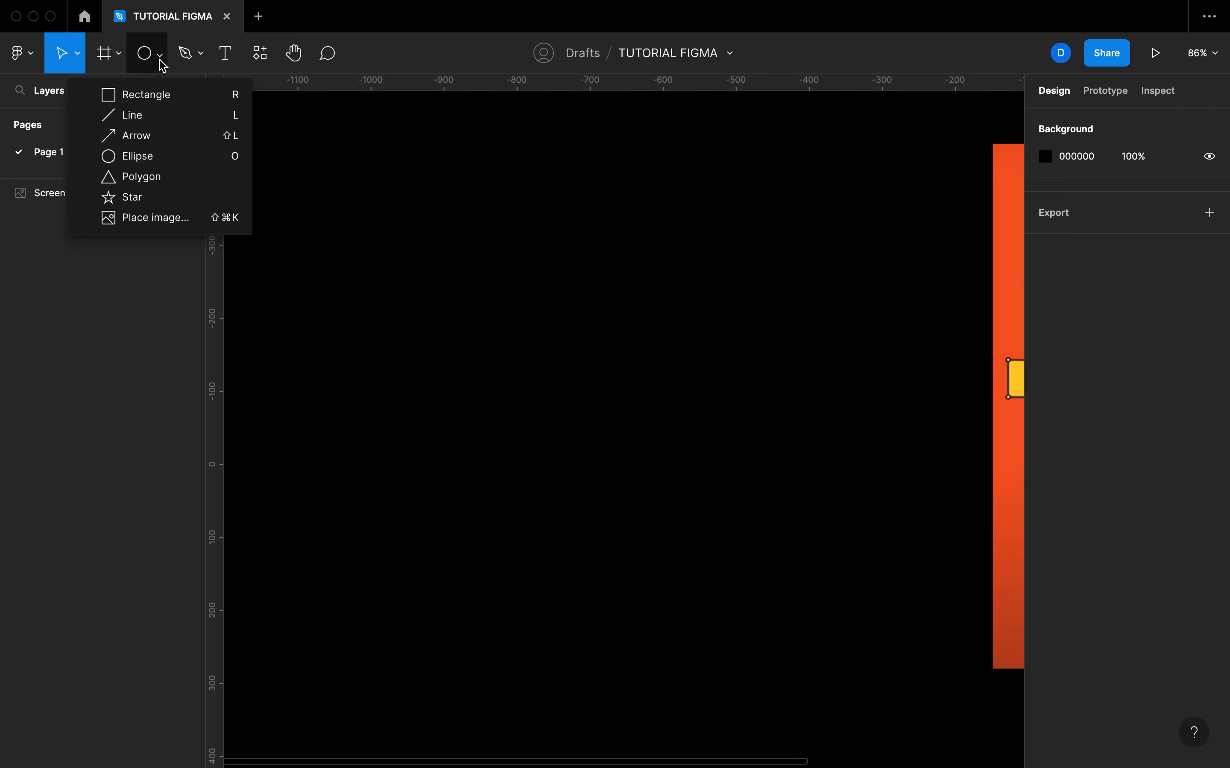
pyautogui.click(160, 86)
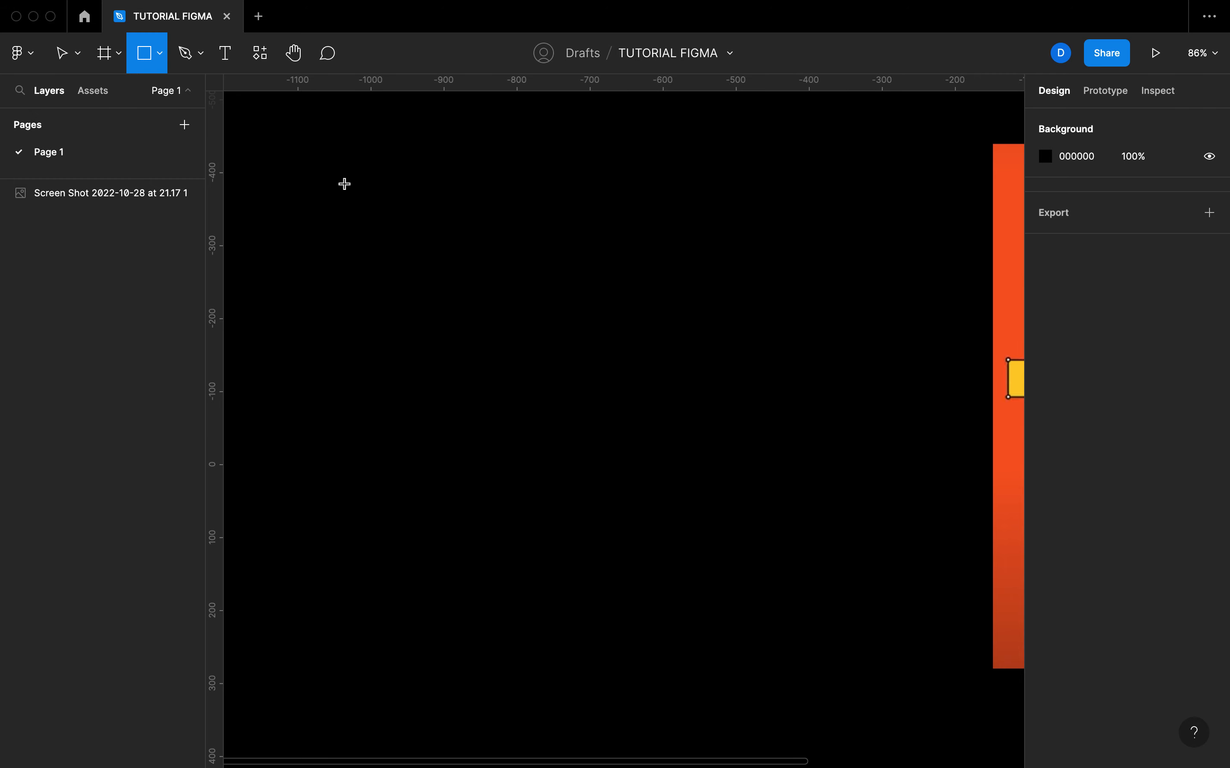
pyautogui.click(160, 55)
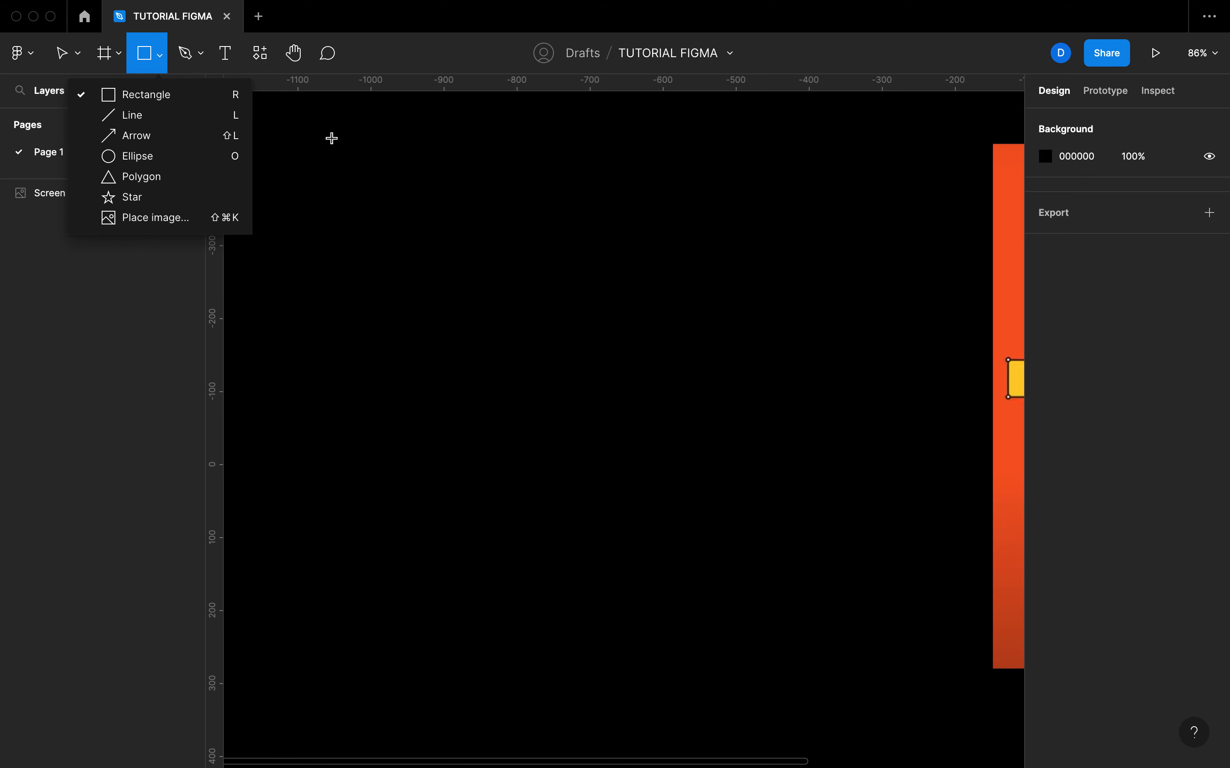
pyautogui.moveTo(331, 144); pyautogui.dragTo(521, 279)
pyautogui.click(491, 396)
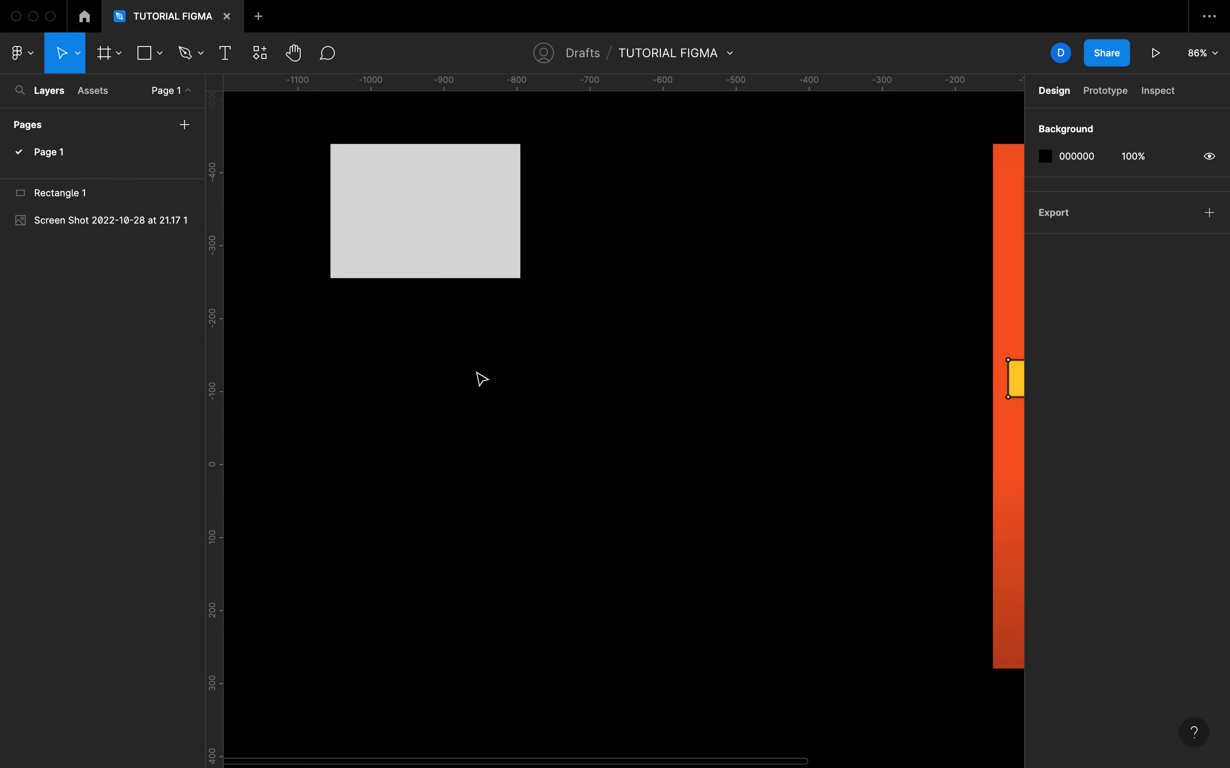
# Draw a circle about 245 × 245 on the canvas below the rectangle
pyautogui.press('o')
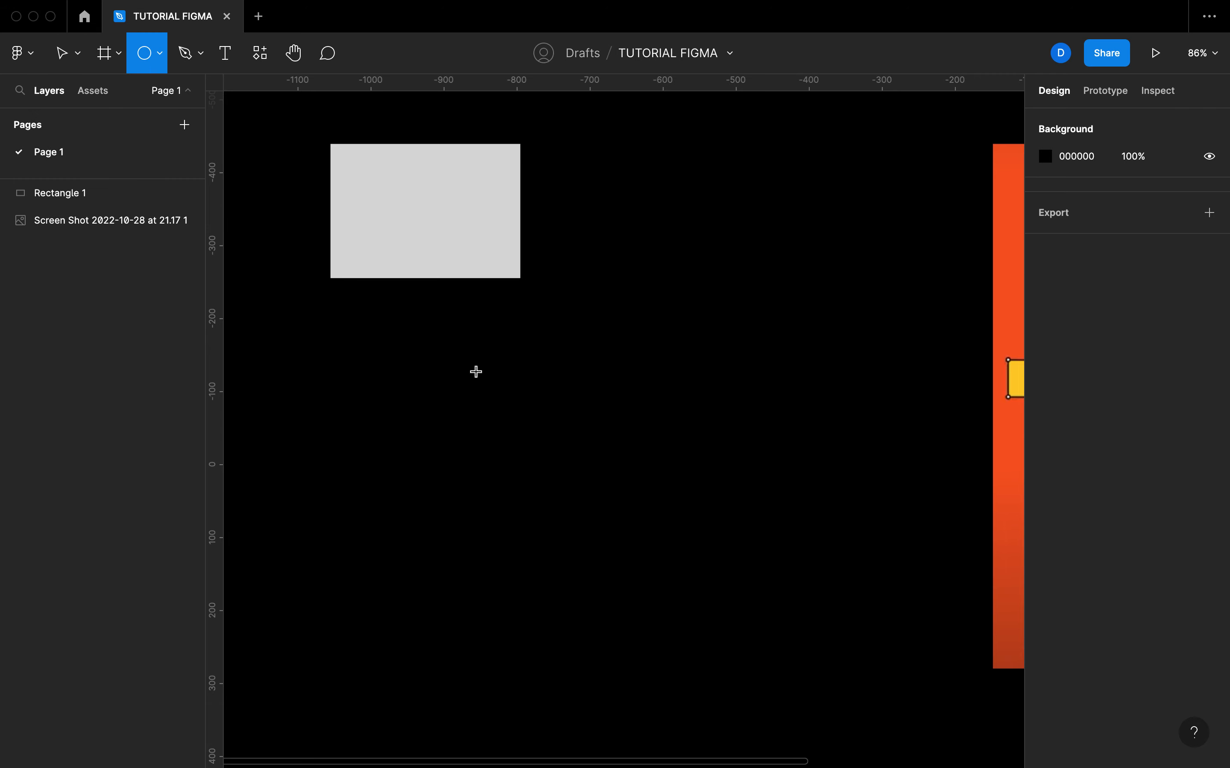
pyautogui.click(160, 57)
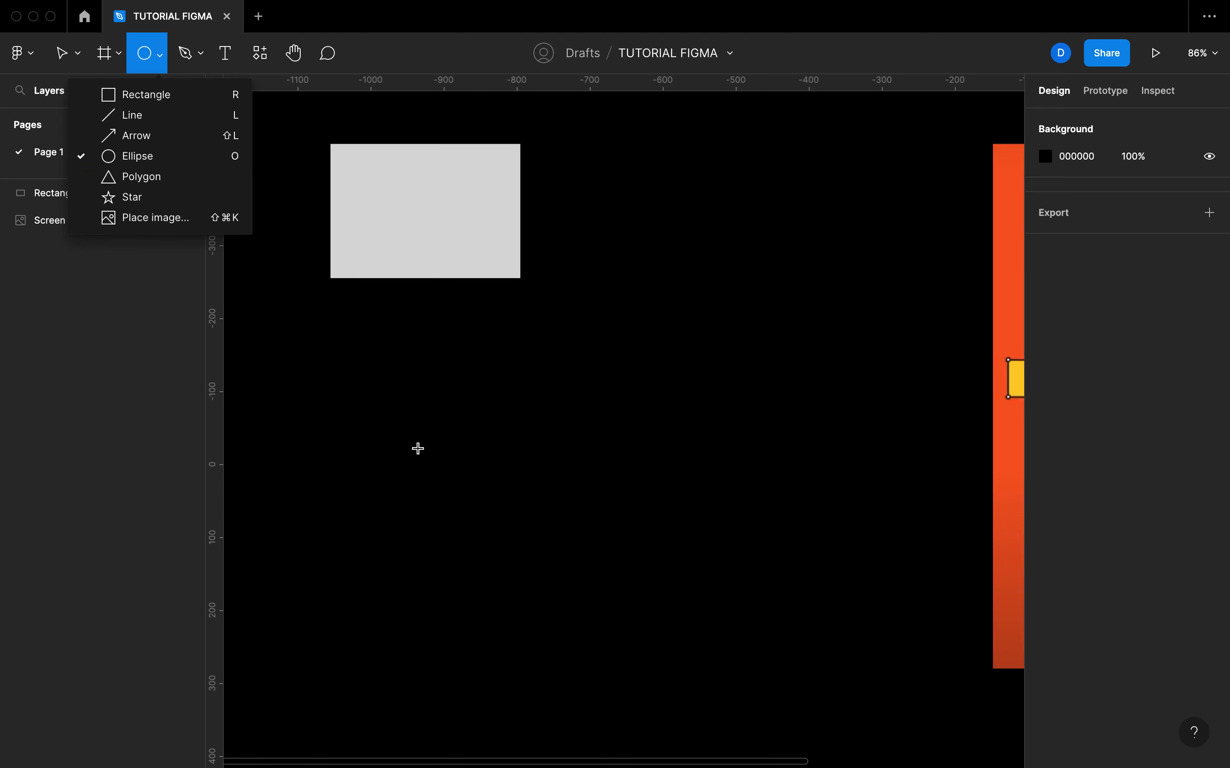
pyautogui.click(340, 350)
pyautogui.moveTo(339, 350); pyautogui.dragTo(486, 533)
pyautogui.click(551, 577)
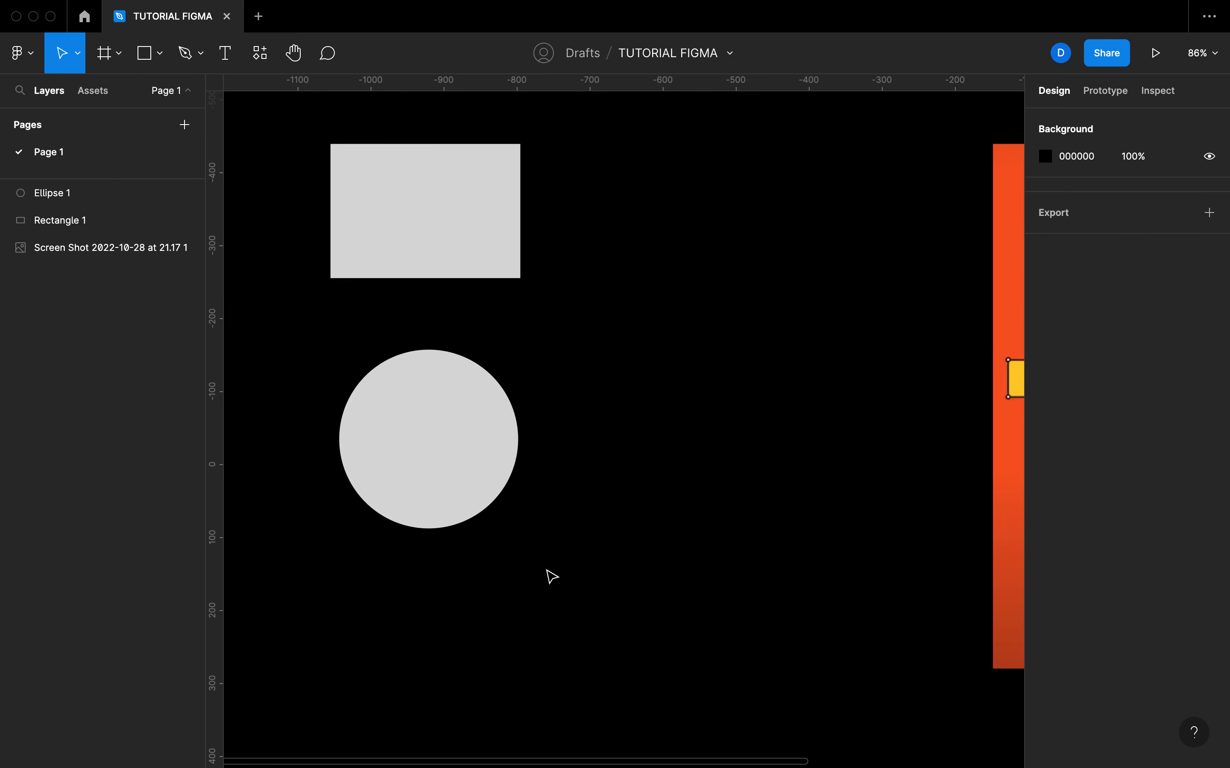
# Draw a triangular polygon about 226 × 226 beside the circle
pyautogui.click(162, 64)
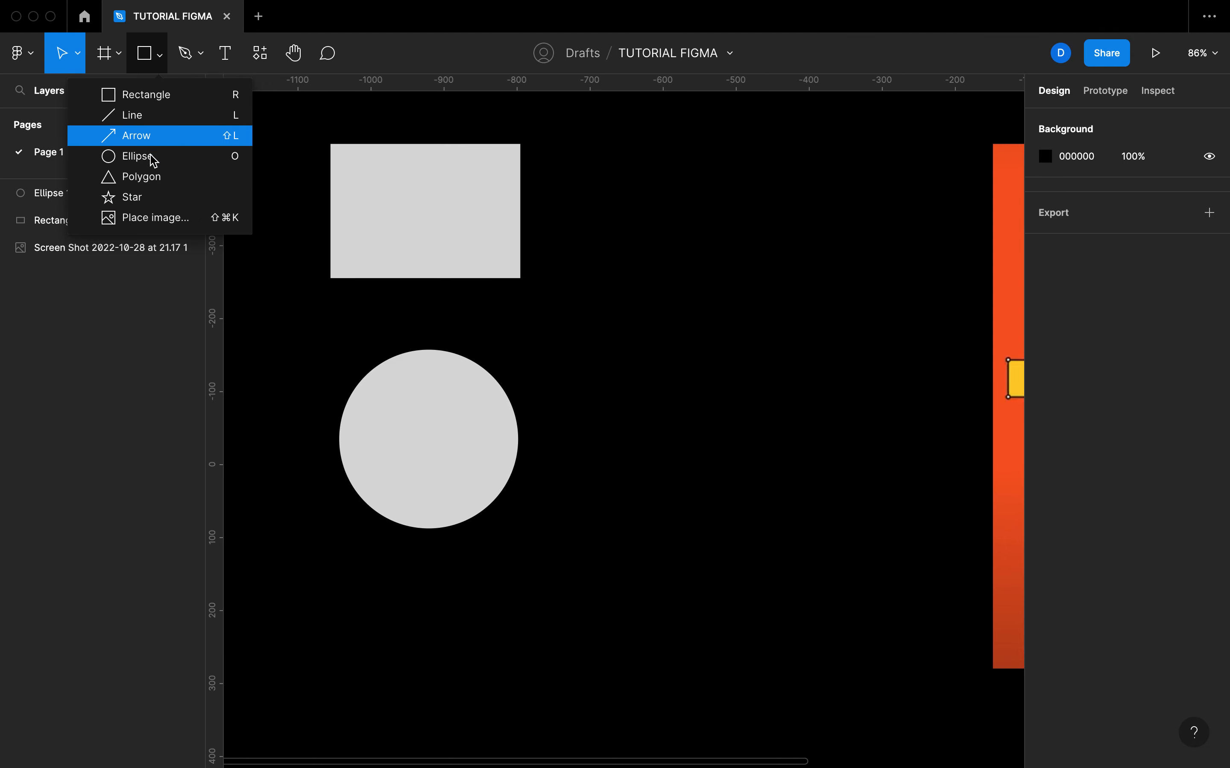
pyautogui.click(156, 178)
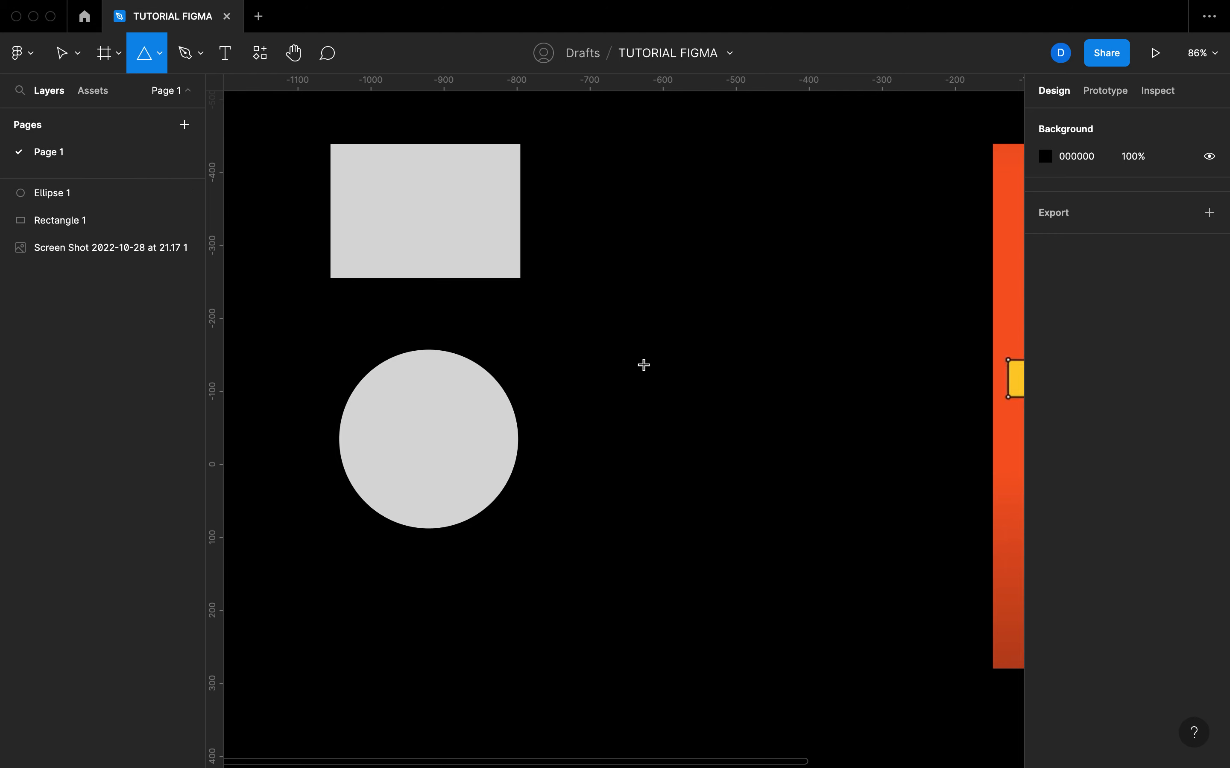
pyautogui.moveTo(643, 365); pyautogui.dragTo(777, 536)
pyautogui.click(823, 584)
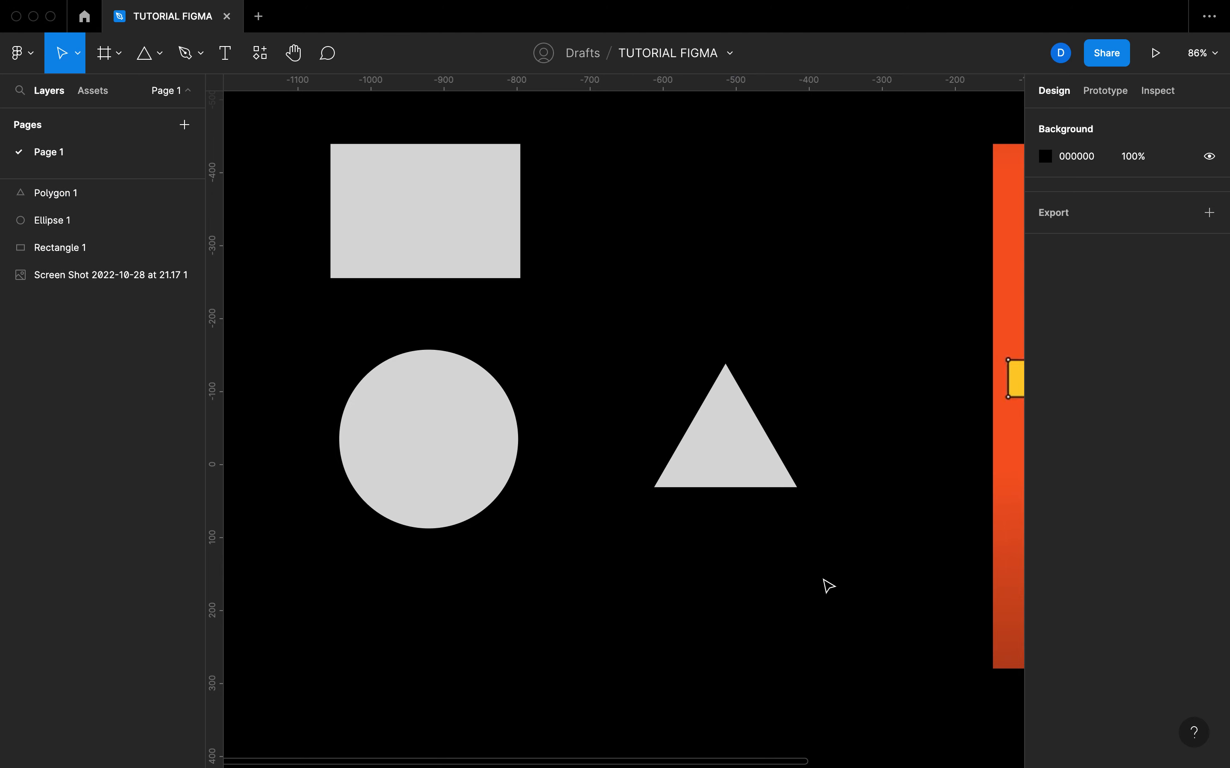
# Resize the rectangle to about 221 × 184 and position it at about X -1010, Y -420
pyautogui.click(736, 435)
pyautogui.click(505, 257)
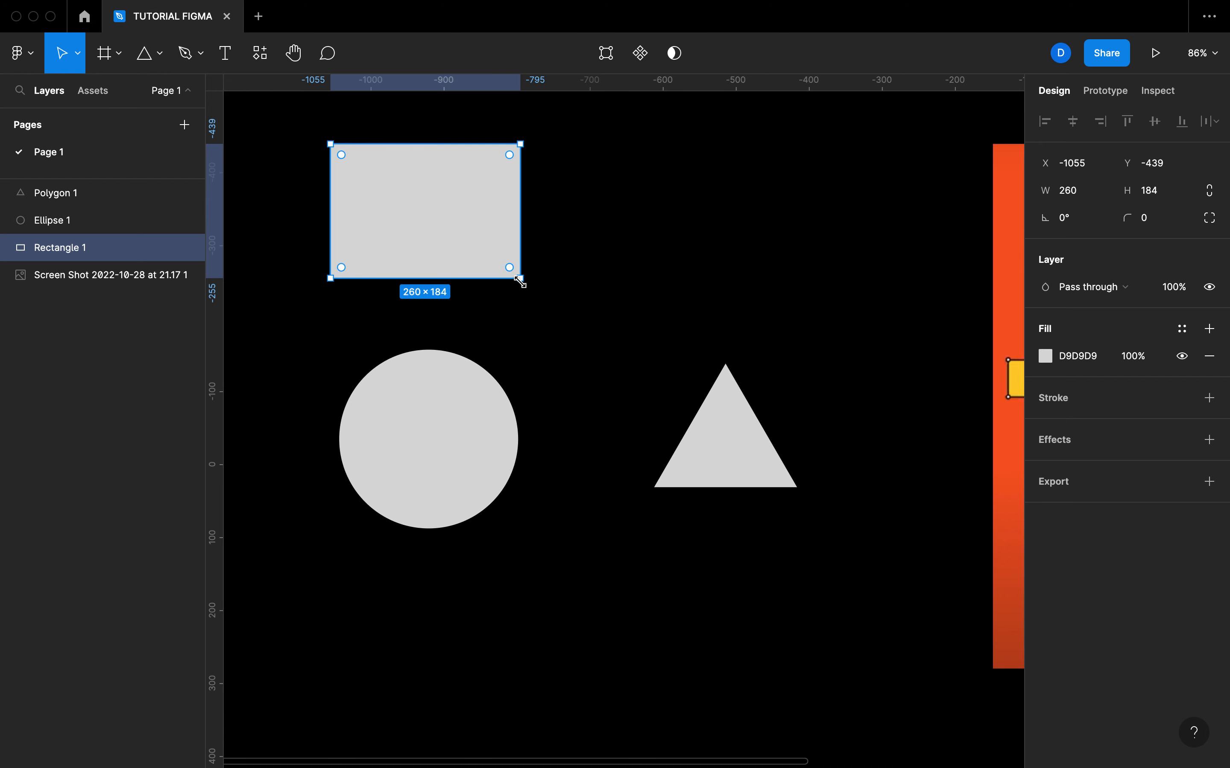
pyautogui.moveTo(519, 281); pyautogui.dragTo(577, 331)
pyautogui.hotkey('ctrl', 'z')
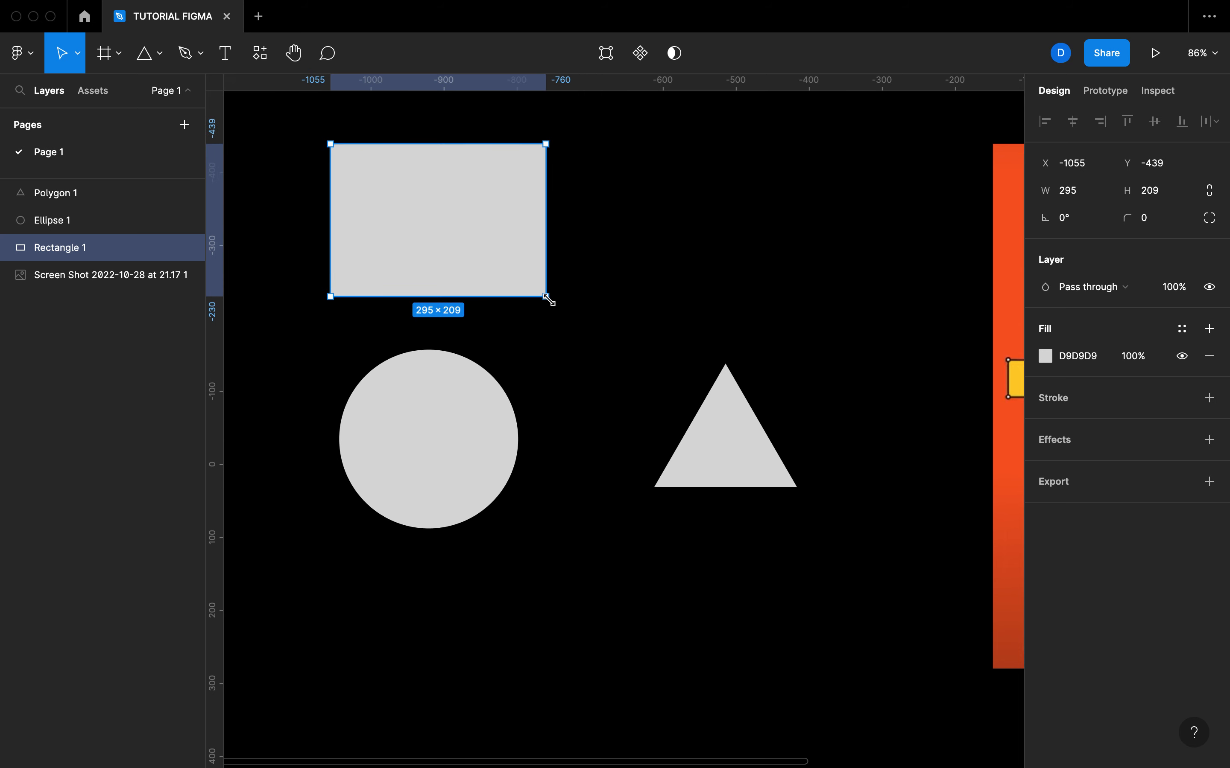
pyautogui.moveTo(548, 299); pyautogui.dragTo(484, 297)
pyautogui.click(546, 361)
pyautogui.click(475, 272)
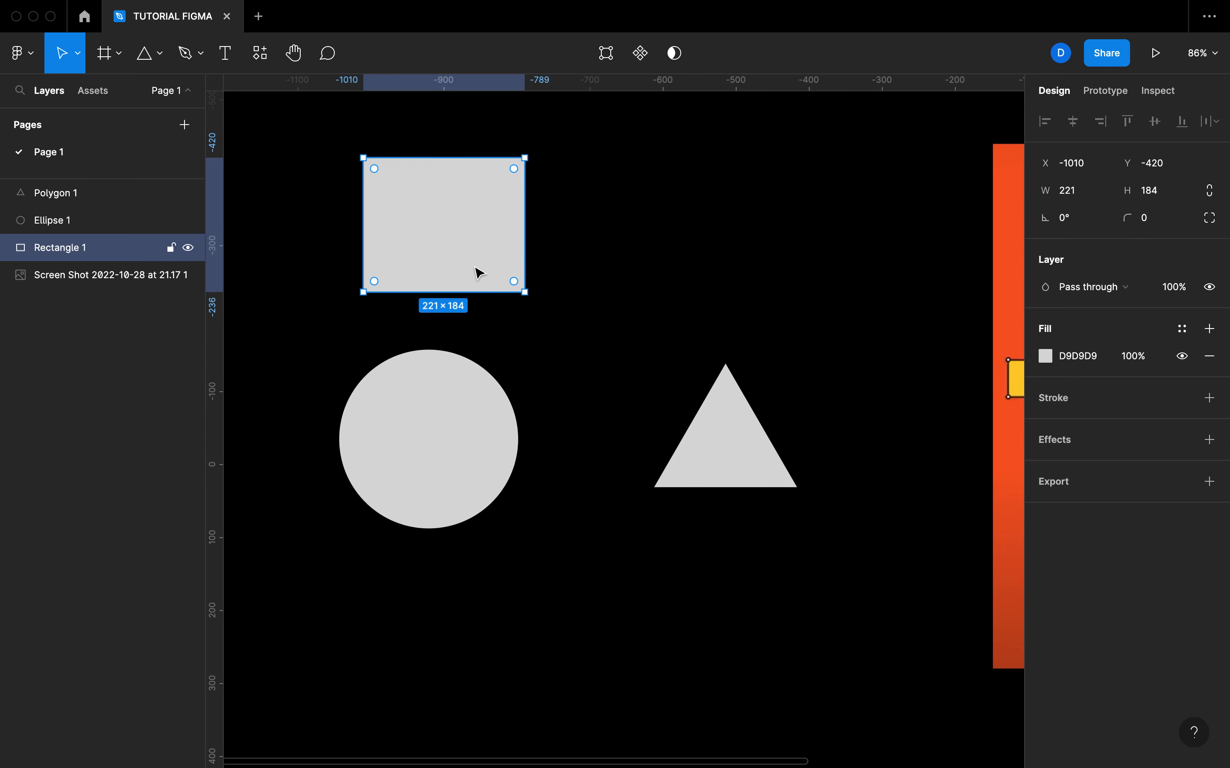
# Move the triangle closer to the circle, to about X -677, Y -115
pyautogui.click(745, 467)
pyautogui.moveTo(730, 461); pyautogui.dragTo(694, 479)
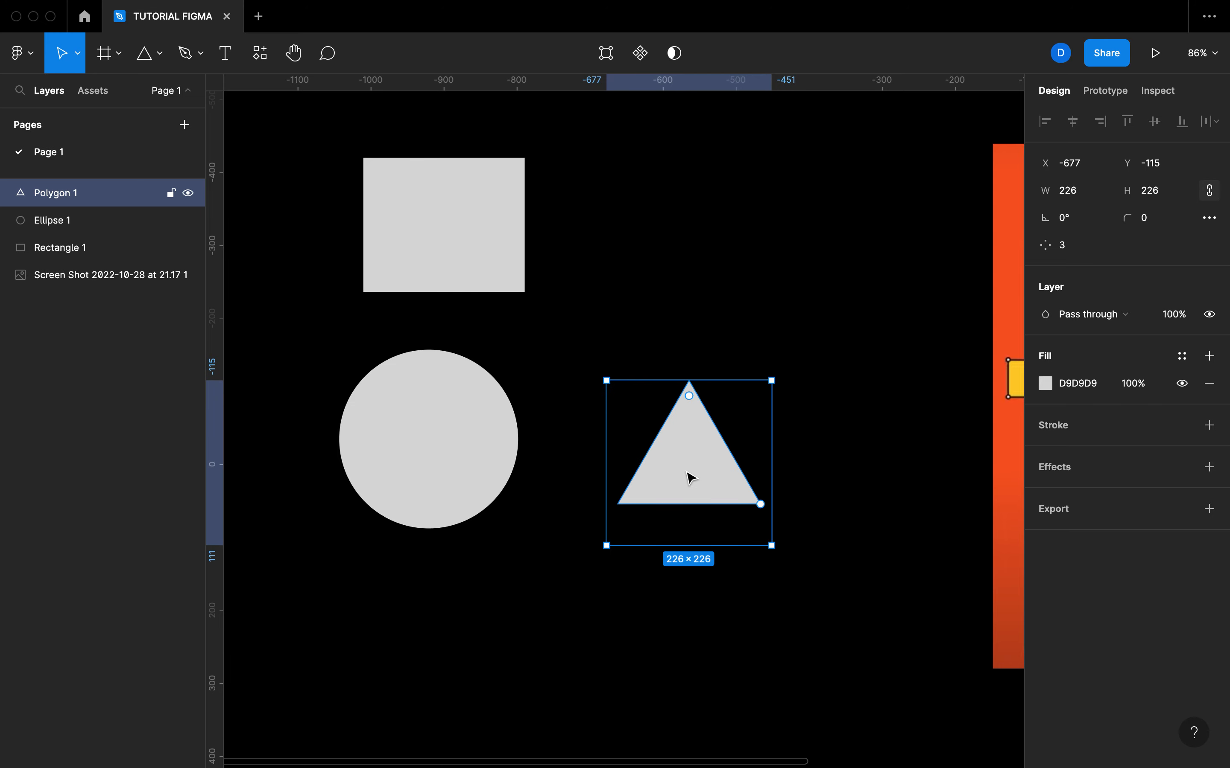
pyautogui.click(497, 289)
pyautogui.click(490, 421)
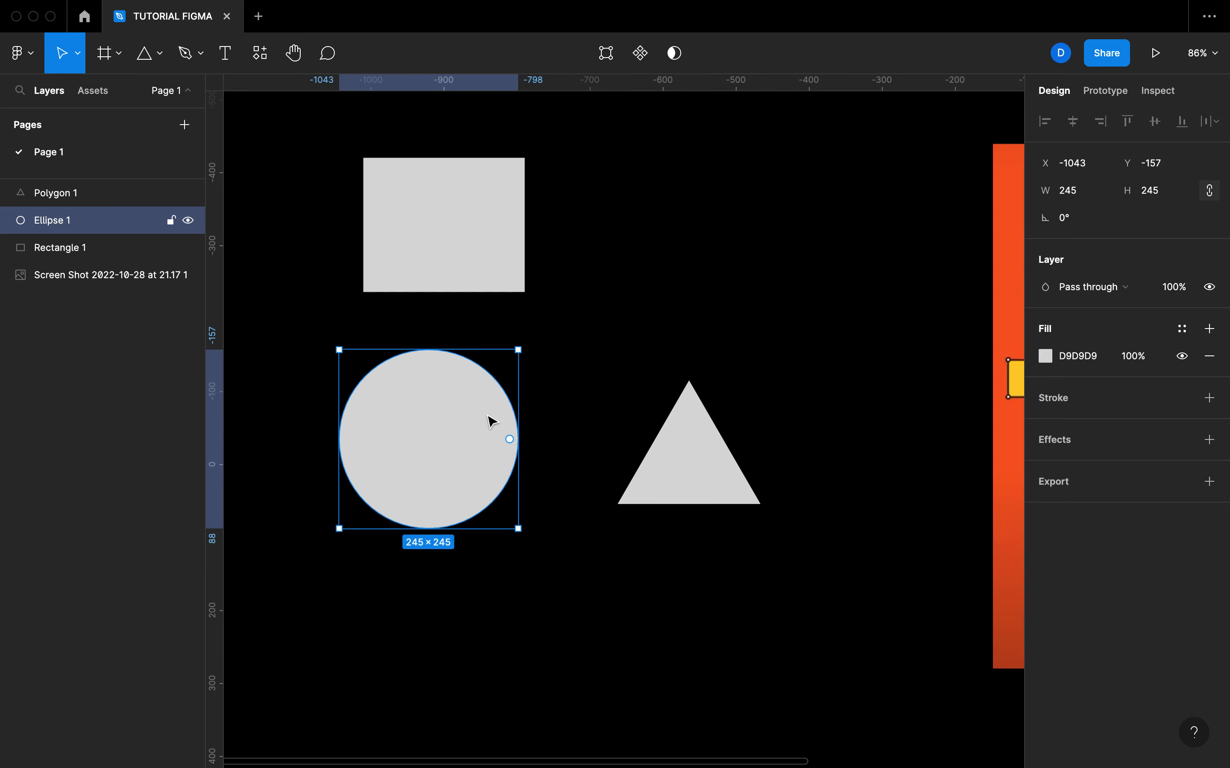
pyautogui.click(717, 449)
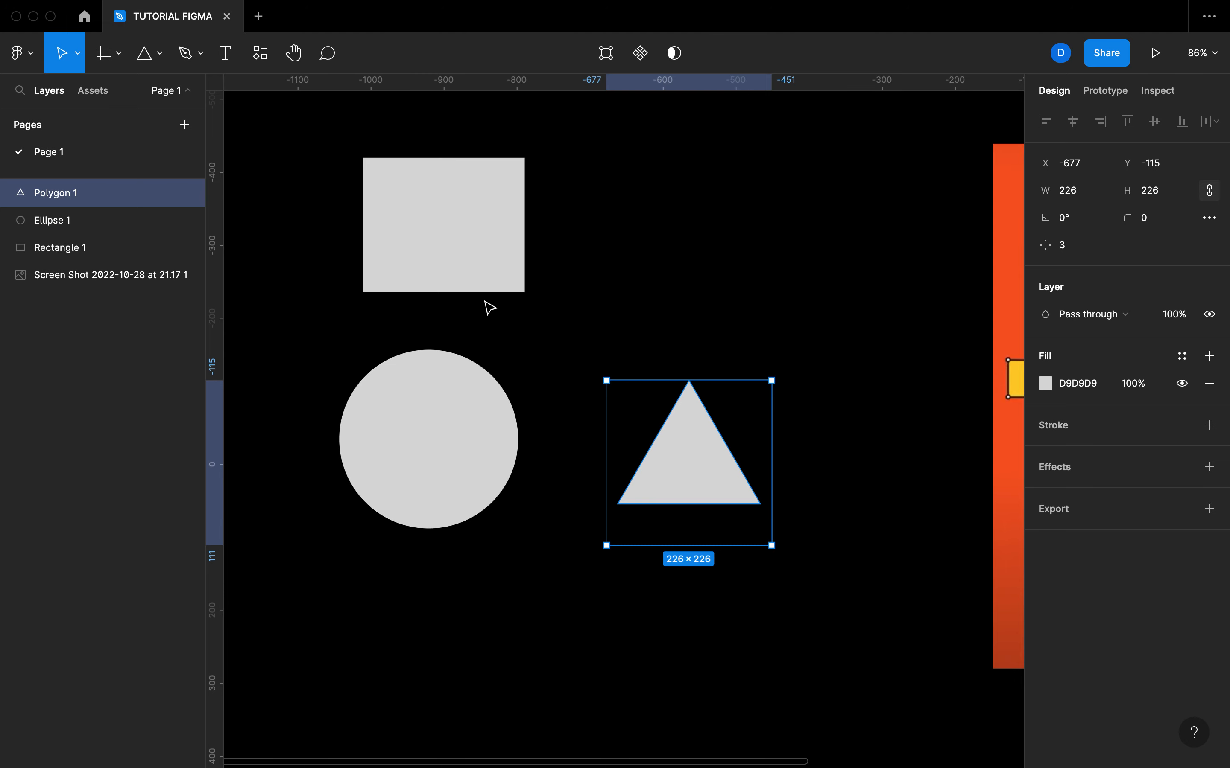
pyautogui.click(466, 261)
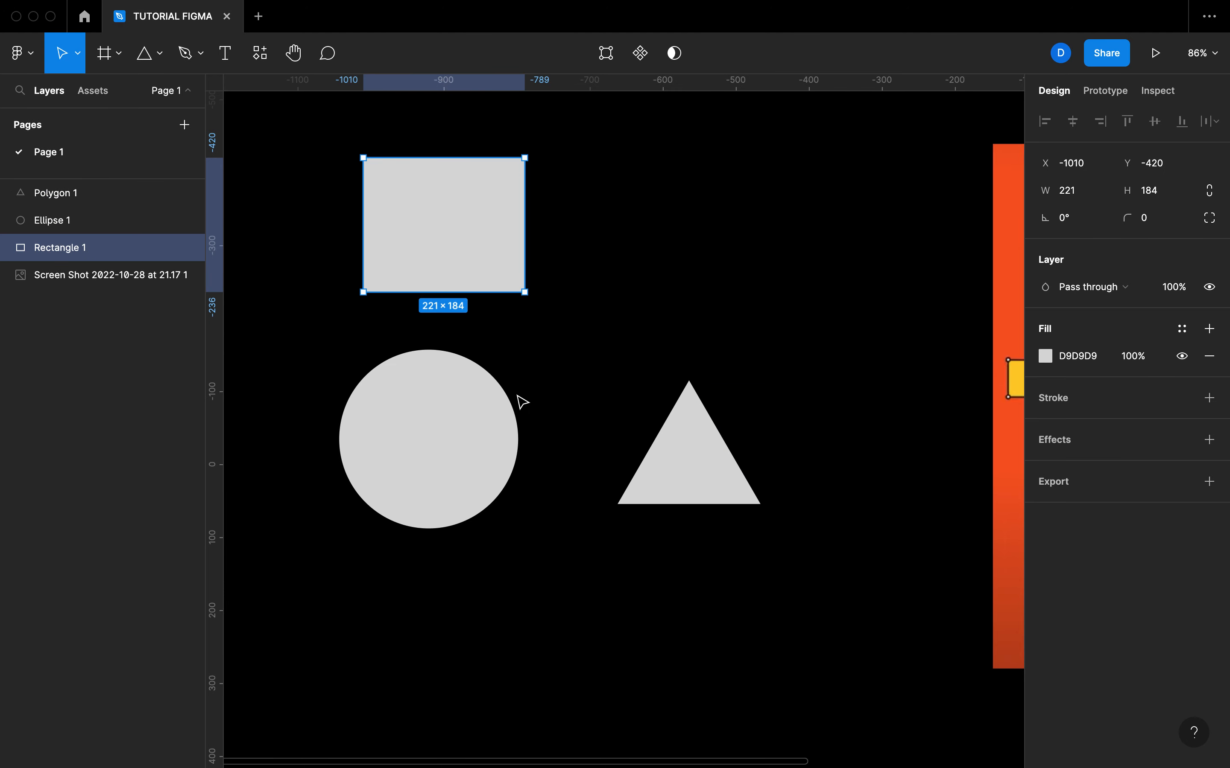
pyautogui.click(454, 381)
pyautogui.click(661, 447)
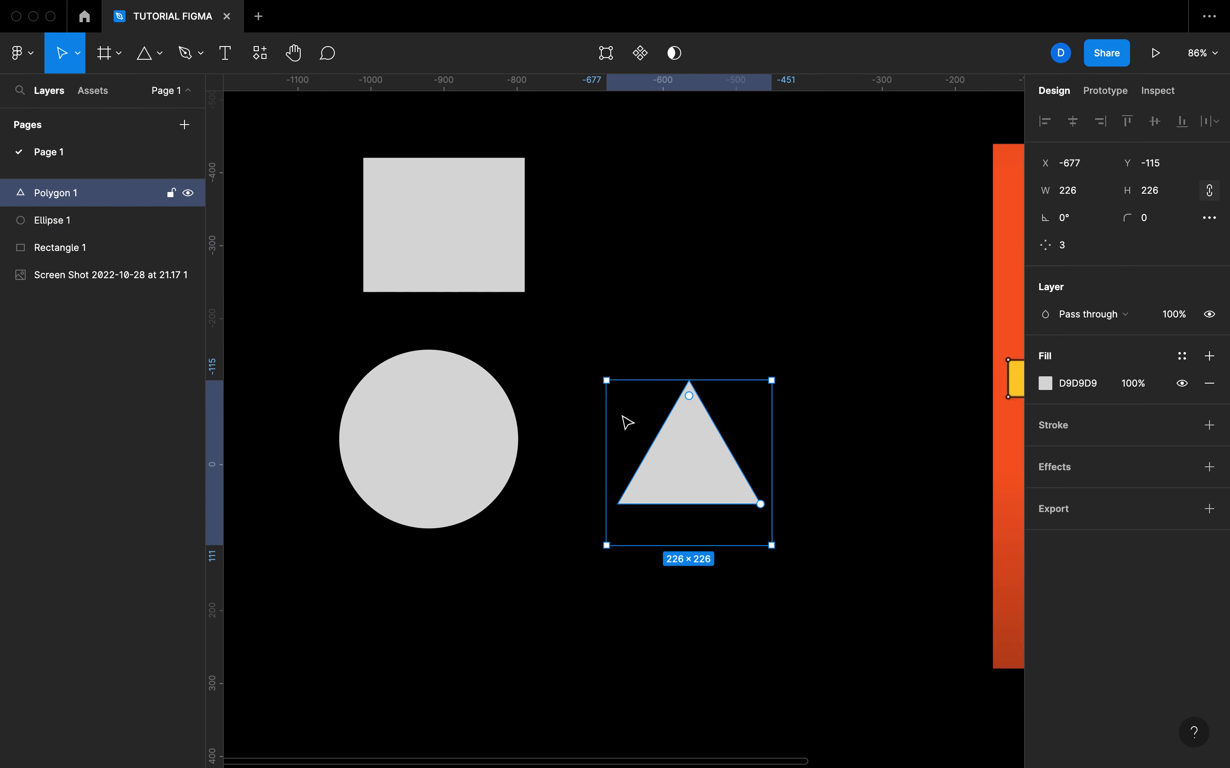
pyautogui.click(447, 261)
# Move the circle to X -1022, Y -157 so it is centred beneath the rectangle
pyautogui.click(449, 417)
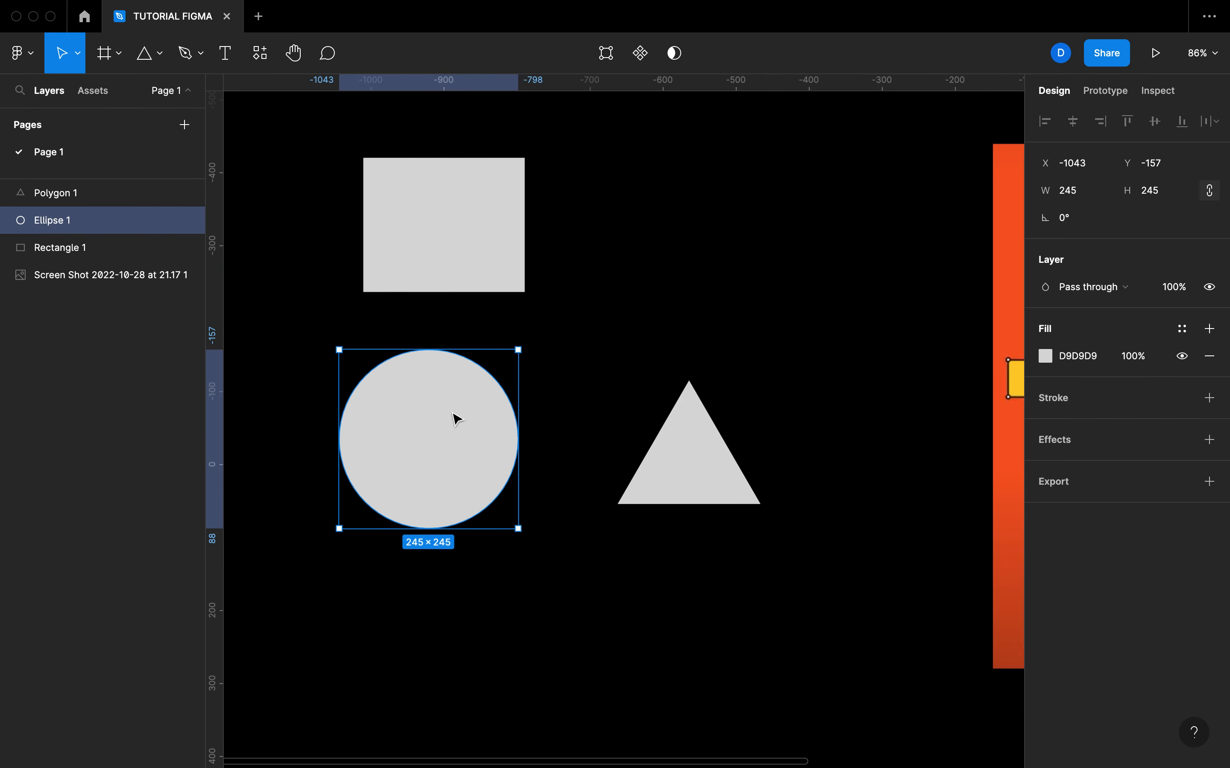
pyautogui.moveTo(451, 418); pyautogui.dragTo(466, 420)
# Change the rectangle's fill to the bright red F92020
pyautogui.click(448, 227)
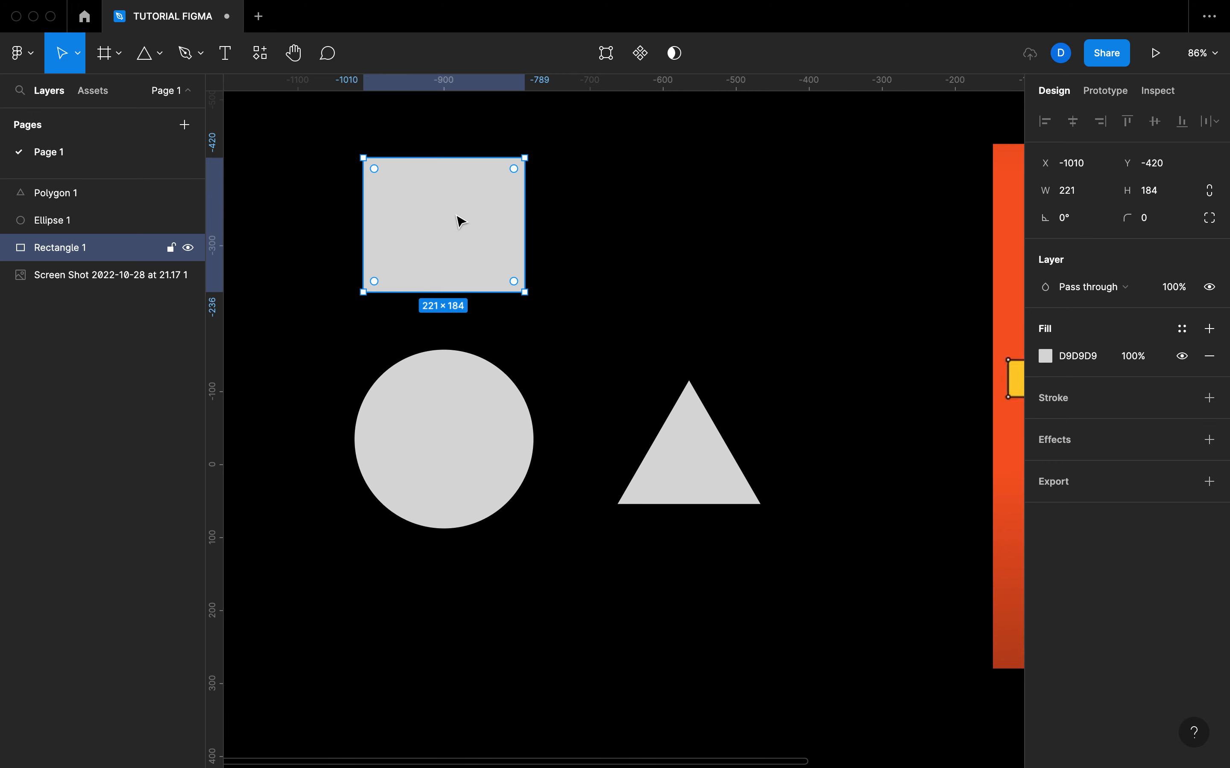
pyautogui.click(1045, 355)
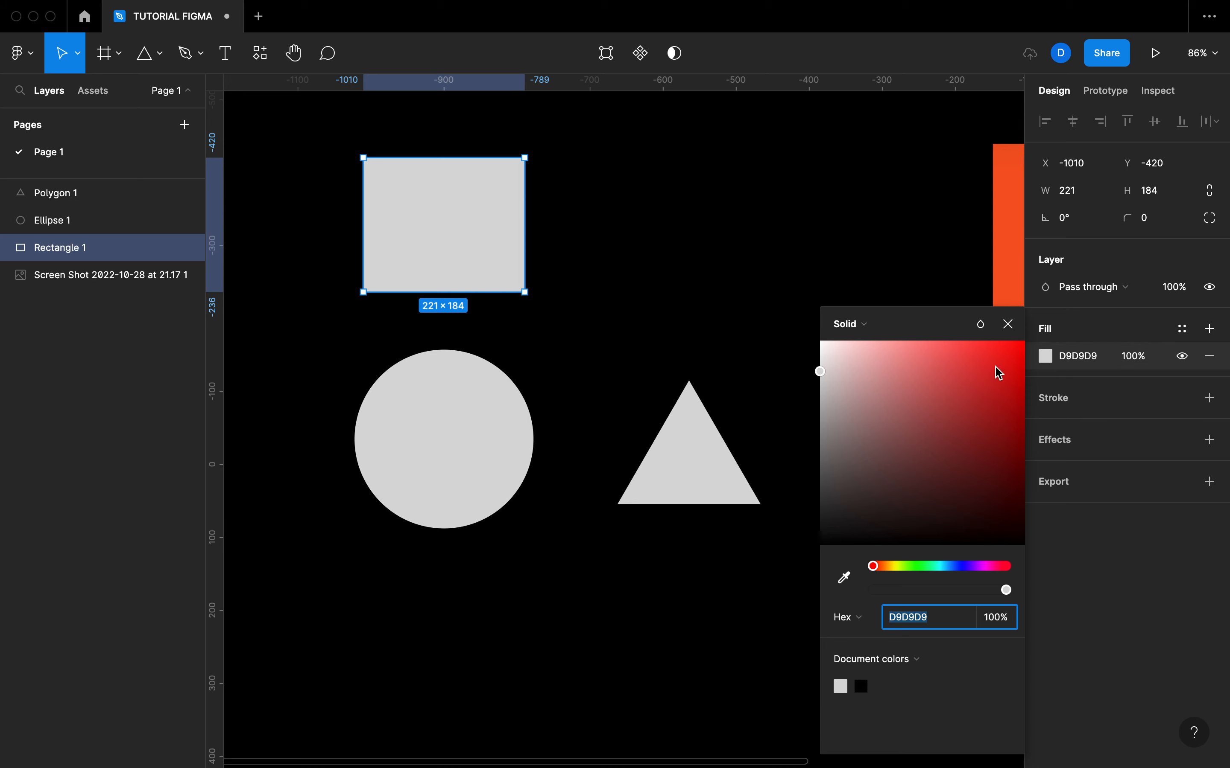
pyautogui.click(998, 347)
# Change the circle's solid fill to the purple 970DD9
pyautogui.click(497, 451)
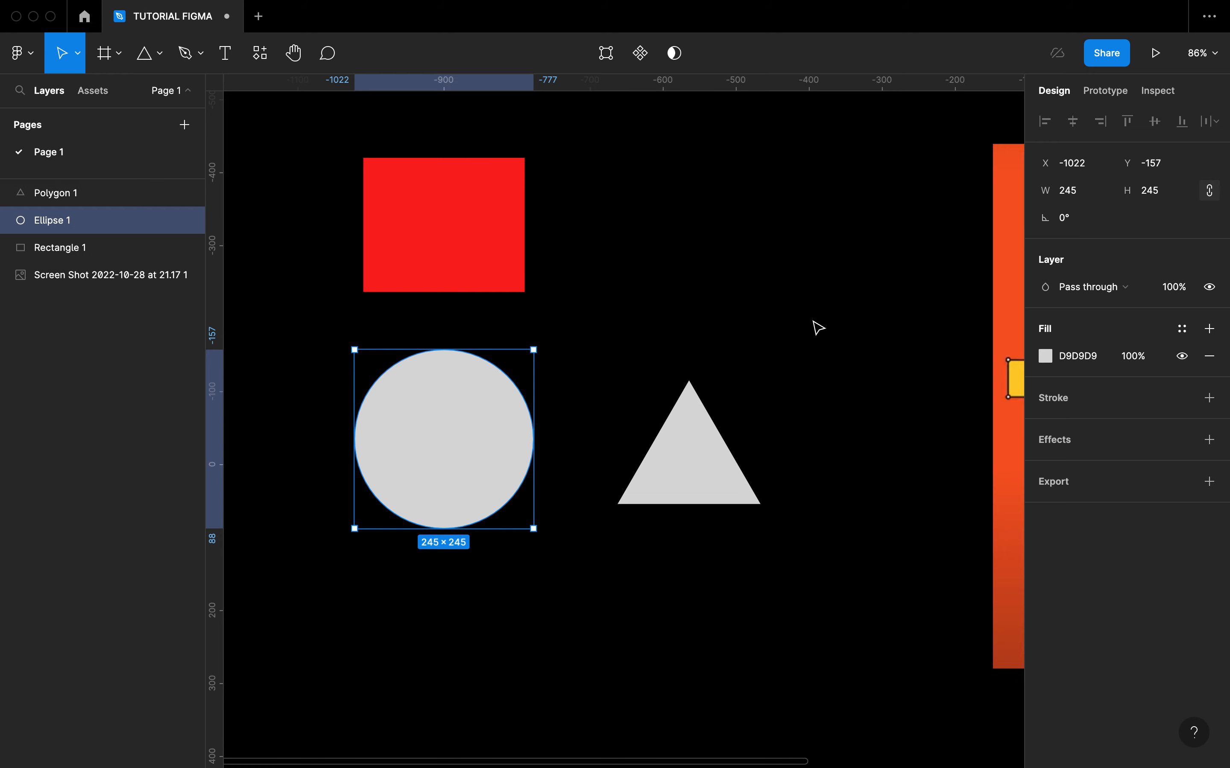
pyautogui.click(1178, 333)
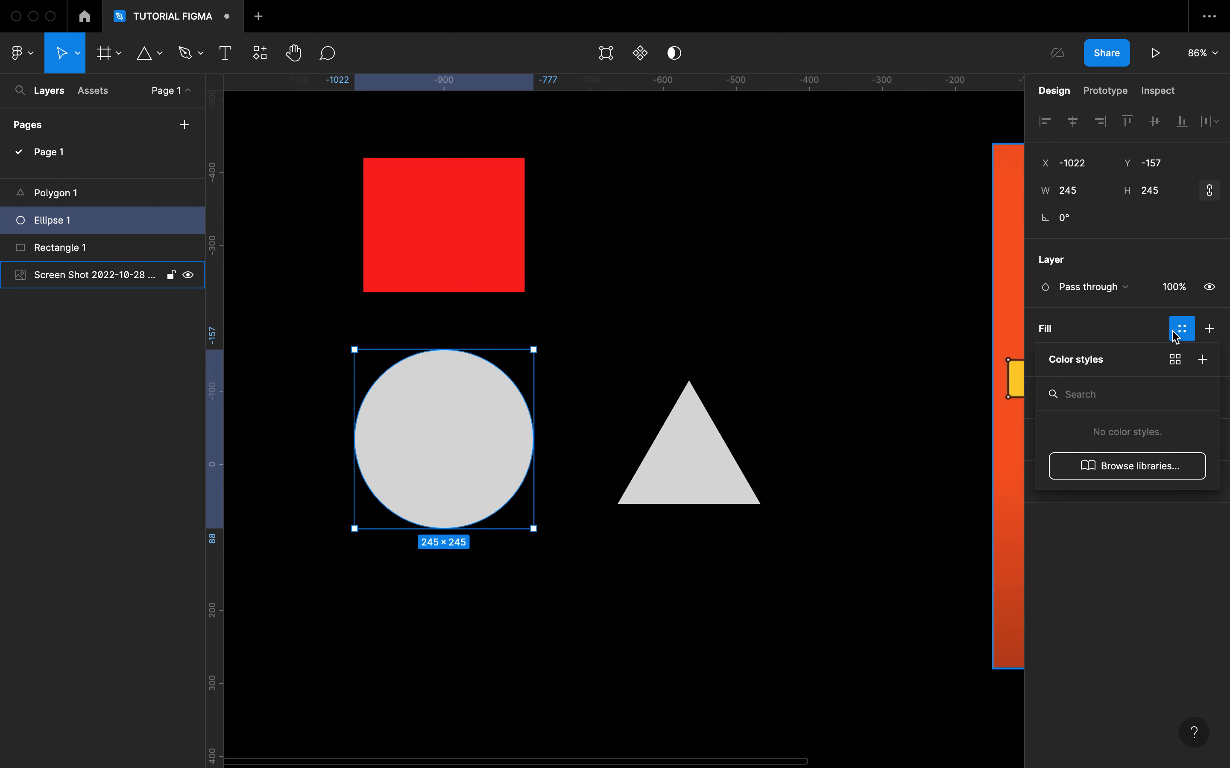
pyautogui.click(1150, 331)
pyautogui.click(1044, 356)
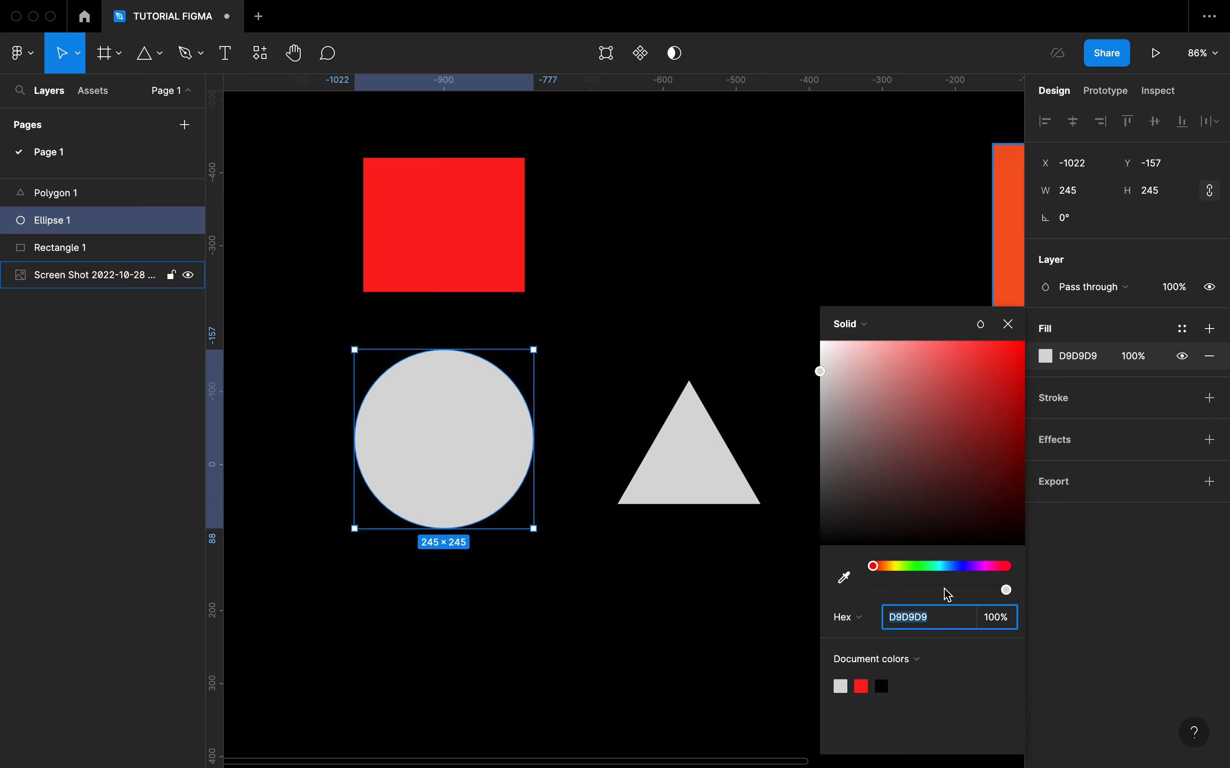
pyautogui.click(976, 566)
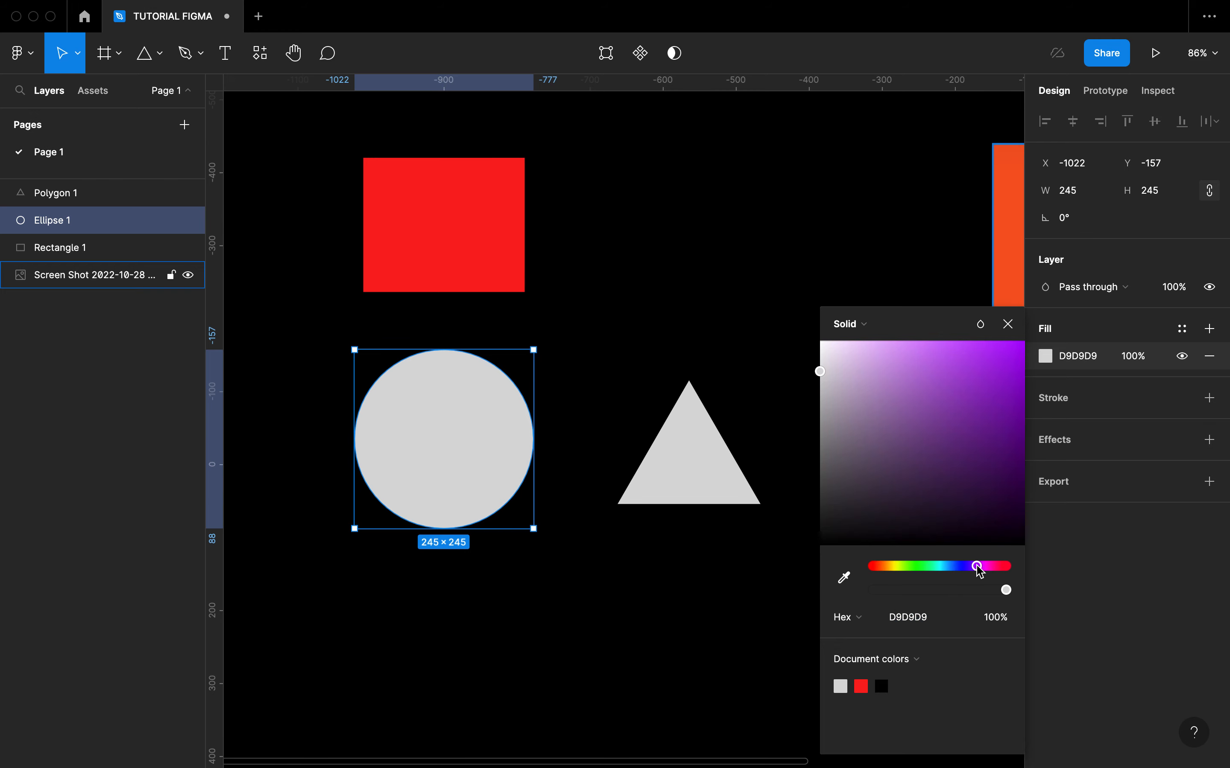
pyautogui.click(1014, 369)
pyautogui.click(719, 291)
# Change the triangle's solid fill to the yellow EAEE1F, deselect it and dismiss the offline autosave notice
pyautogui.click(703, 456)
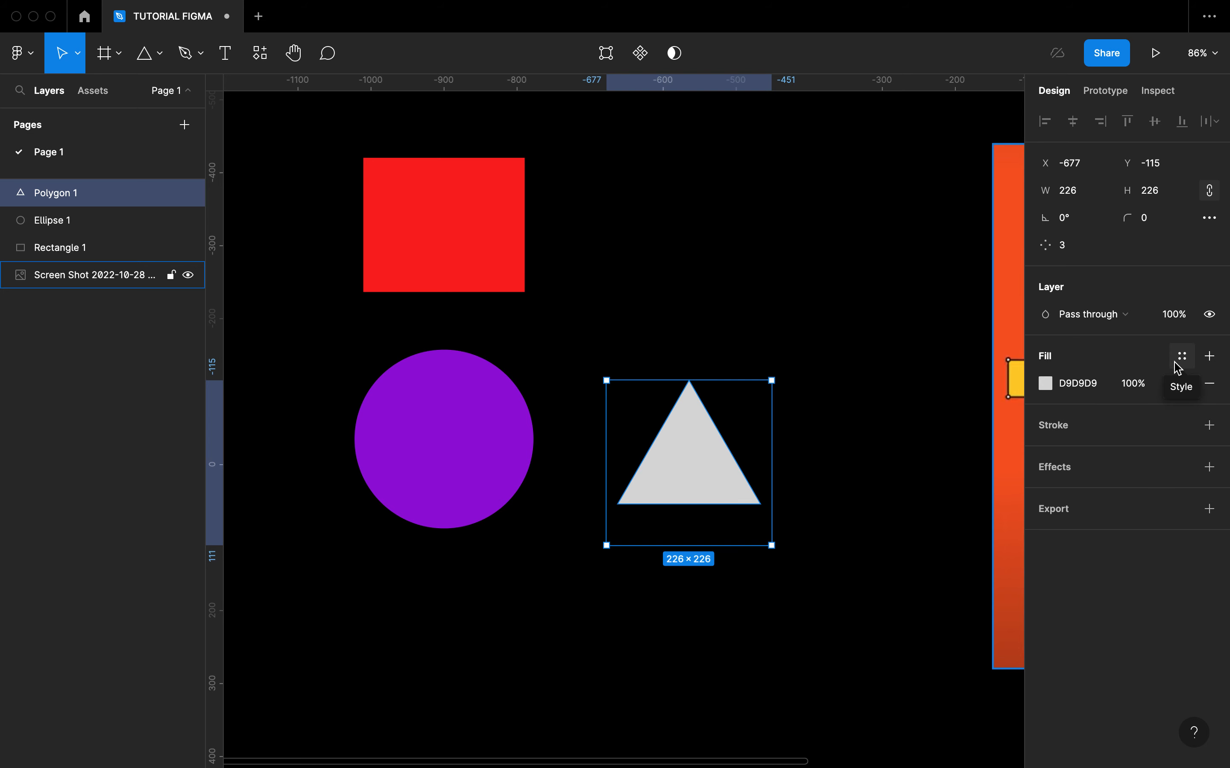
pyautogui.click(1046, 384)
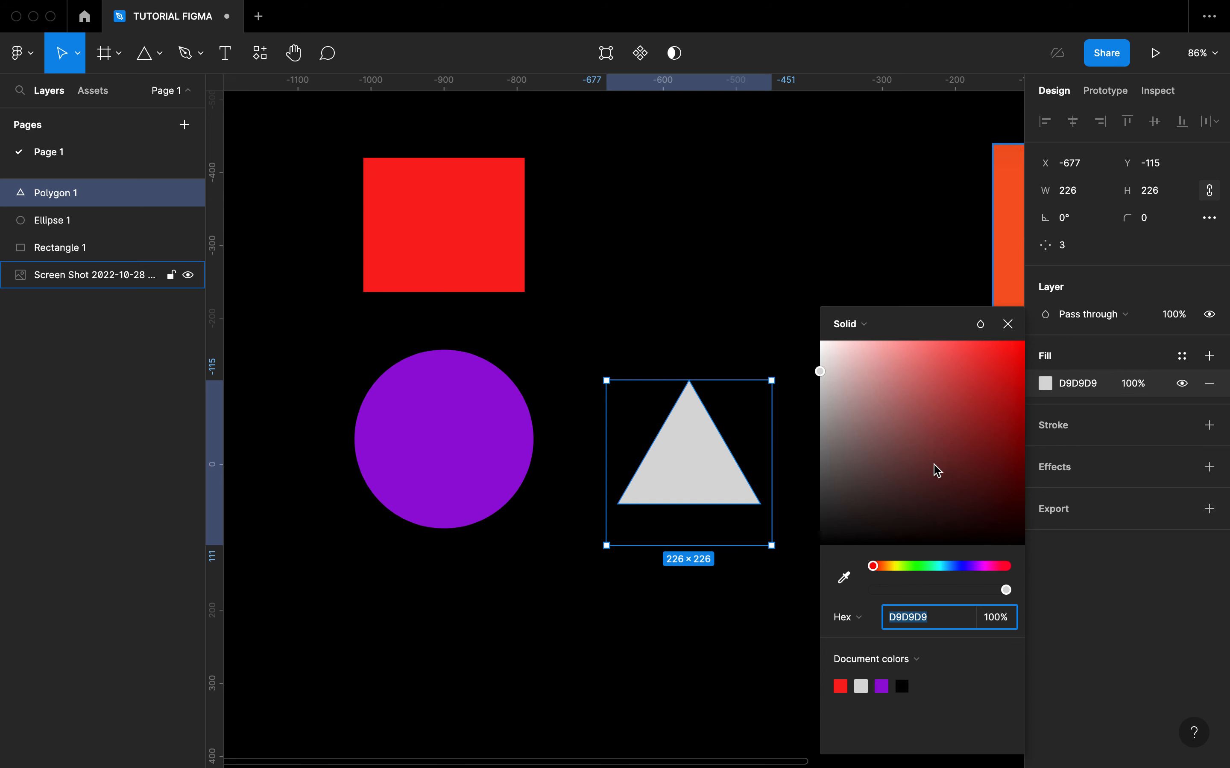
pyautogui.click(895, 566)
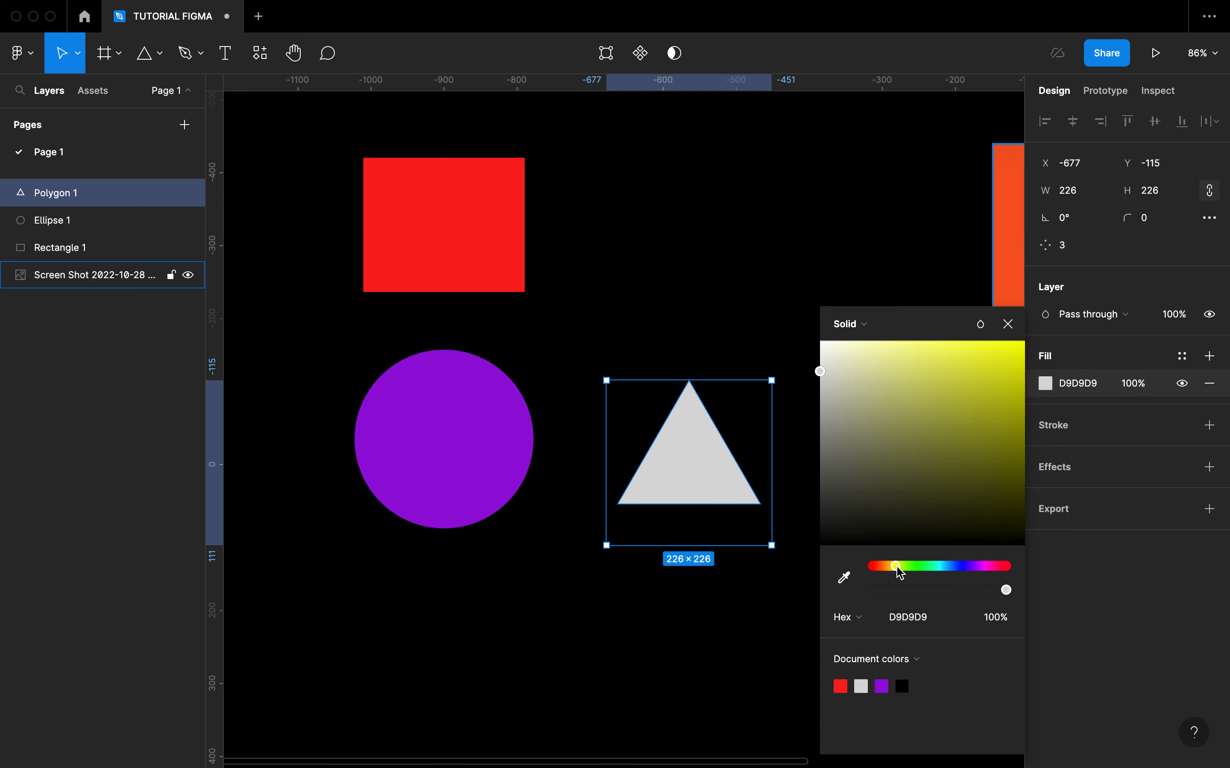
pyautogui.moveTo(985, 399); pyautogui.dragTo(997, 359)
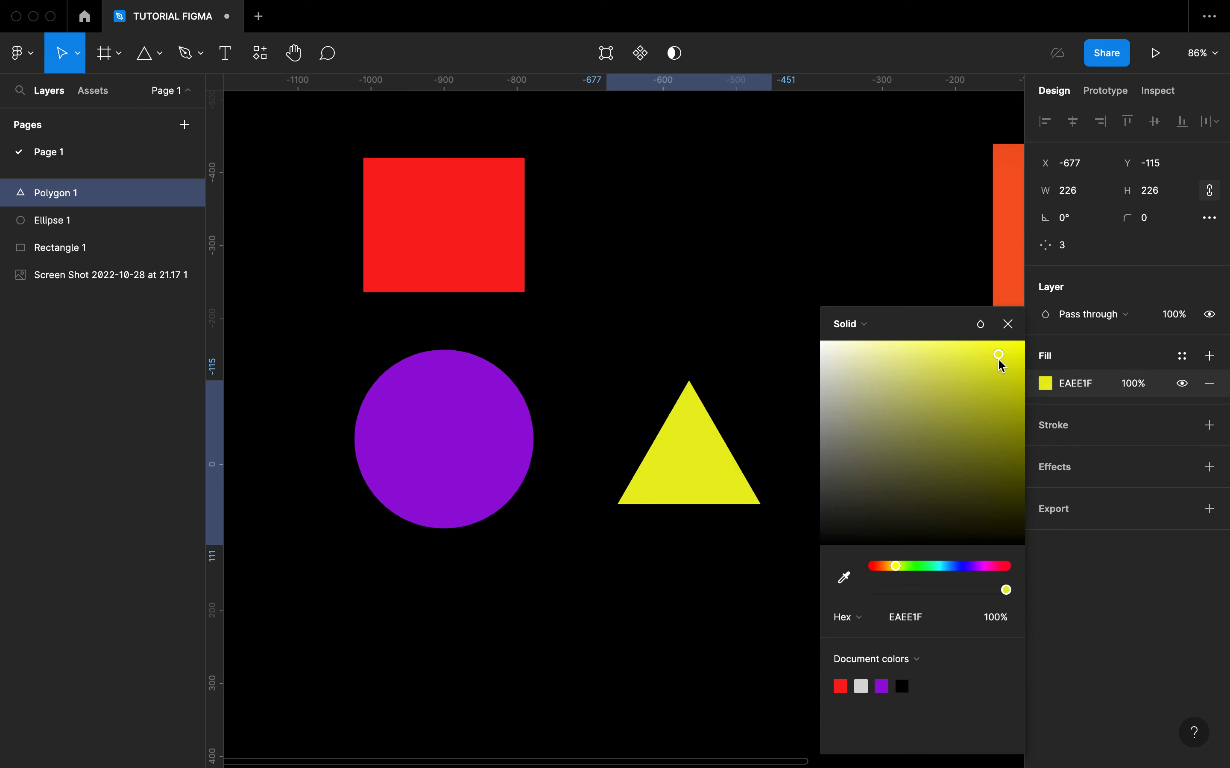
pyautogui.click(768, 346)
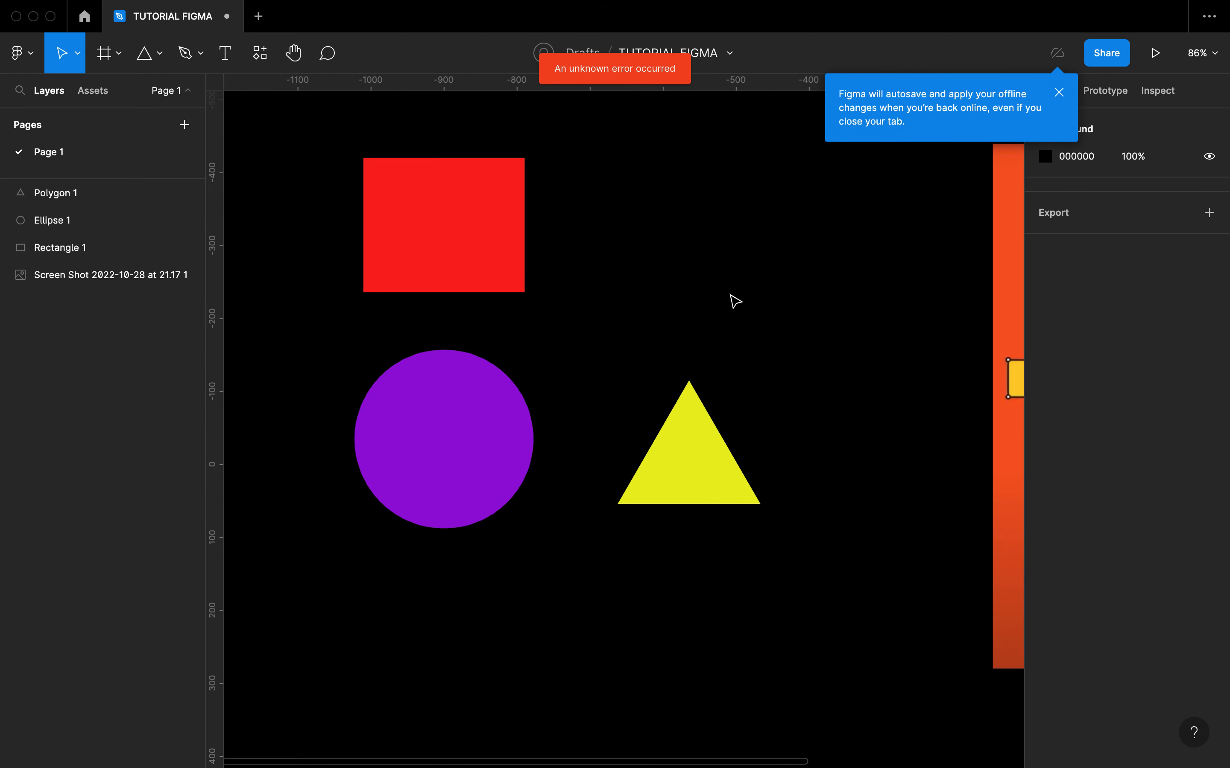
pyautogui.click(1058, 93)
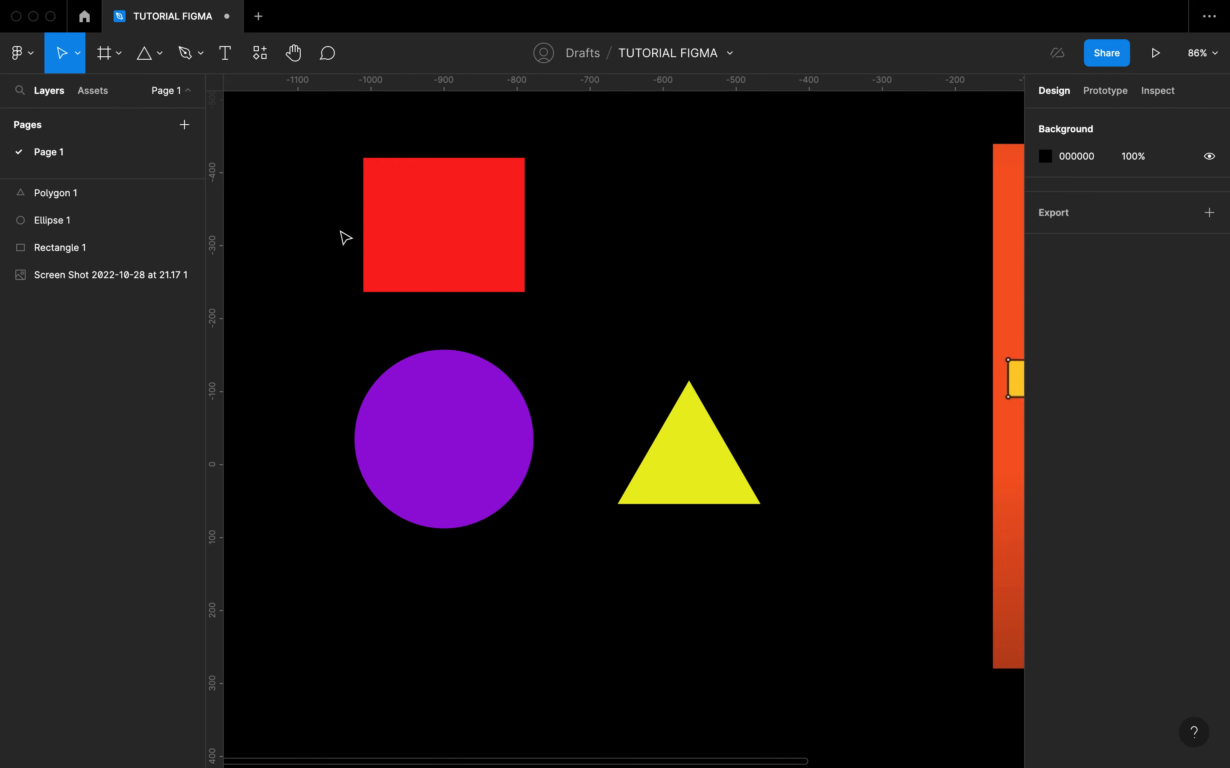
# Examine the design properties of the red rectangle, the purple circle and the yellow triangle in turn
pyautogui.click(395, 231)
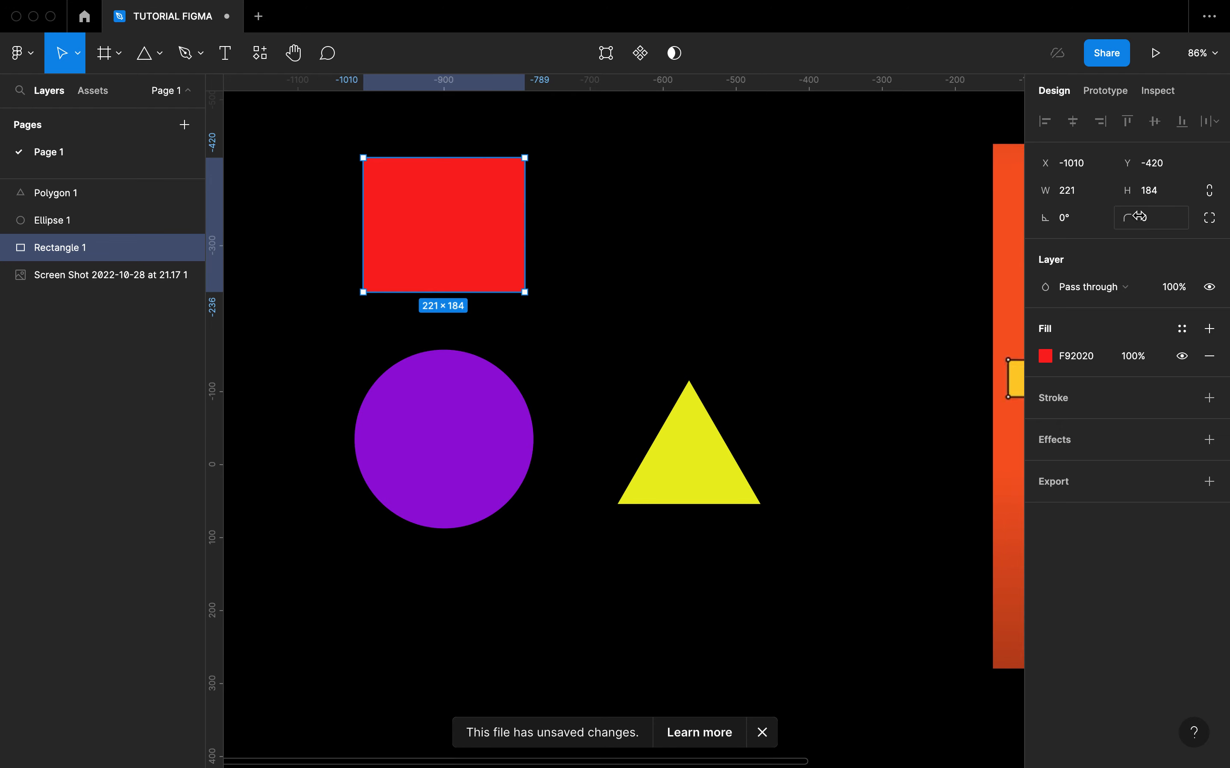
pyautogui.click(503, 431)
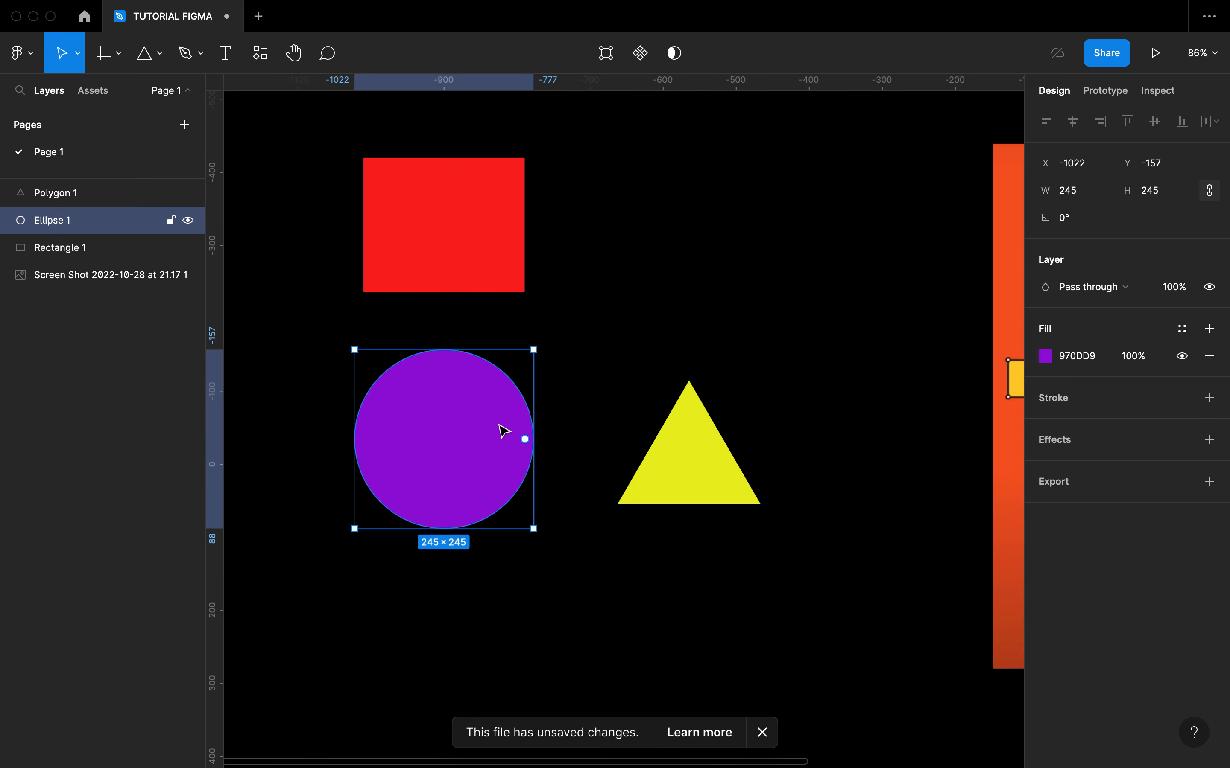
pyautogui.click(719, 470)
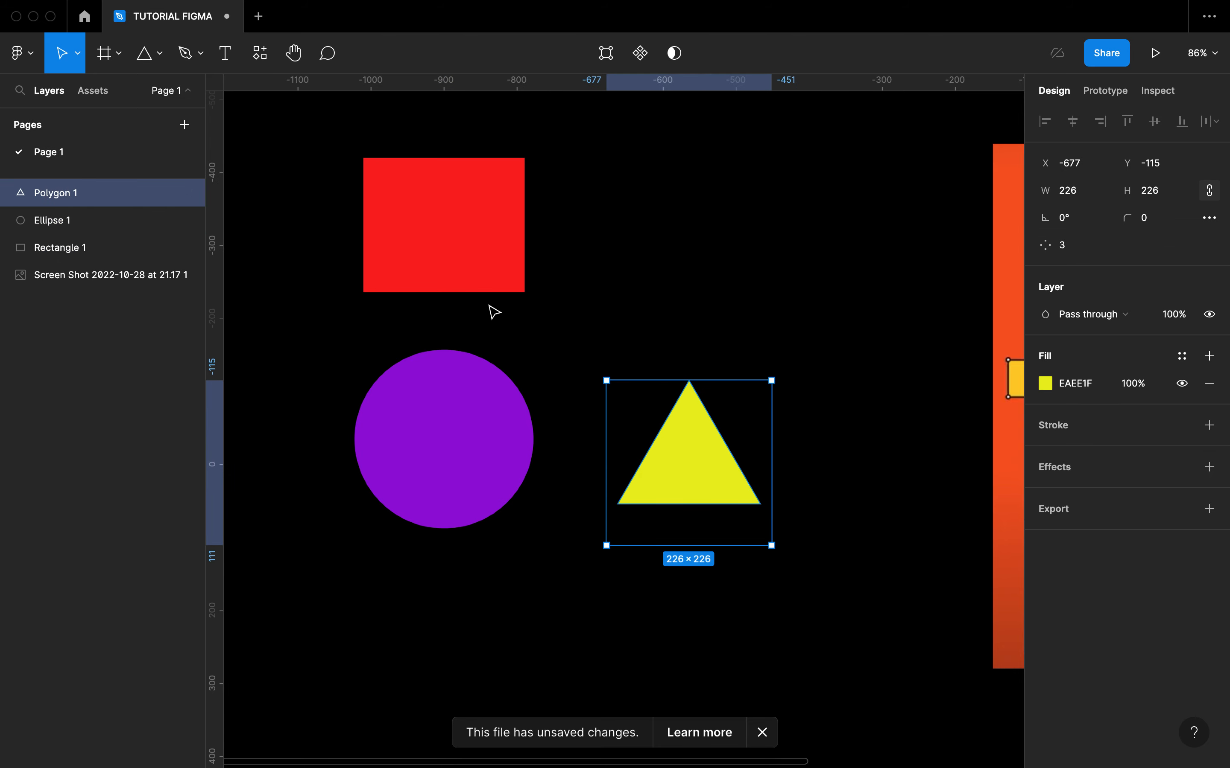
# Compare the size, corner radius, layer and fill settings offered for the rectangle, the circle and the triangle
pyautogui.click(465, 274)
pyautogui.click(457, 412)
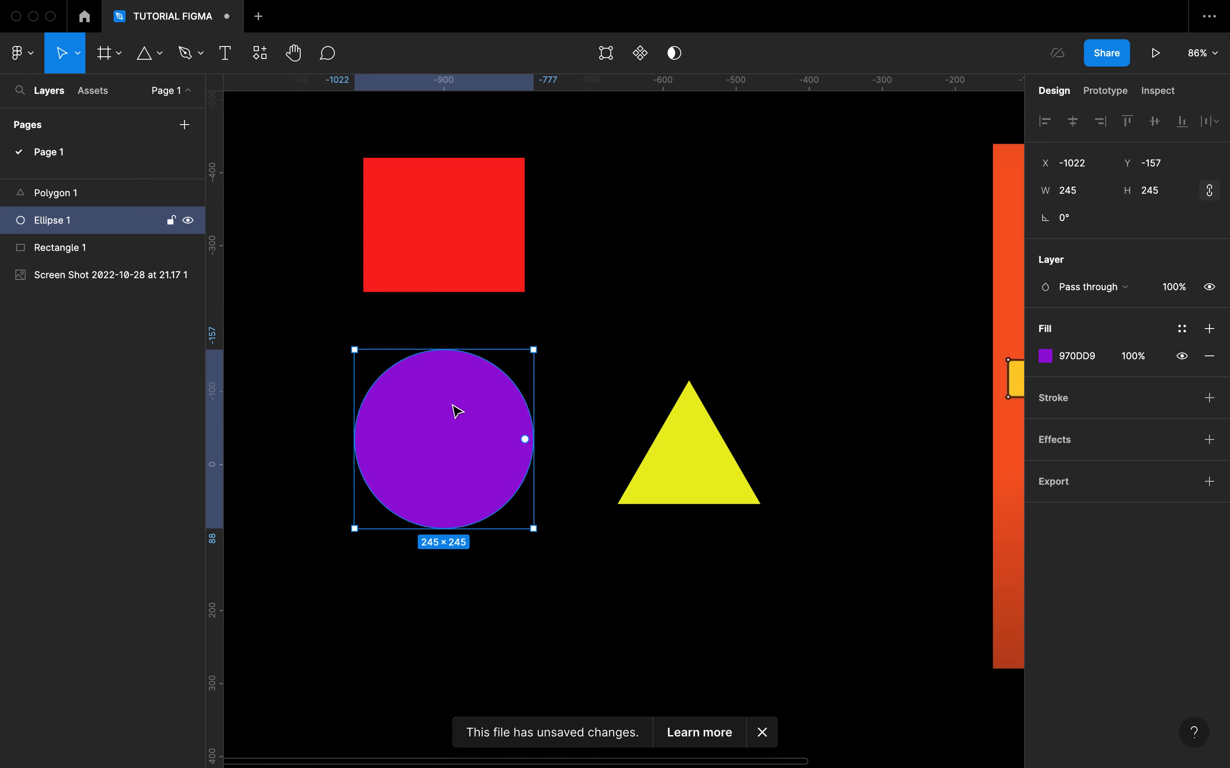
pyautogui.click(671, 448)
pyautogui.click(463, 250)
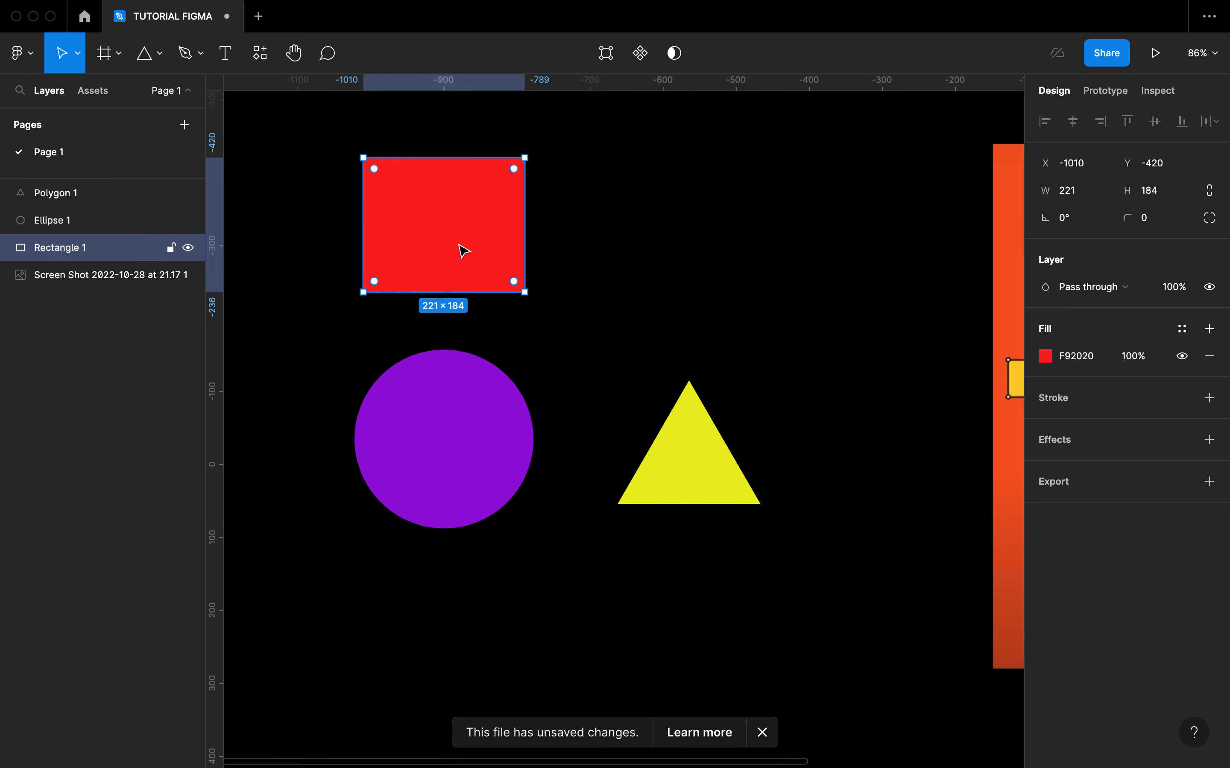
pyautogui.click(438, 382)
pyautogui.click(423, 238)
pyautogui.click(494, 443)
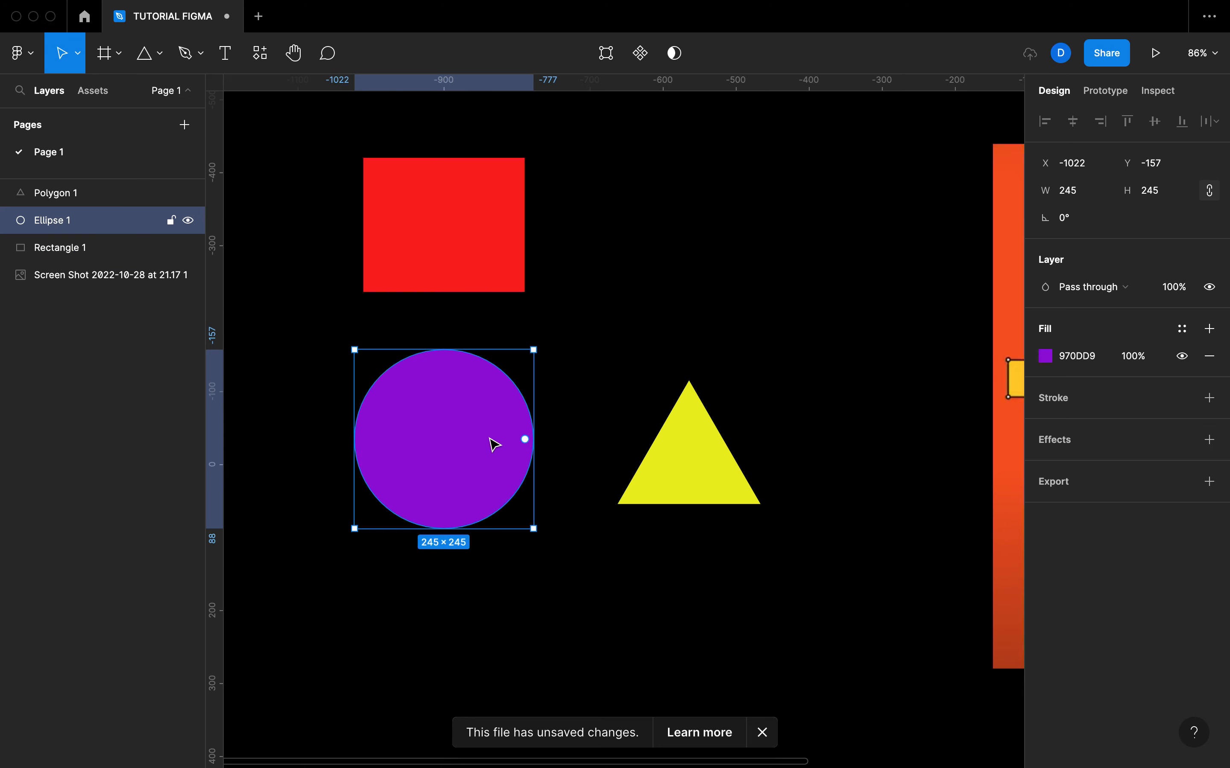
pyautogui.click(469, 277)
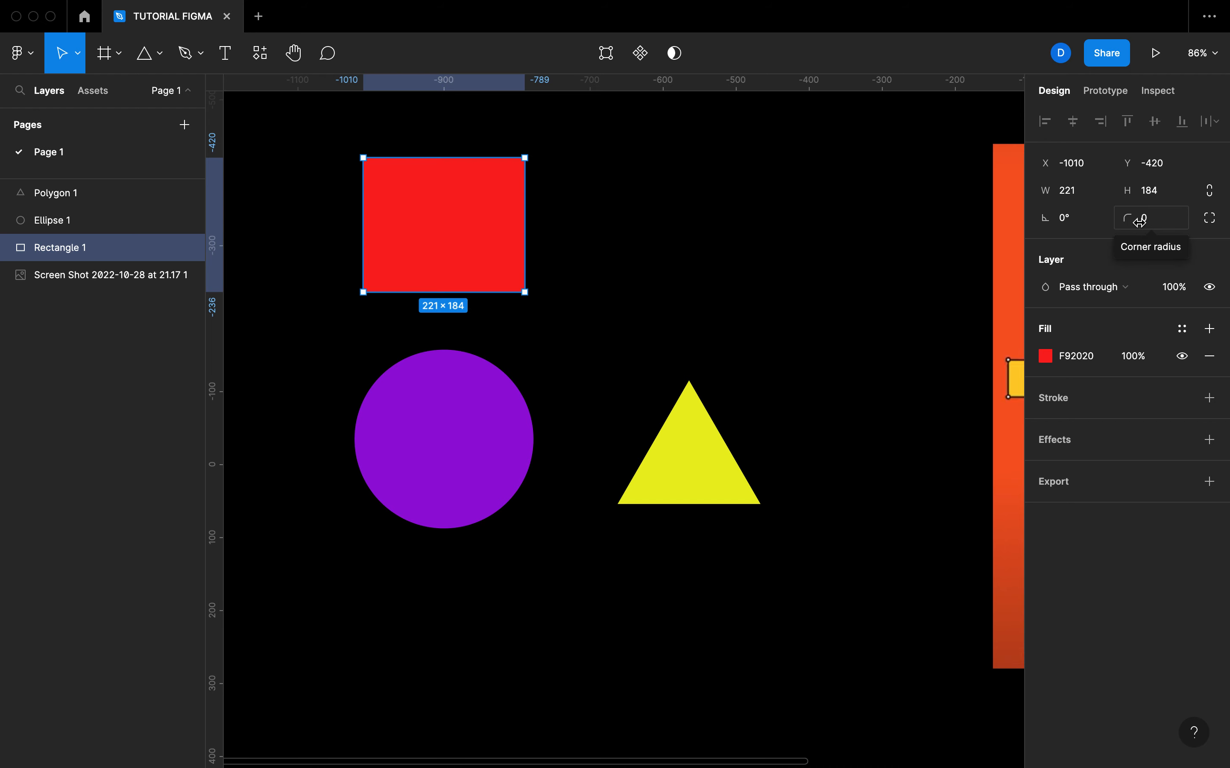
pyautogui.click(523, 408)
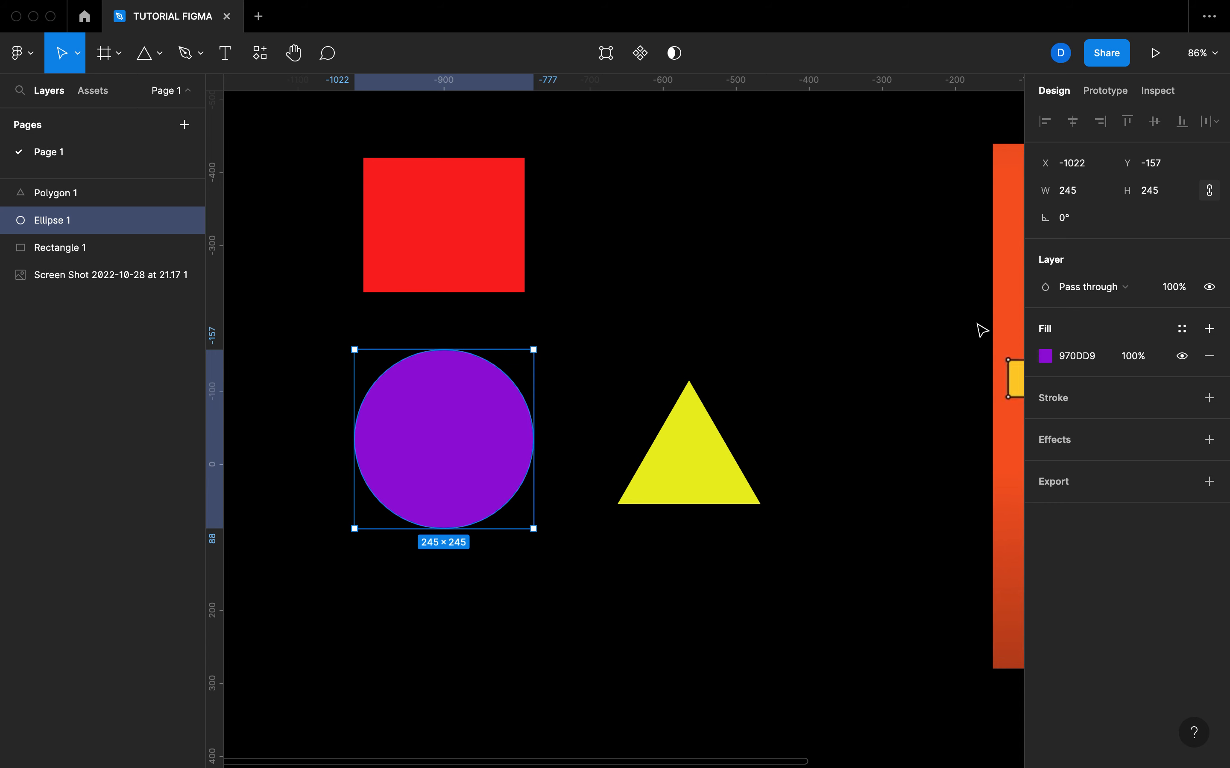
# Set the red rectangle's layer opacity to 50% and the yellow triangle's layer opacity to 60%
pyautogui.click(475, 239)
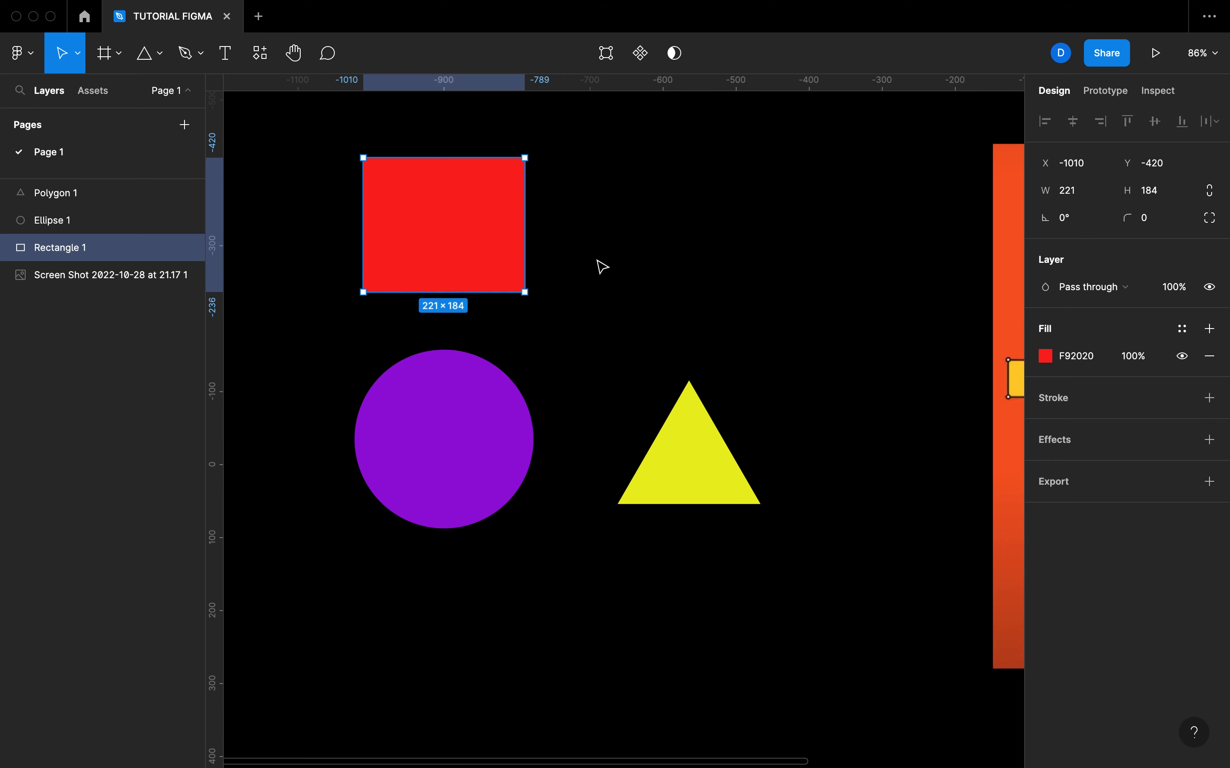
pyautogui.click(1187, 287)
pyautogui.write('50')
pyautogui.press('Return')
pyautogui.click(609, 225)
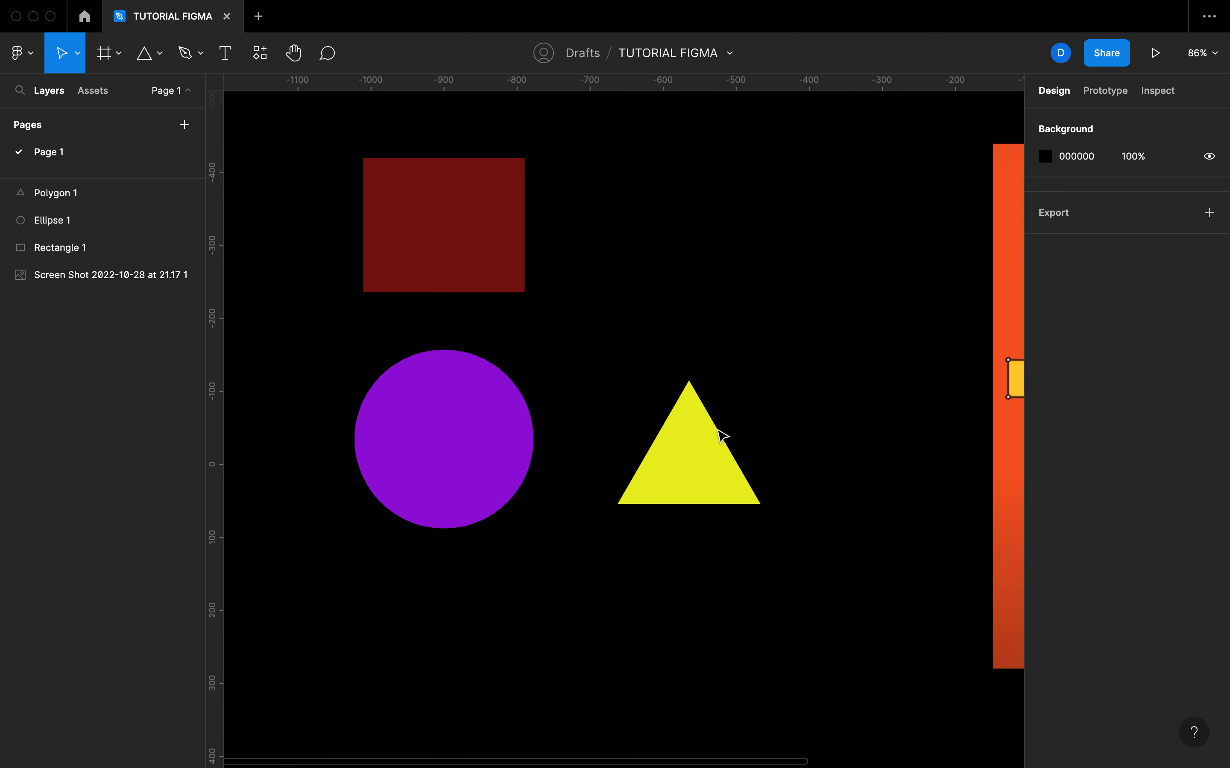
pyautogui.click(707, 458)
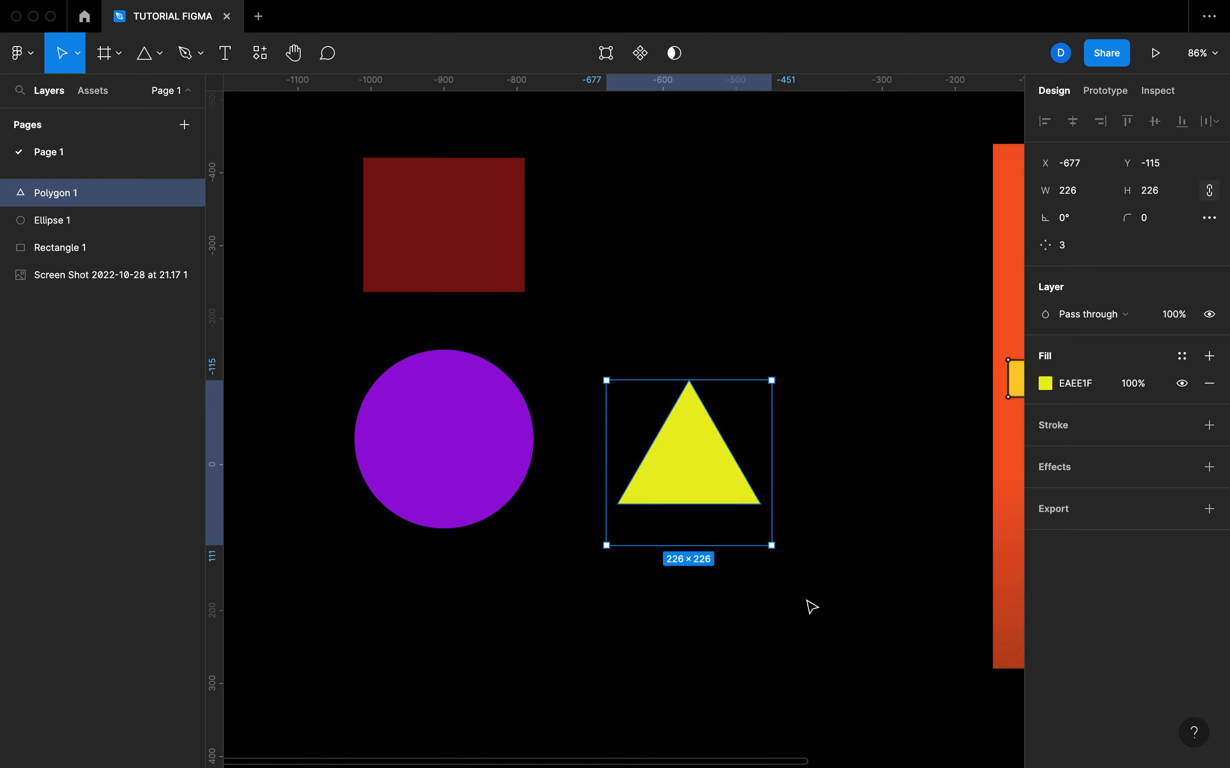
pyautogui.press('6')
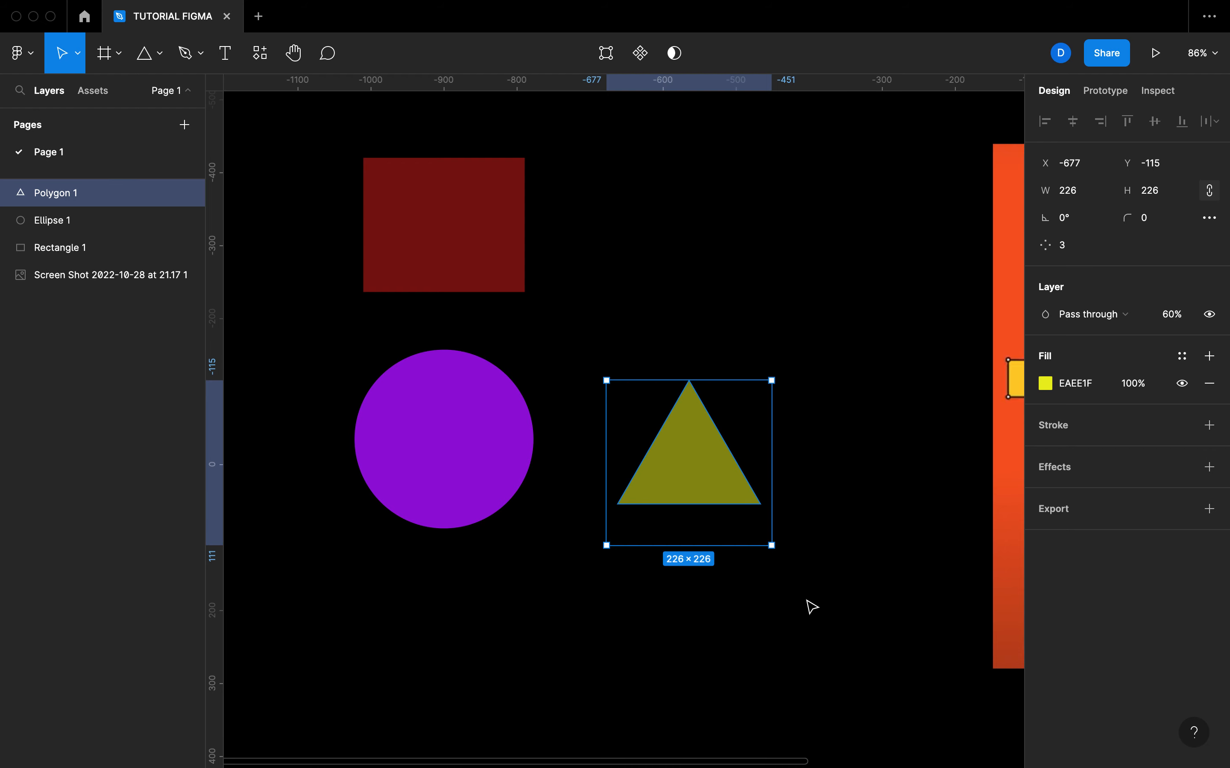
# Add a stroke to the purple circle in the document's yellow EAEE1F with a thickness of 8
pyautogui.click(476, 470)
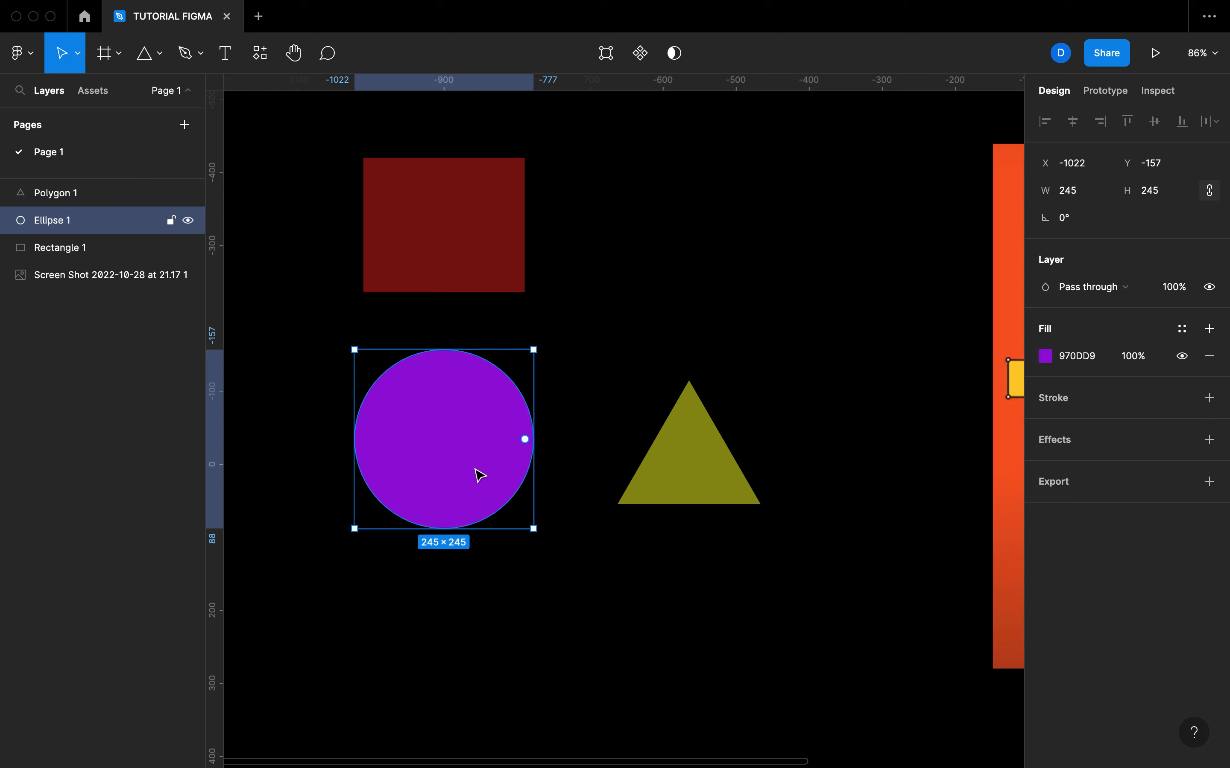
pyautogui.click(1045, 417)
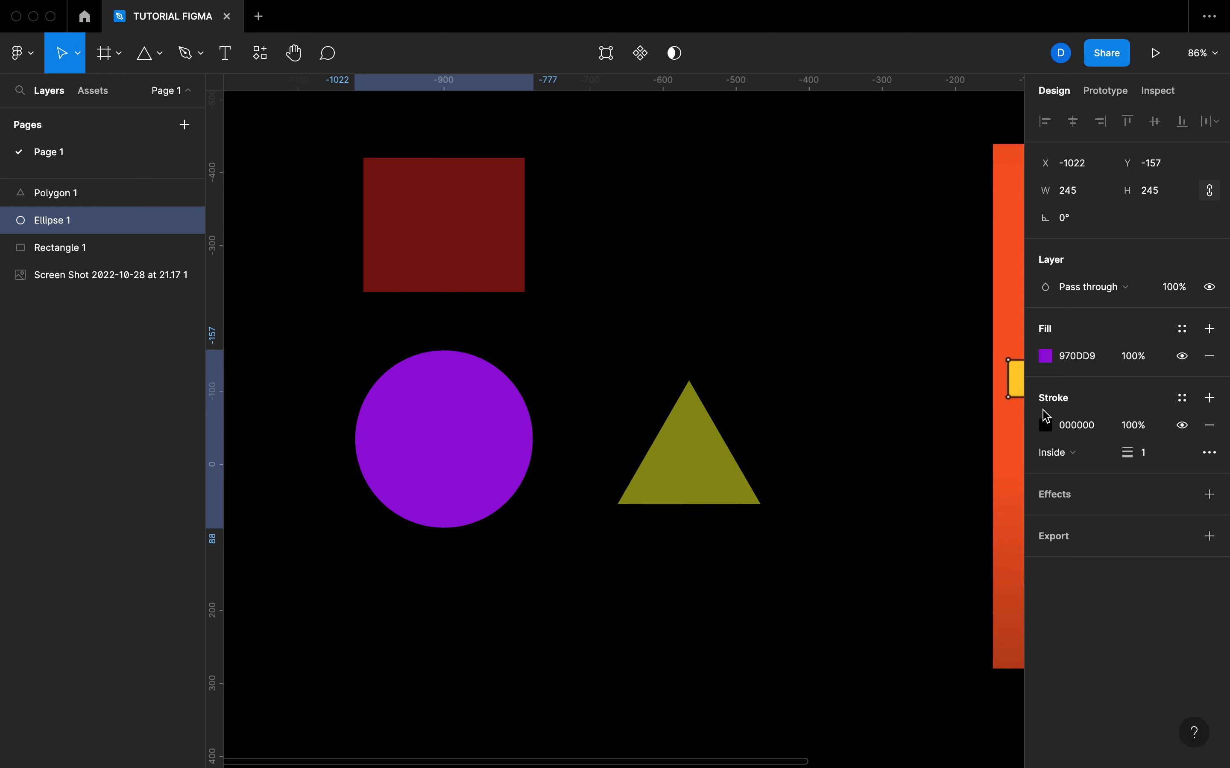
pyautogui.click(1081, 427)
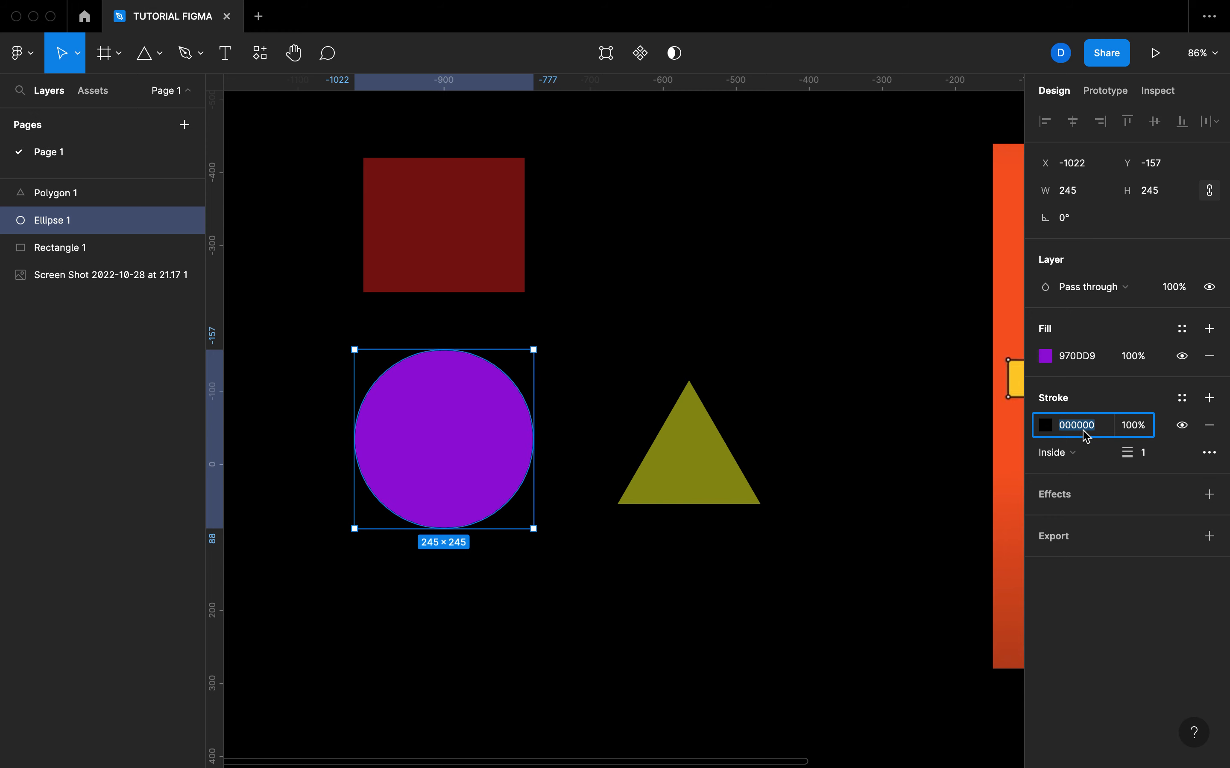
pyautogui.click(1047, 428)
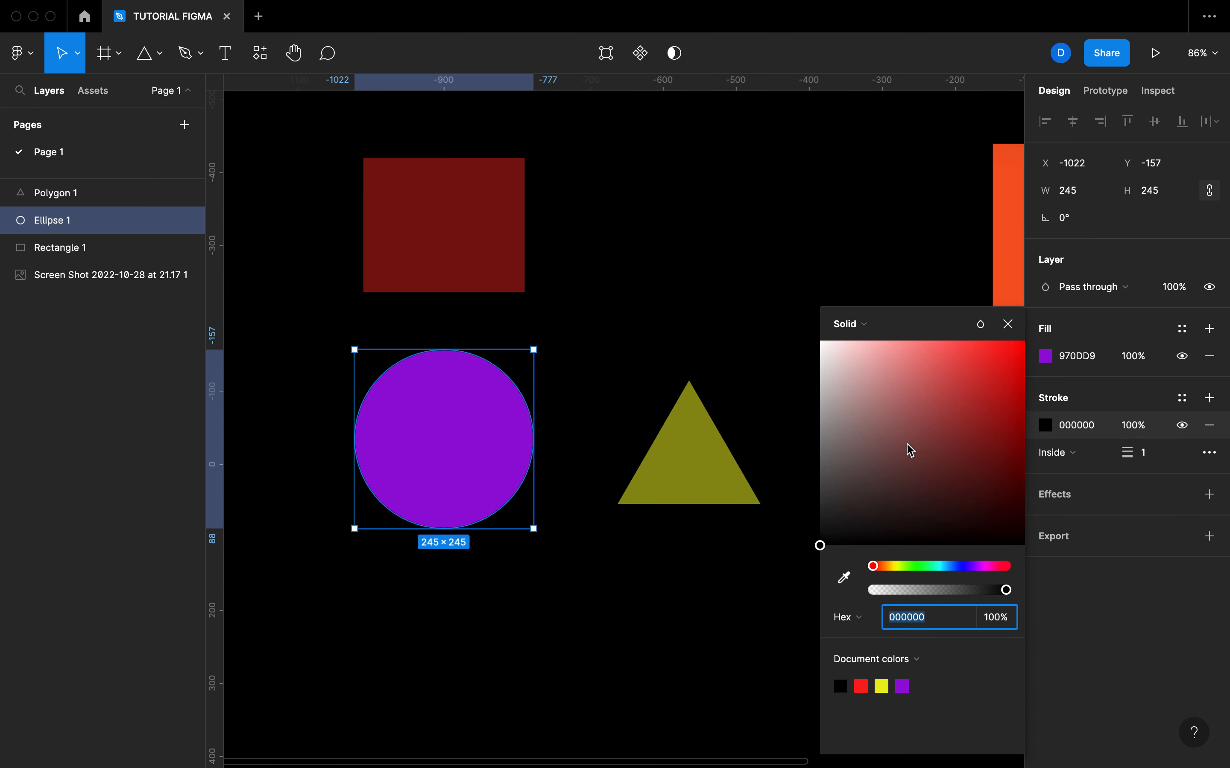
pyautogui.click(853, 410)
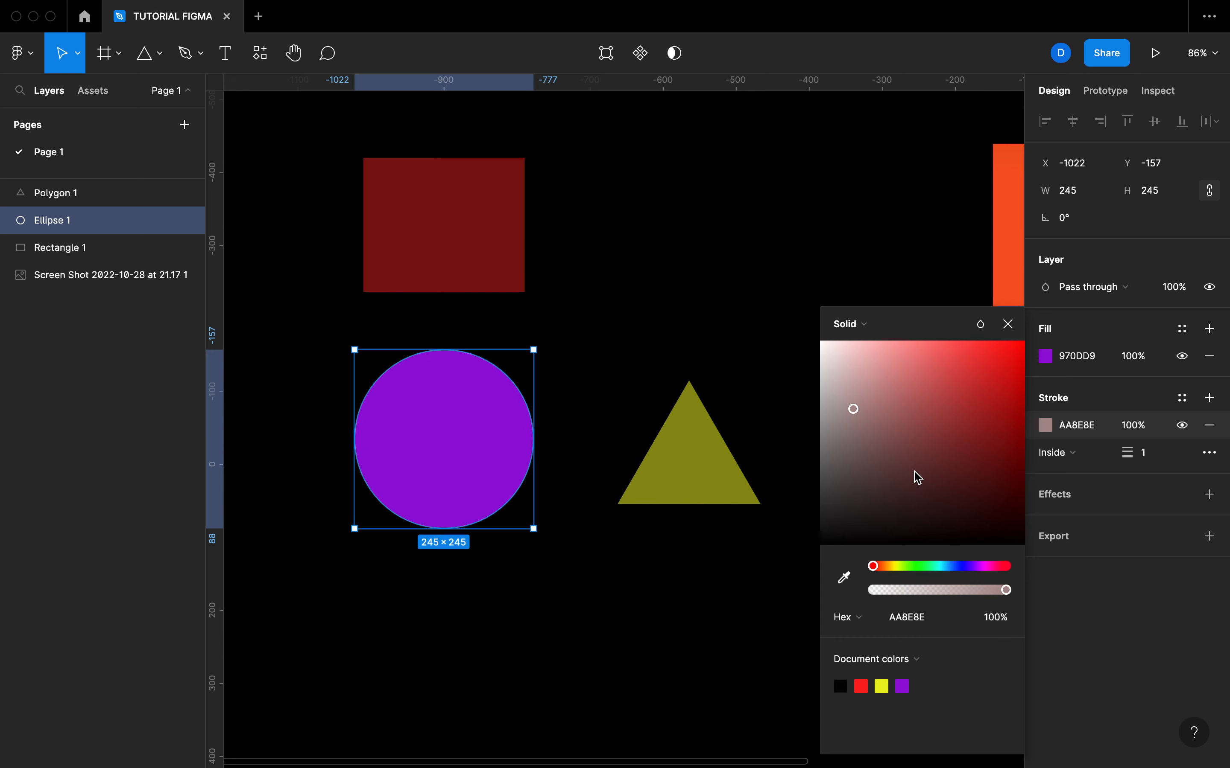
pyautogui.click(882, 686)
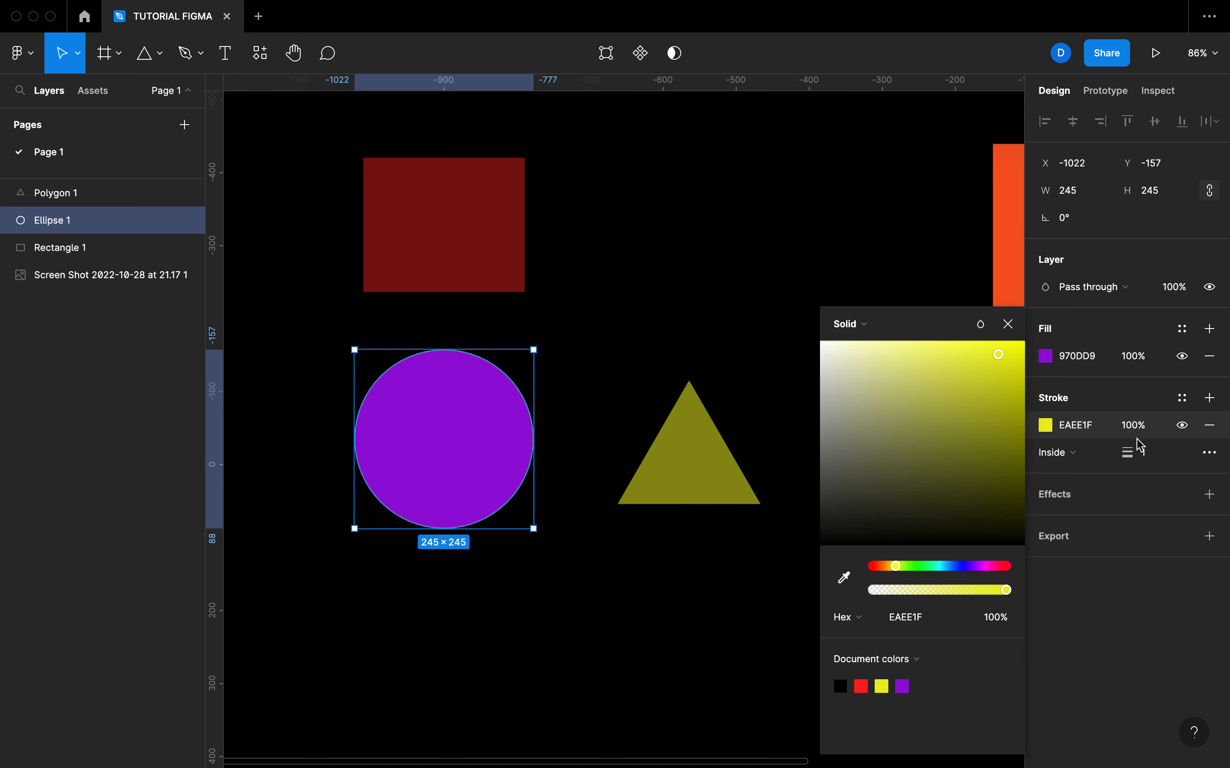
pyautogui.click(1146, 454)
pyautogui.moveTo(1147, 465); pyautogui.dragTo(1165, 466)
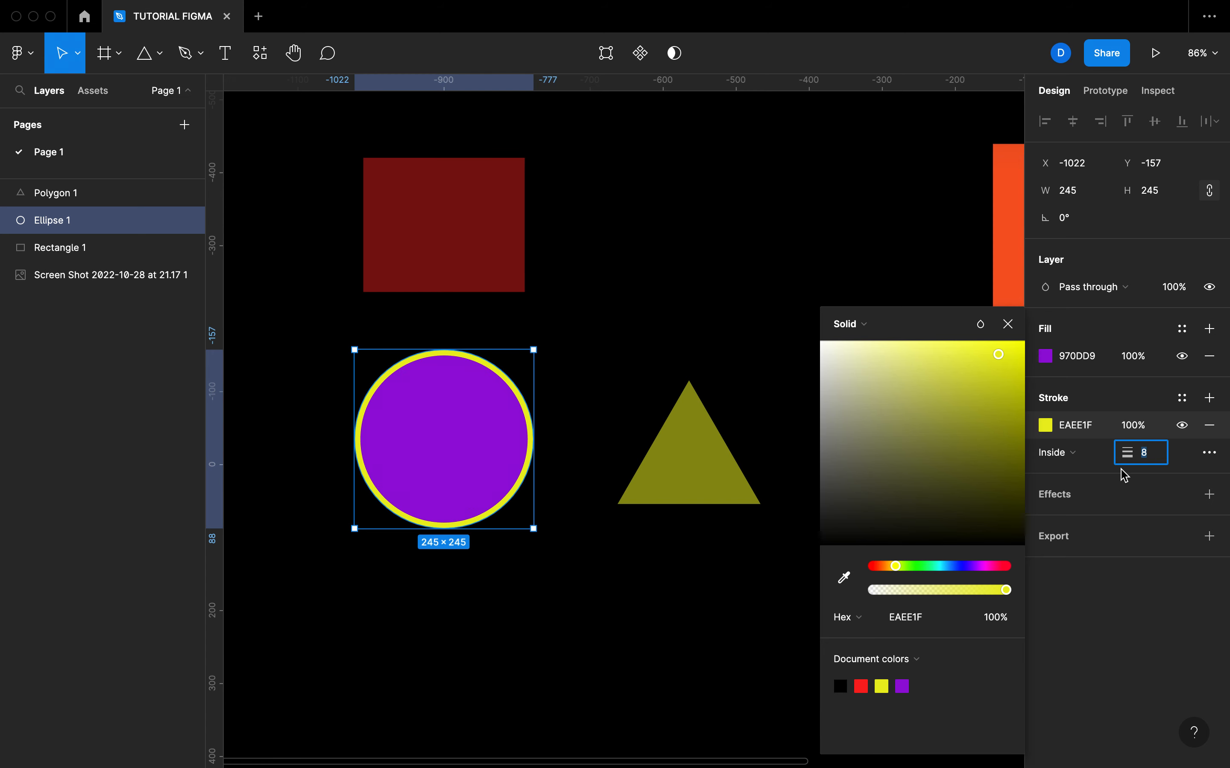
# Try the Center and Inside alignments for the circle's stroke and set it to Outside
pyautogui.click(1093, 457)
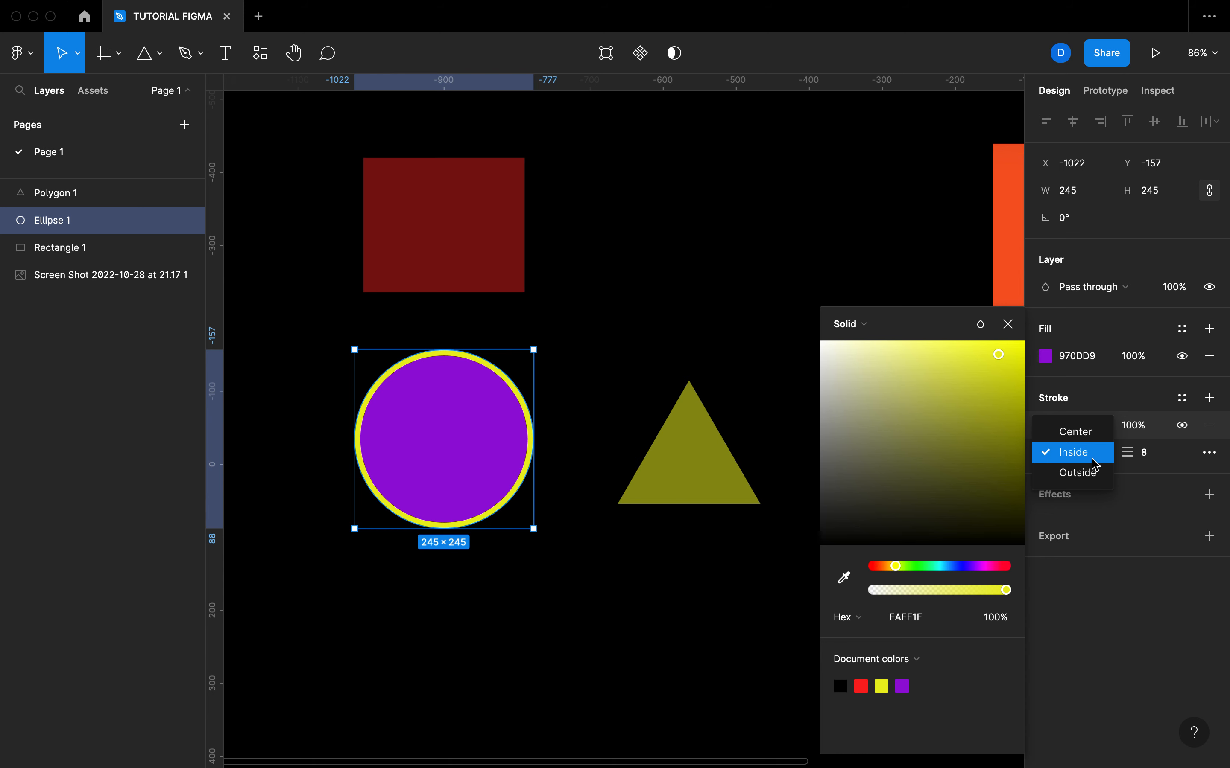
pyautogui.click(1083, 436)
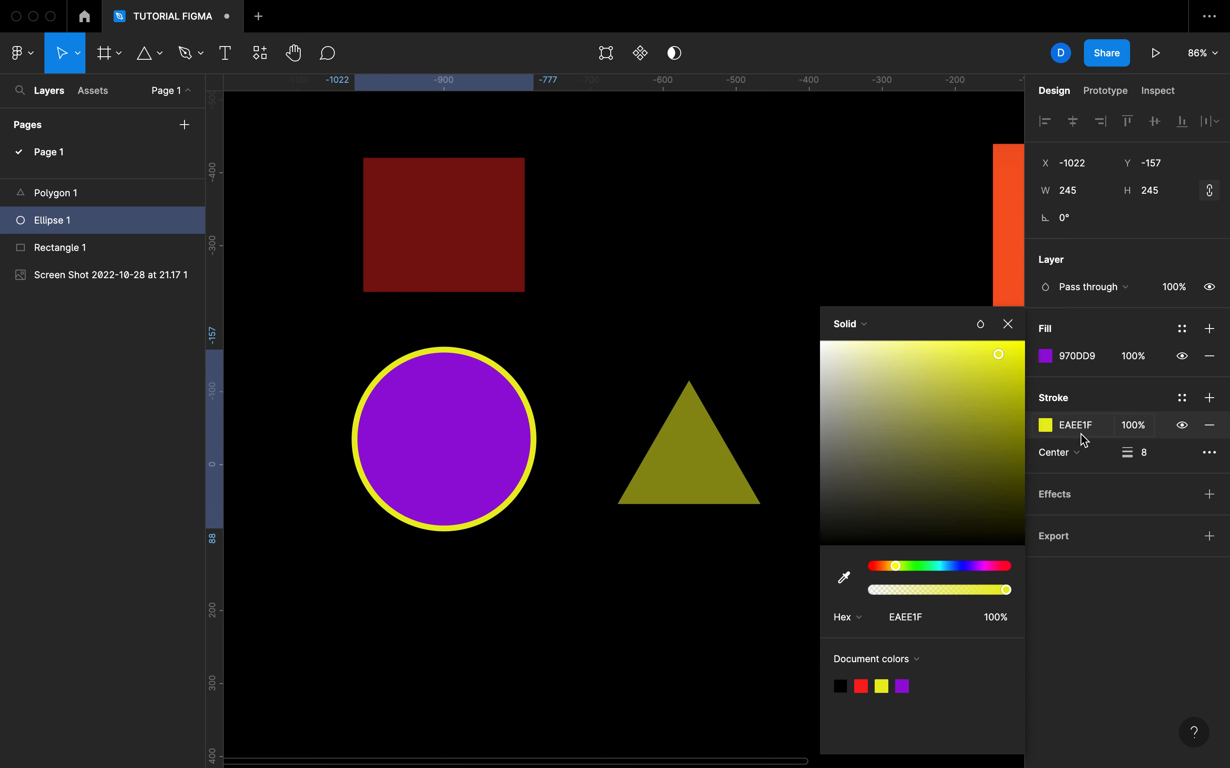
pyautogui.click(1075, 453)
pyautogui.click(1077, 471)
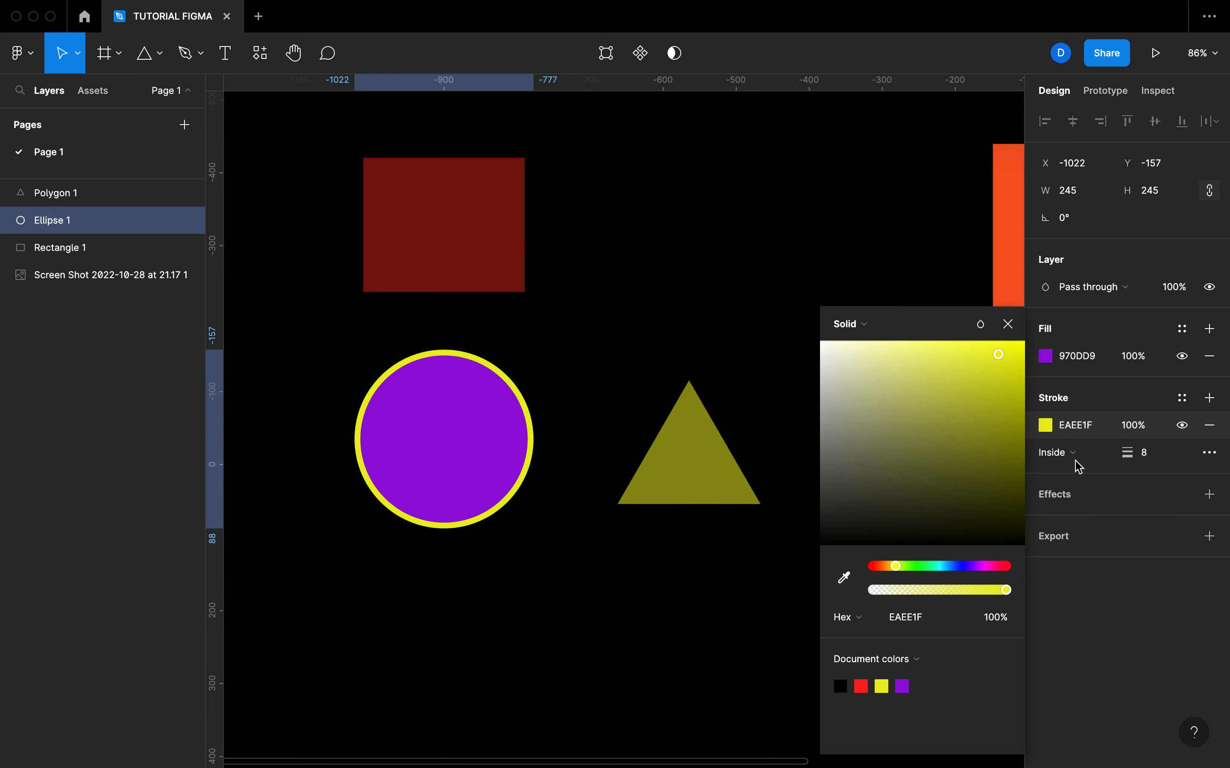
pyautogui.click(1070, 453)
pyautogui.click(1073, 470)
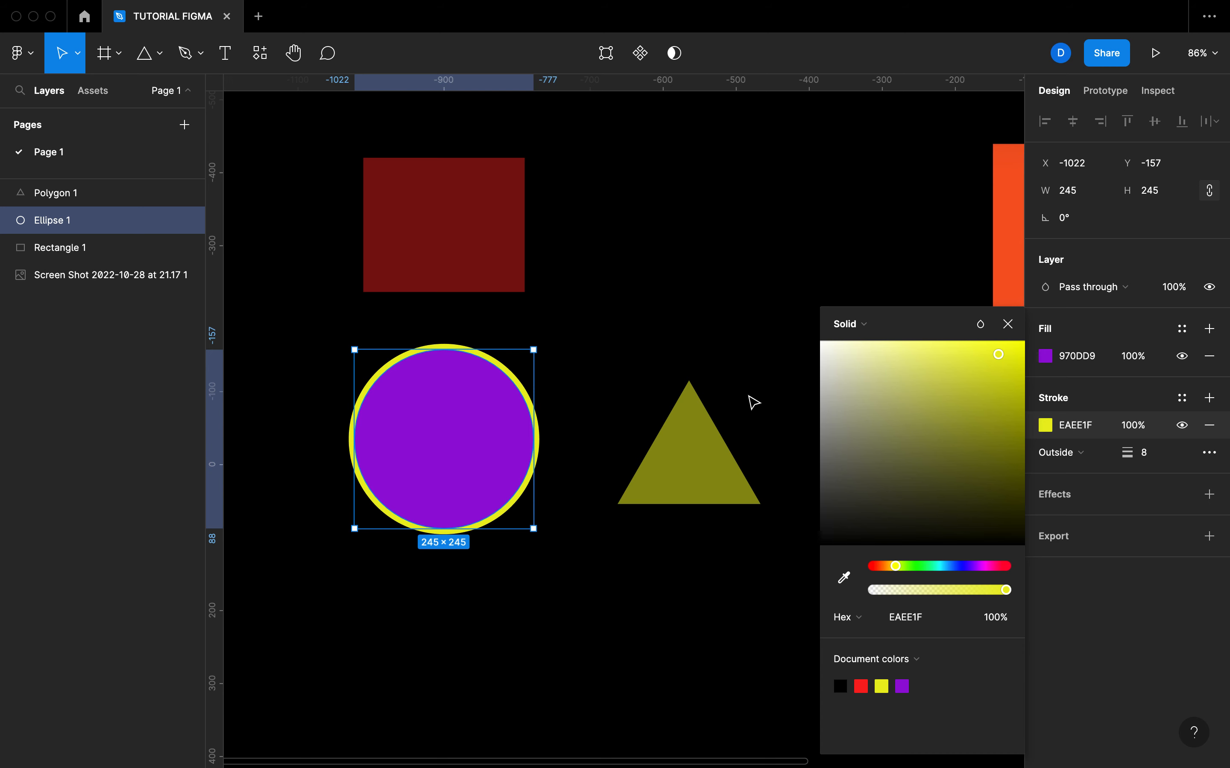
# Change the circle's stroke style to Dash in the advanced stroke settings and deselect the circle
pyautogui.click(1210, 454)
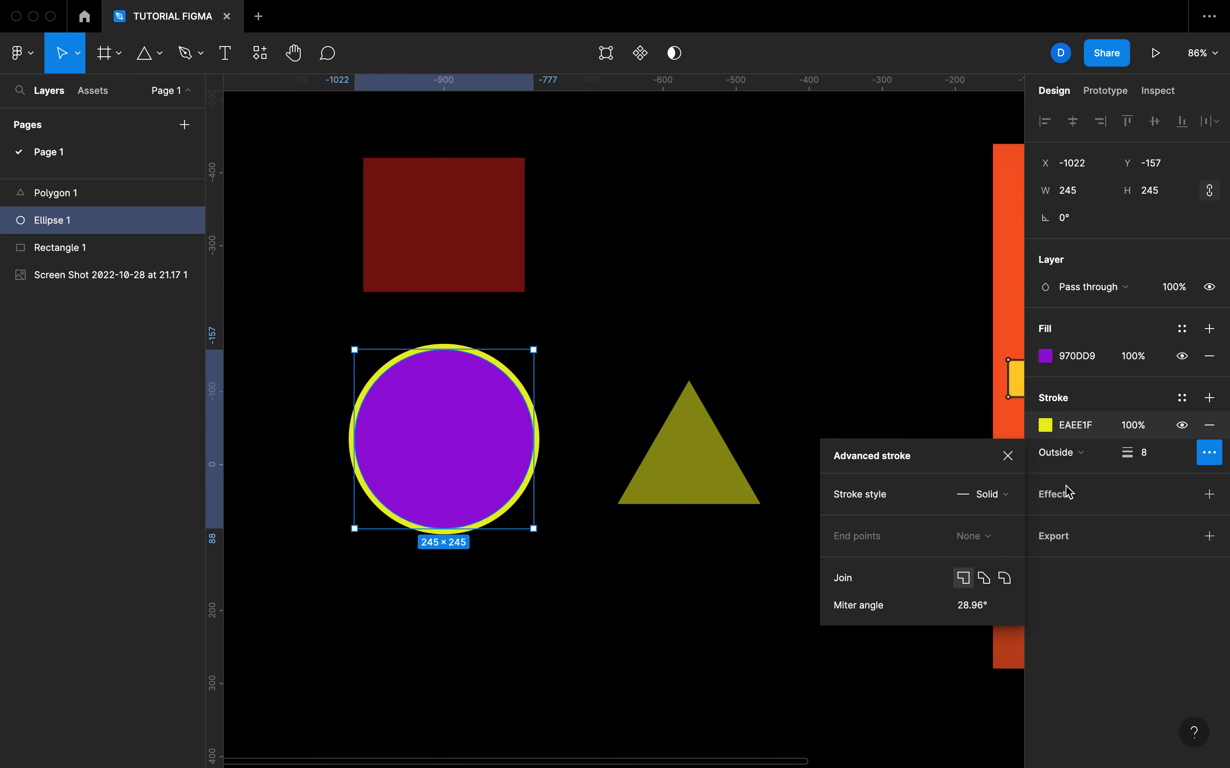
pyautogui.click(993, 498)
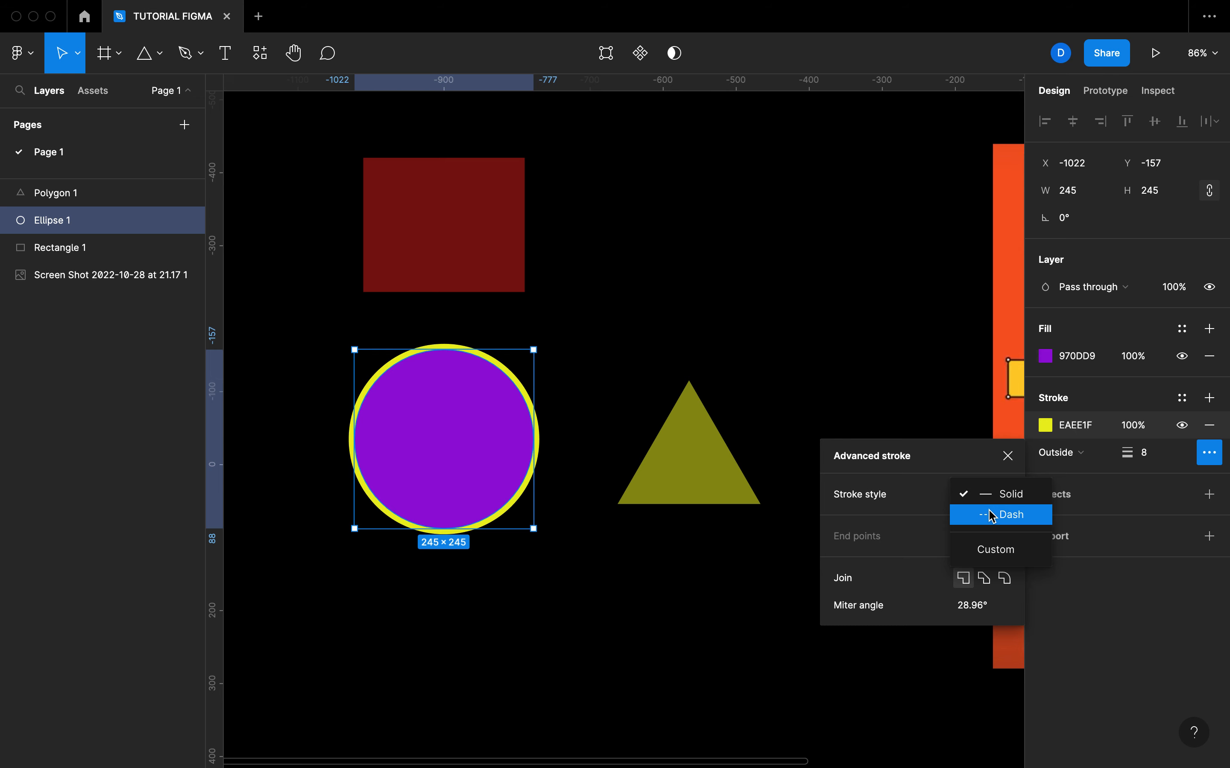
pyautogui.click(991, 514)
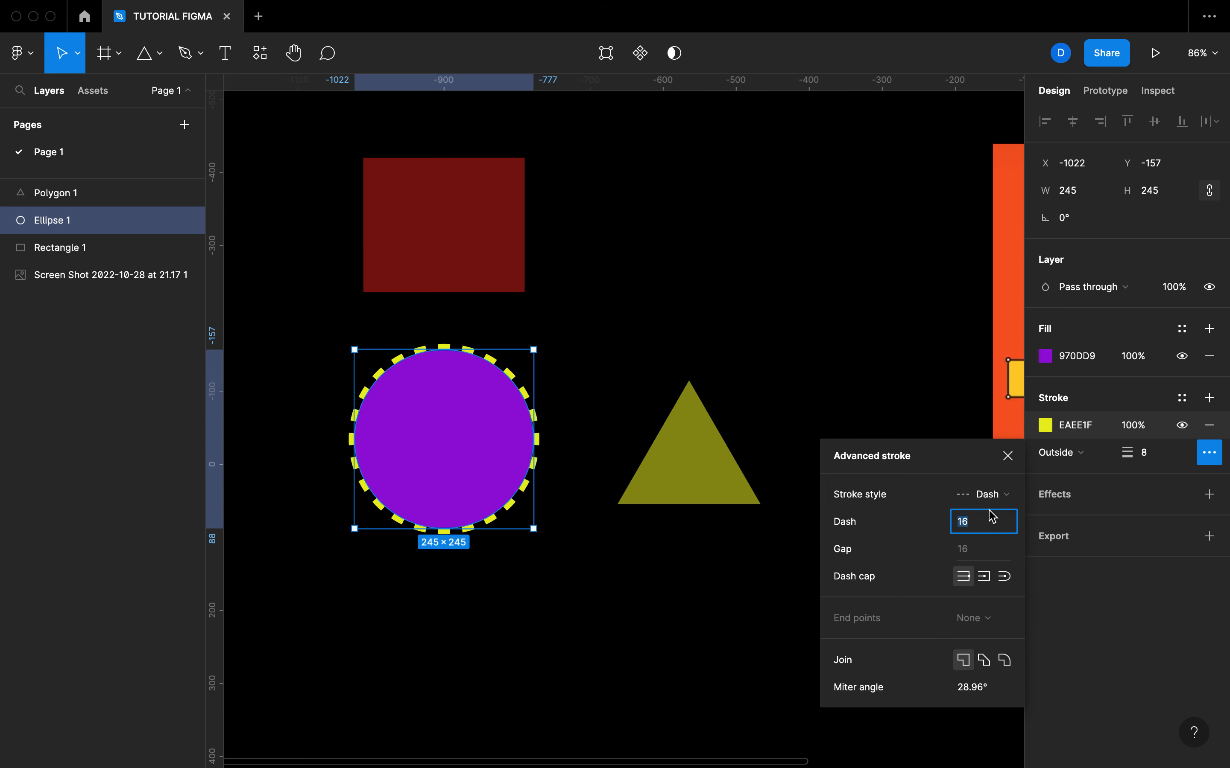
pyautogui.click(813, 330)
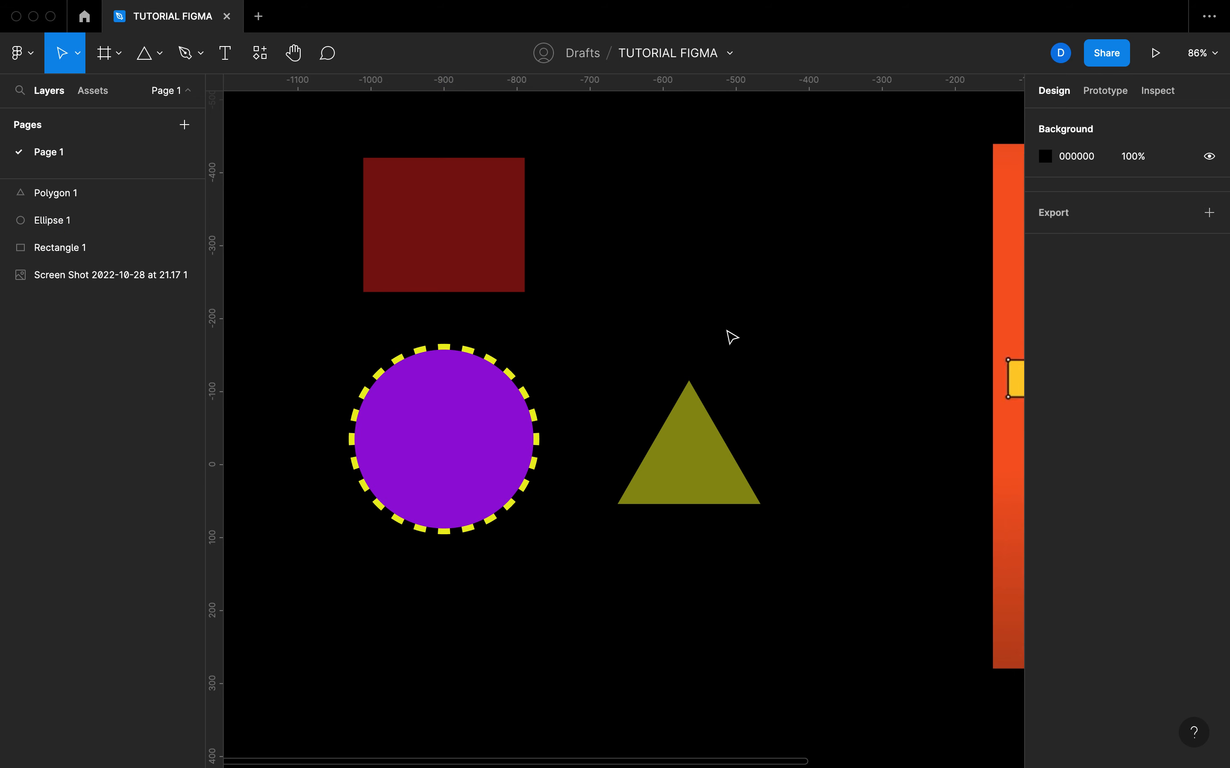
pyautogui.click(483, 424)
pyautogui.click(602, 589)
# Draw a second circle about 264 × 264 below the purple one and move it to about X -1041, Y 167
pyautogui.scroll(-5, 602, 587)
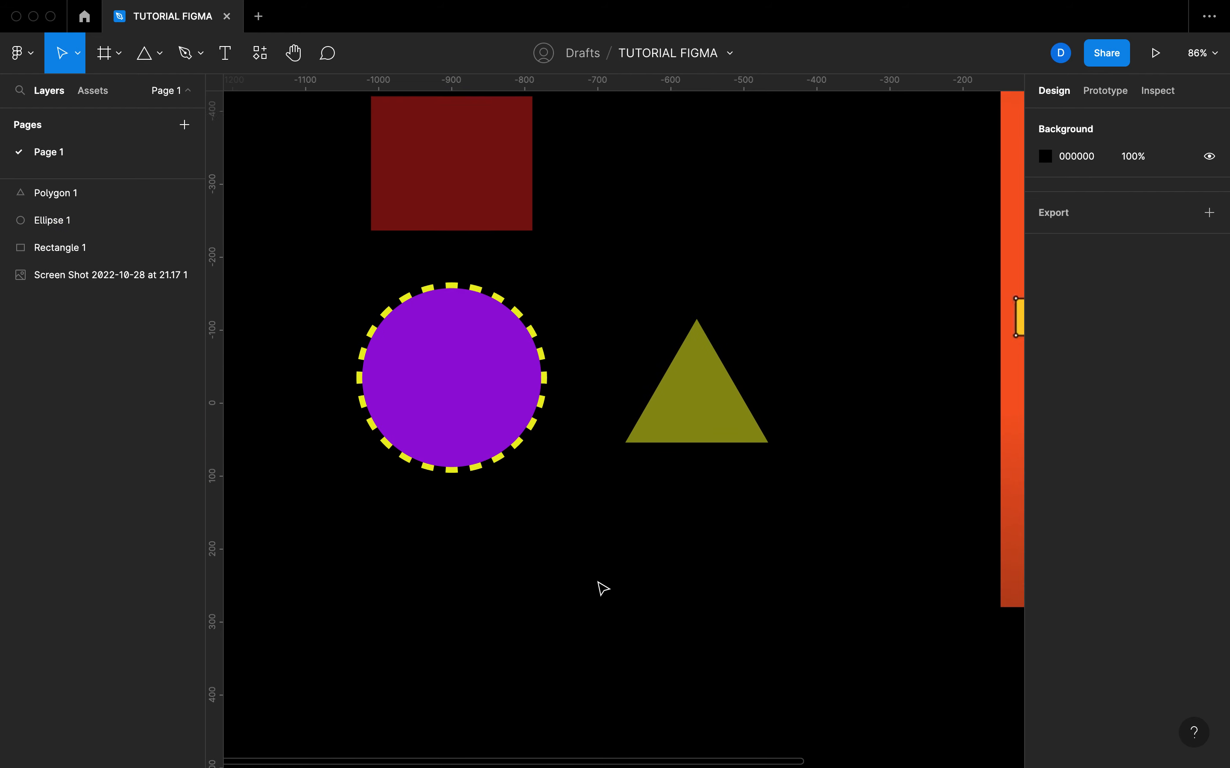
pyautogui.hscroll(-3, 602, 585)
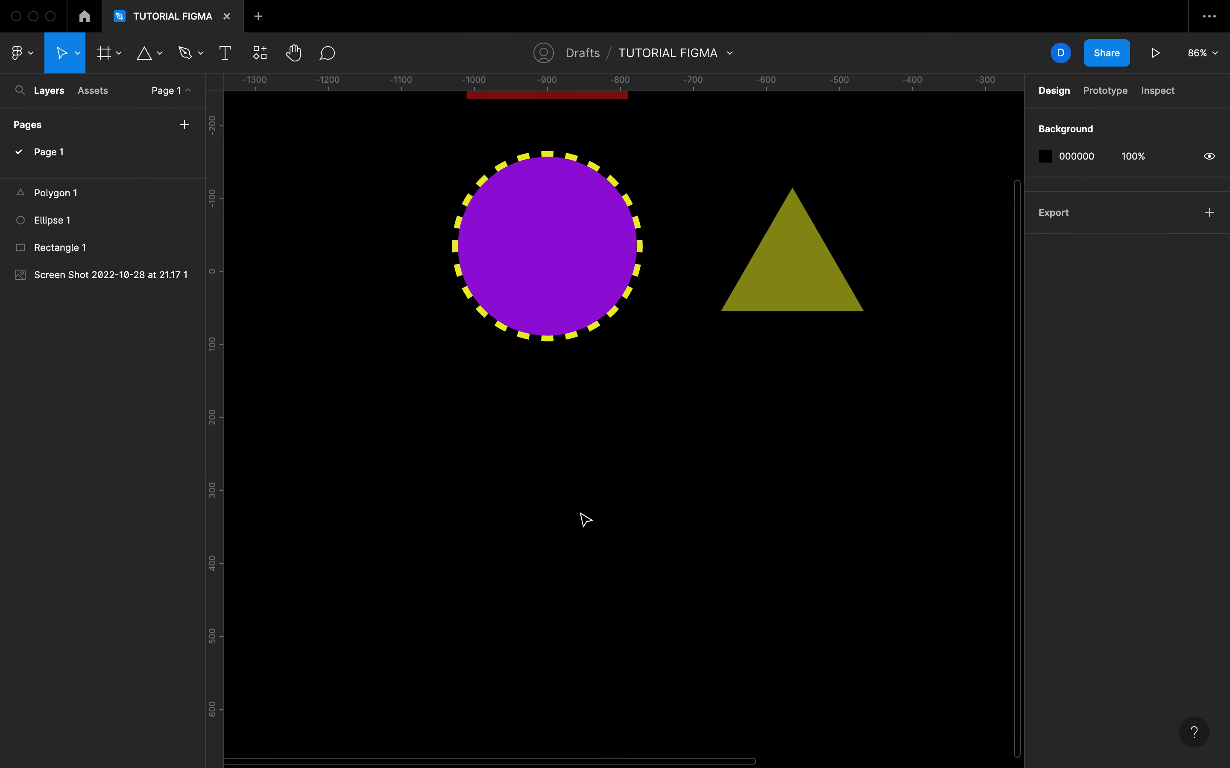
pyautogui.scroll(2, 527, 432)
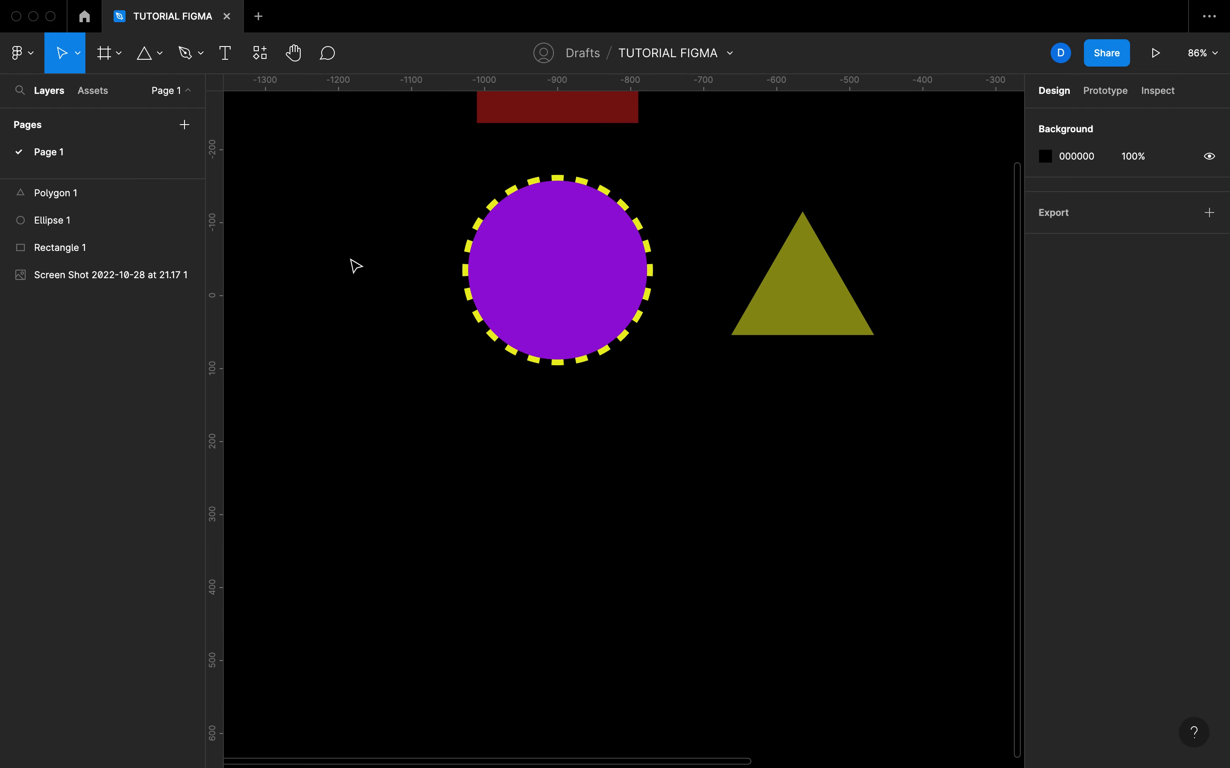
pyautogui.press('o')
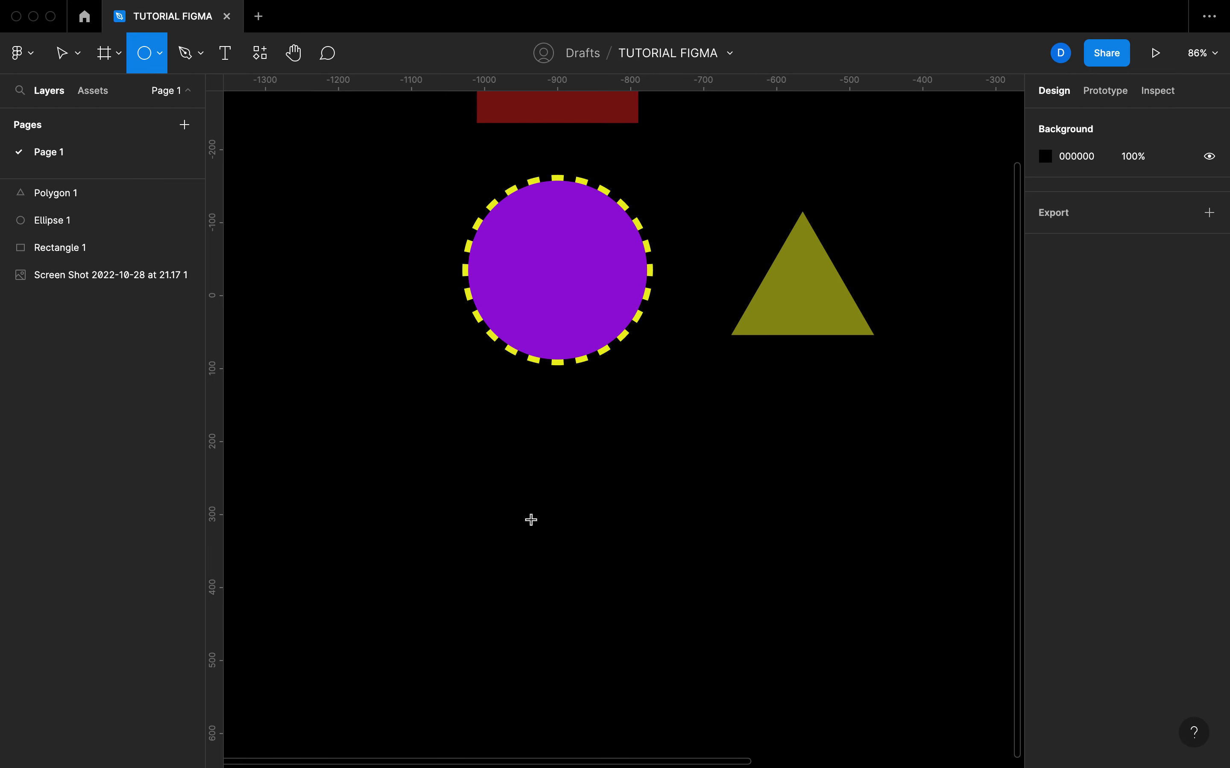
pyautogui.moveTo(500, 480); pyautogui.dragTo(574, 577)
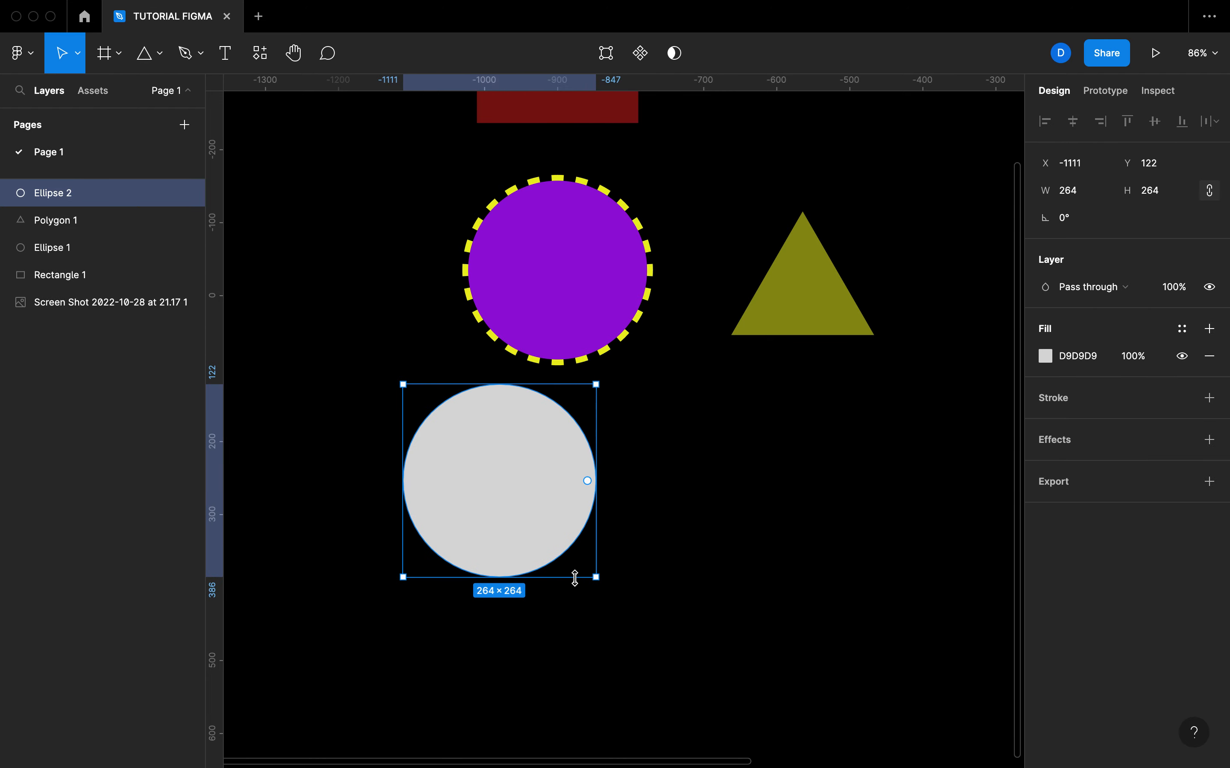
pyautogui.click(655, 573)
pyautogui.click(524, 519)
pyautogui.moveTo(525, 519); pyautogui.dragTo(573, 550)
pyautogui.scroll(3, 548, 539)
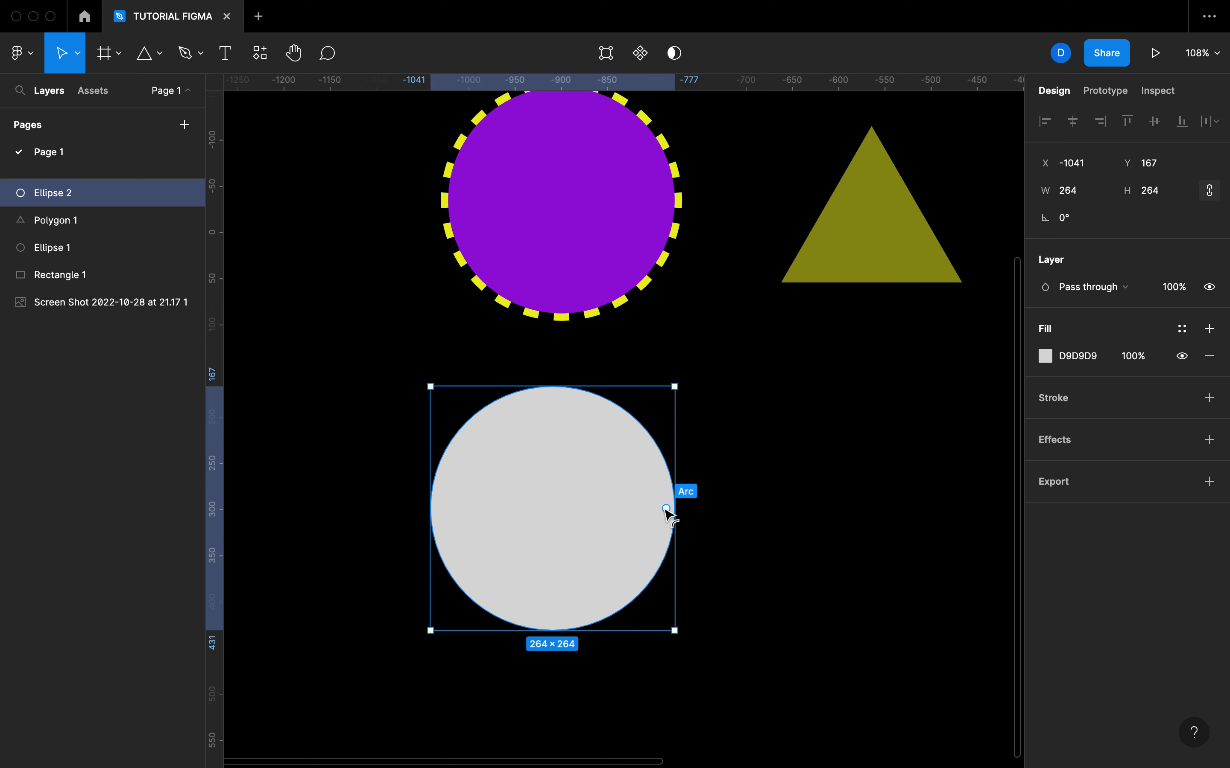
# Try cutting the grey circle into a partial arc with a sweep of about 58%, and undo the arc edits
pyautogui.moveTo(666, 508); pyautogui.dragTo(463, 465)
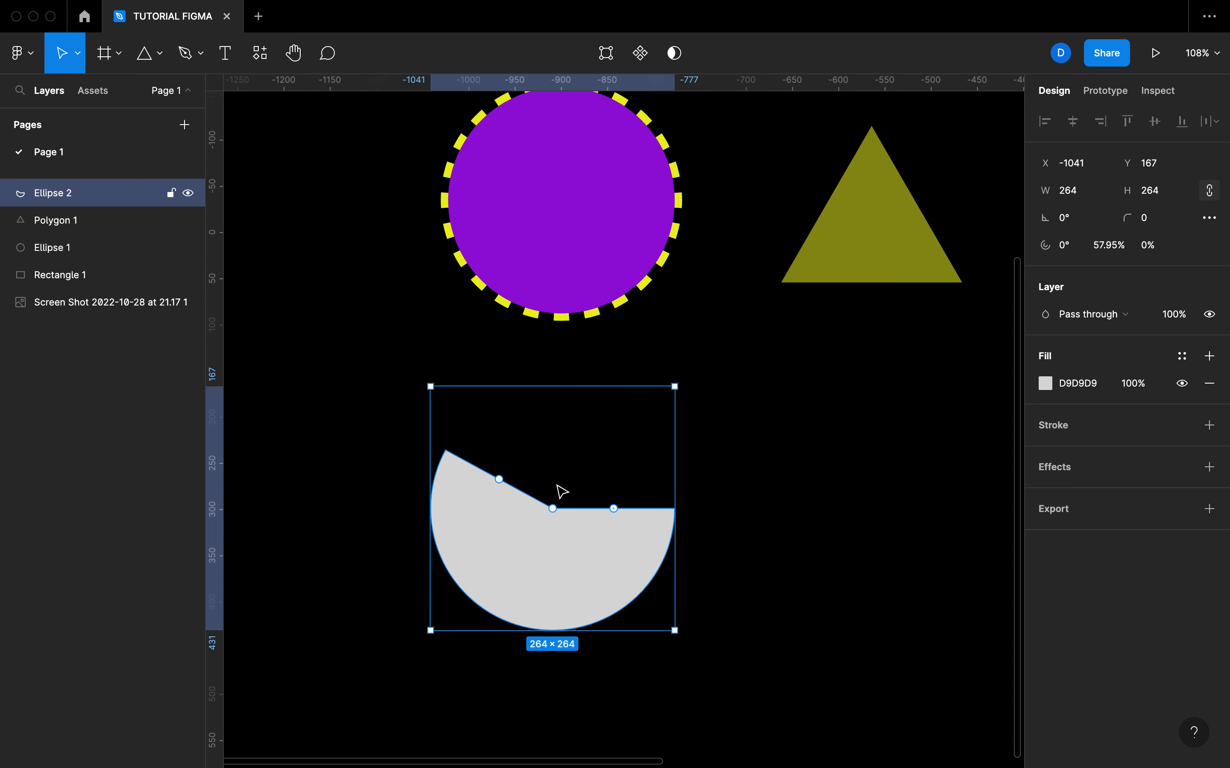
pyautogui.click(612, 507)
pyautogui.click(556, 534)
pyautogui.press('super+z')
pyautogui.press('super+z')
pyautogui.press('super+z')
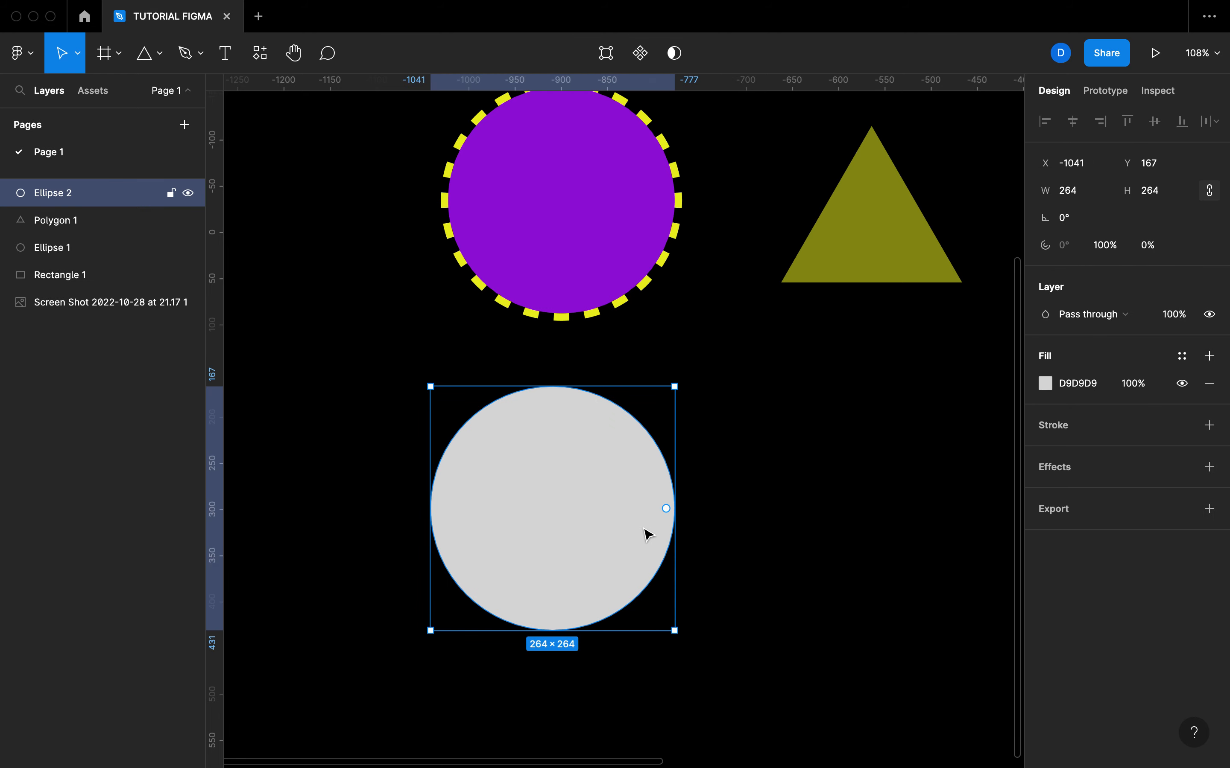
# Cut the grey circle into a pie shape sweeping about three quarters with its Arc handle, and deselect it
pyautogui.click(738, 550)
pyautogui.click(621, 542)
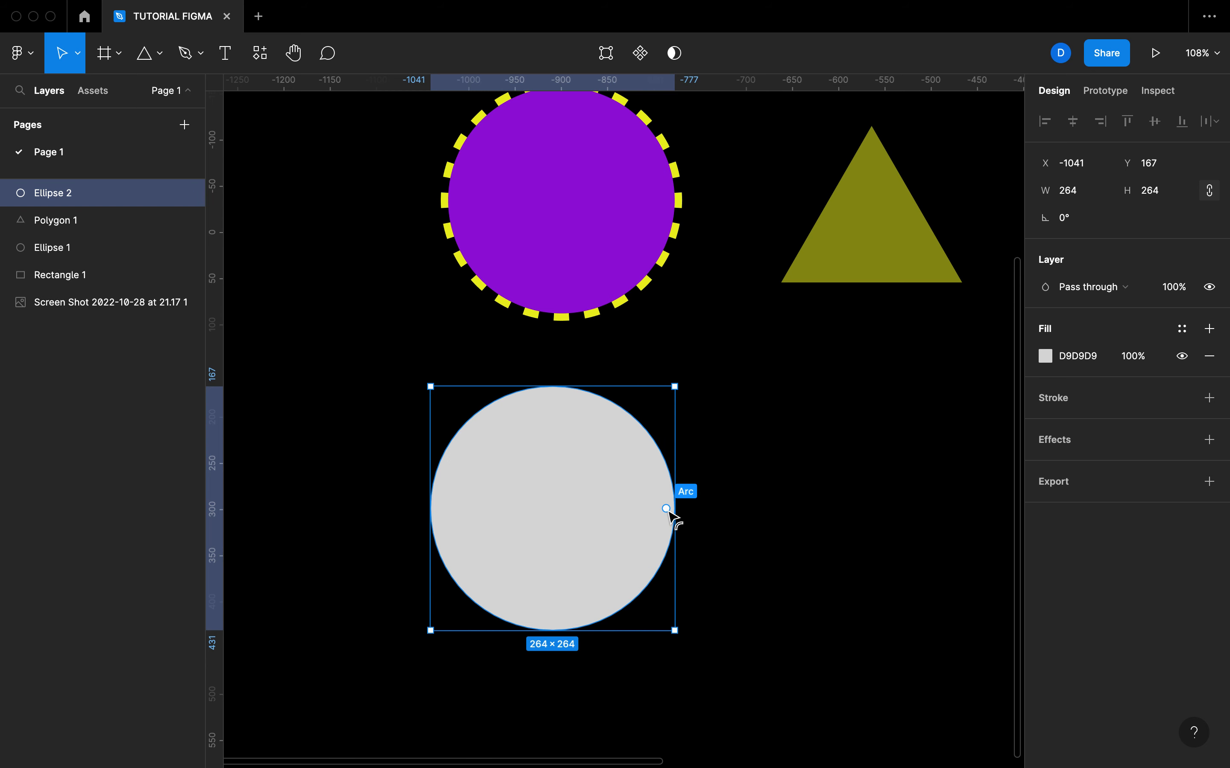
pyautogui.moveTo(666, 509); pyautogui.dragTo(548, 399)
pyautogui.click(762, 462)
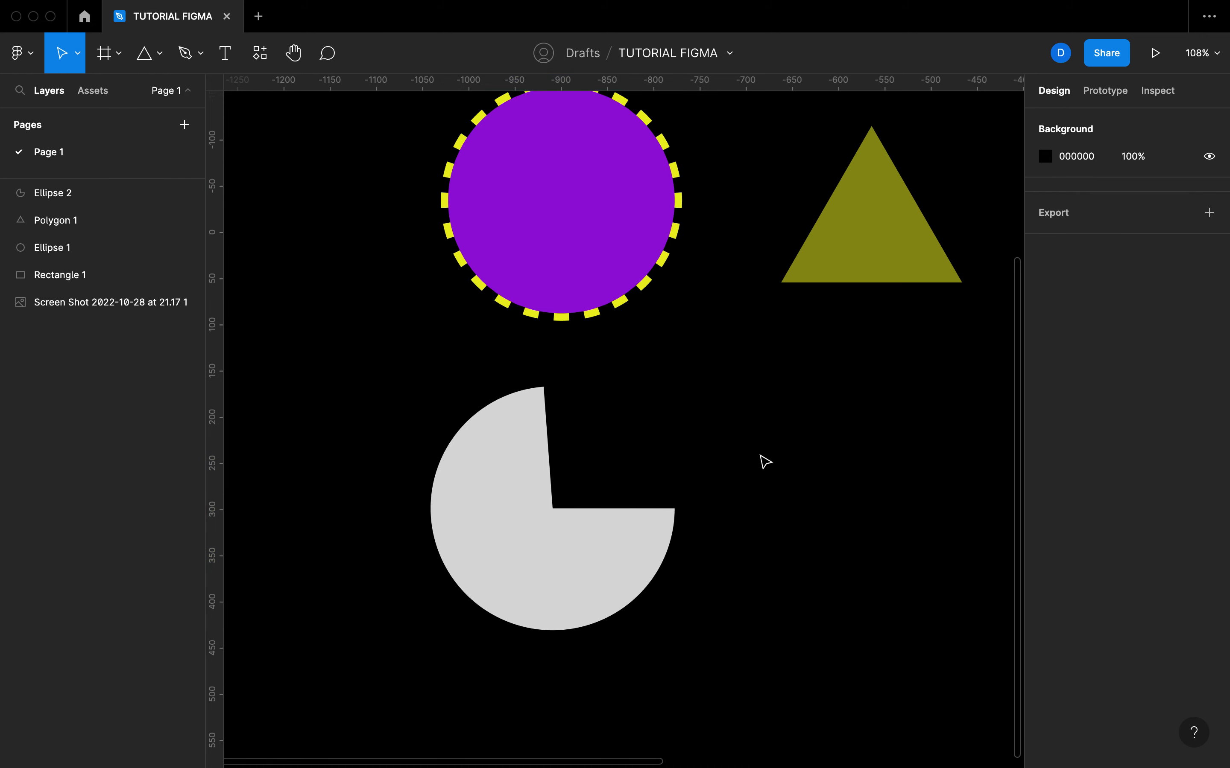
# Examine the red rectangle's corner handles and its corner radius setting
pyautogui.scroll(10, 762, 462)
pyautogui.click(546, 670)
pyautogui.scroll(-1, 538, 625)
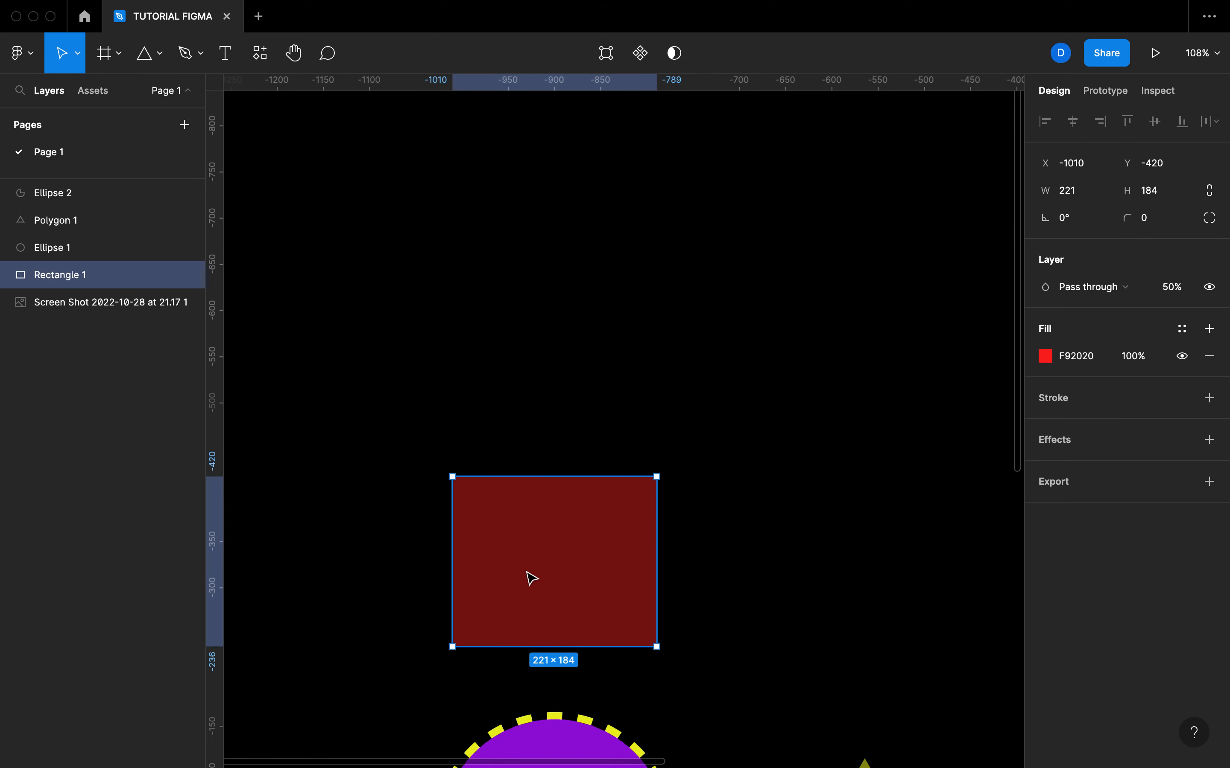
pyautogui.scroll(5, 521, 544)
pyautogui.scroll(4, 606, 529)
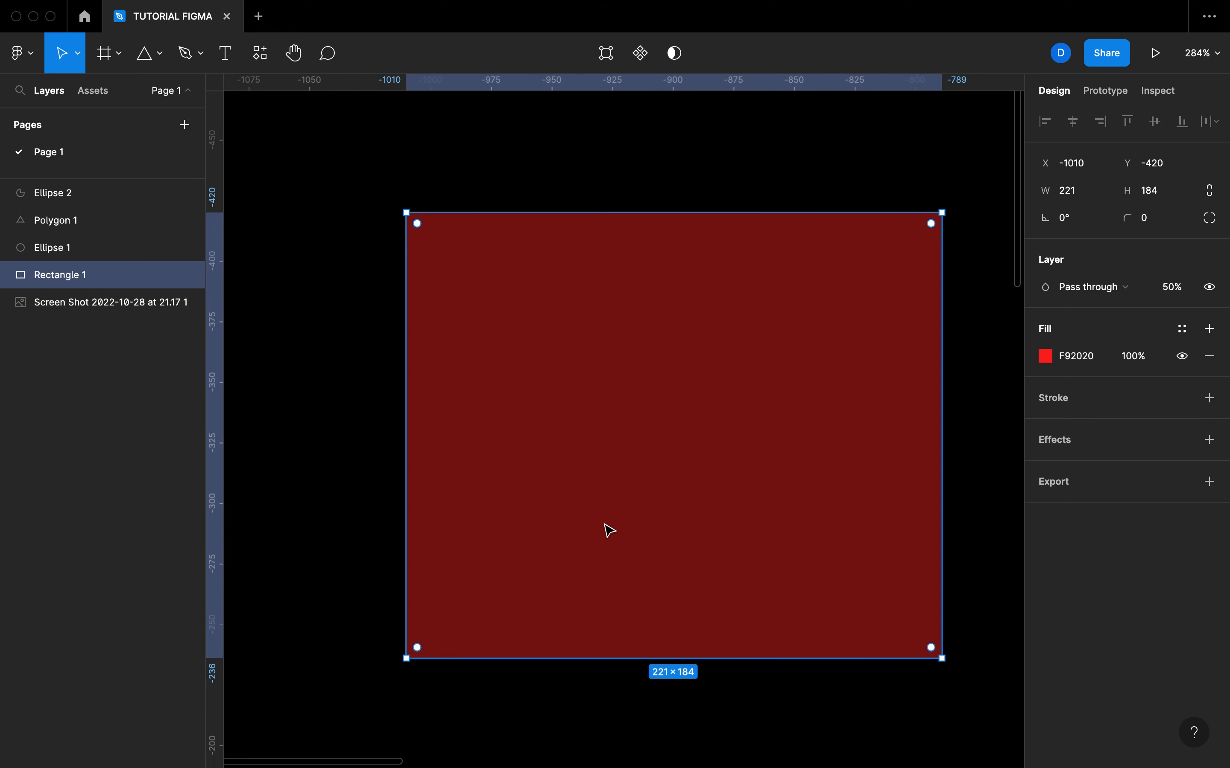
pyautogui.scroll(-1, 604, 523)
pyautogui.scroll(1, 604, 523)
pyautogui.moveTo(414, 229)
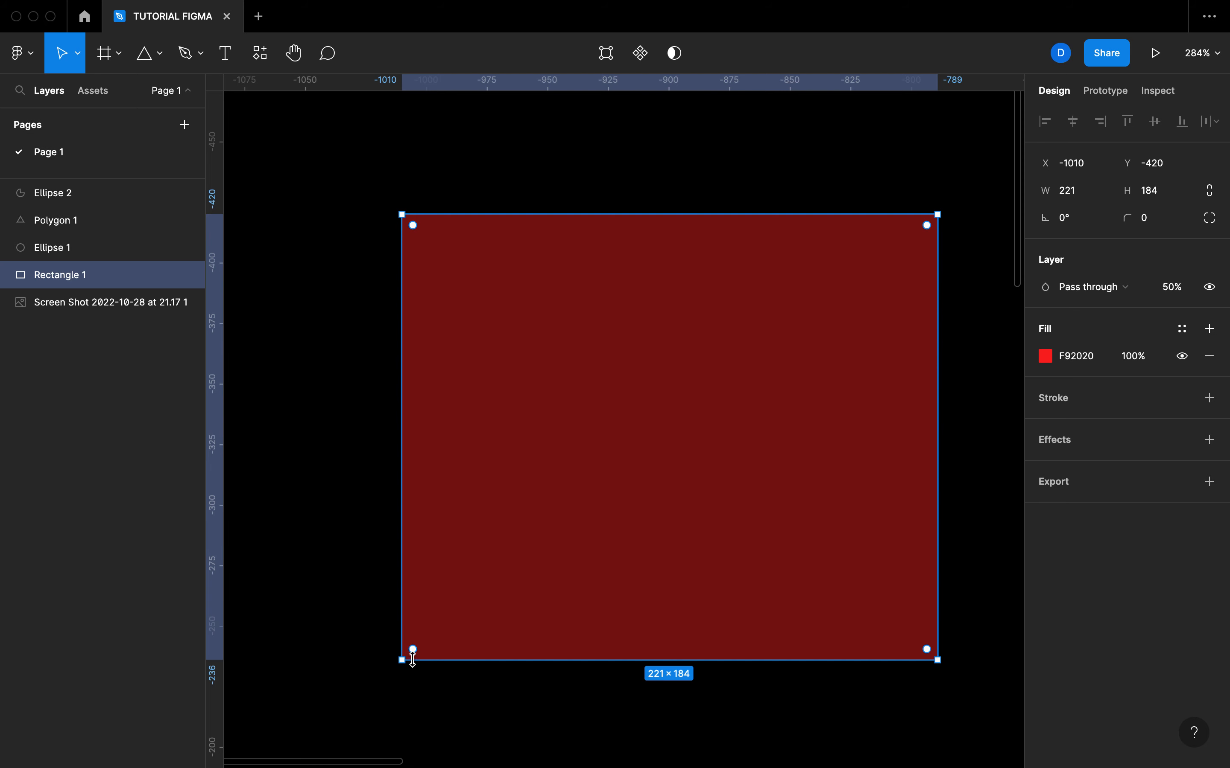
pyautogui.moveTo(413, 651)
pyautogui.click(1149, 229)
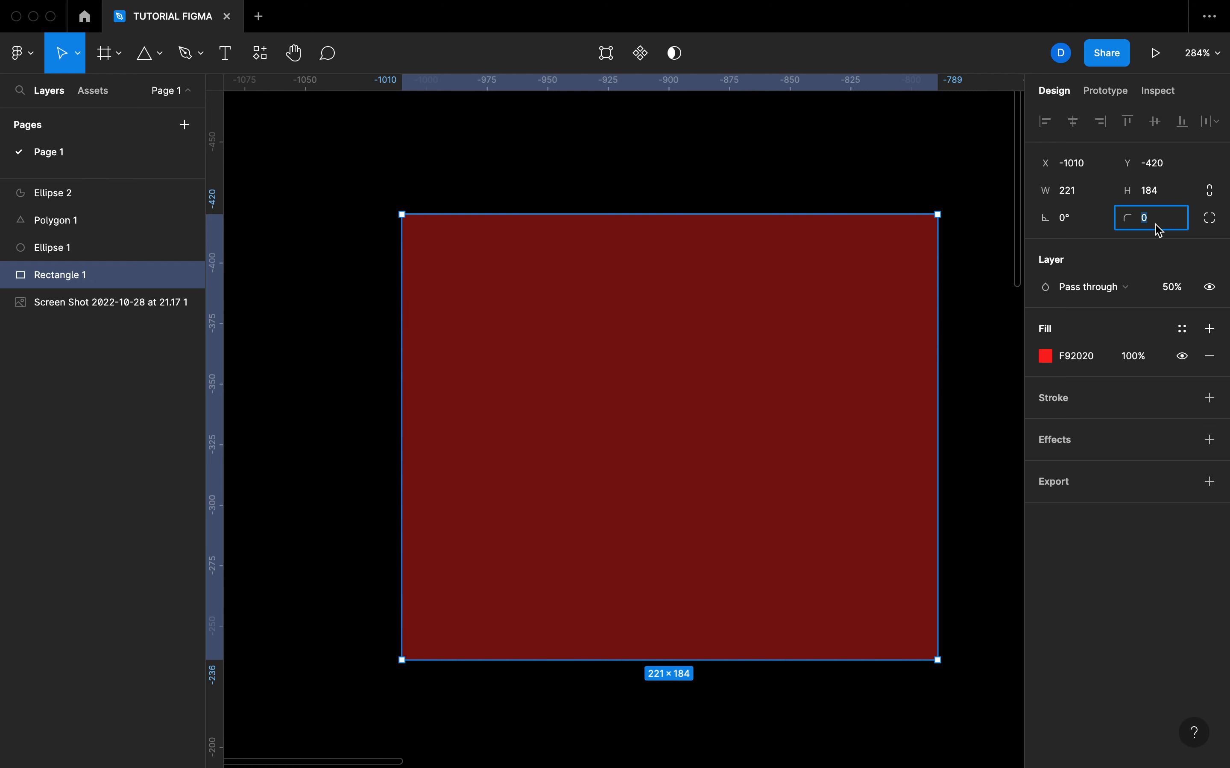
pyautogui.scroll(-5, 884, 299)
pyautogui.click(884, 299)
# Paste a copy of the red rectangle, move it beside the original to about X -757, Y -425, and deselect it
pyautogui.hscroll(10, 869, 310)
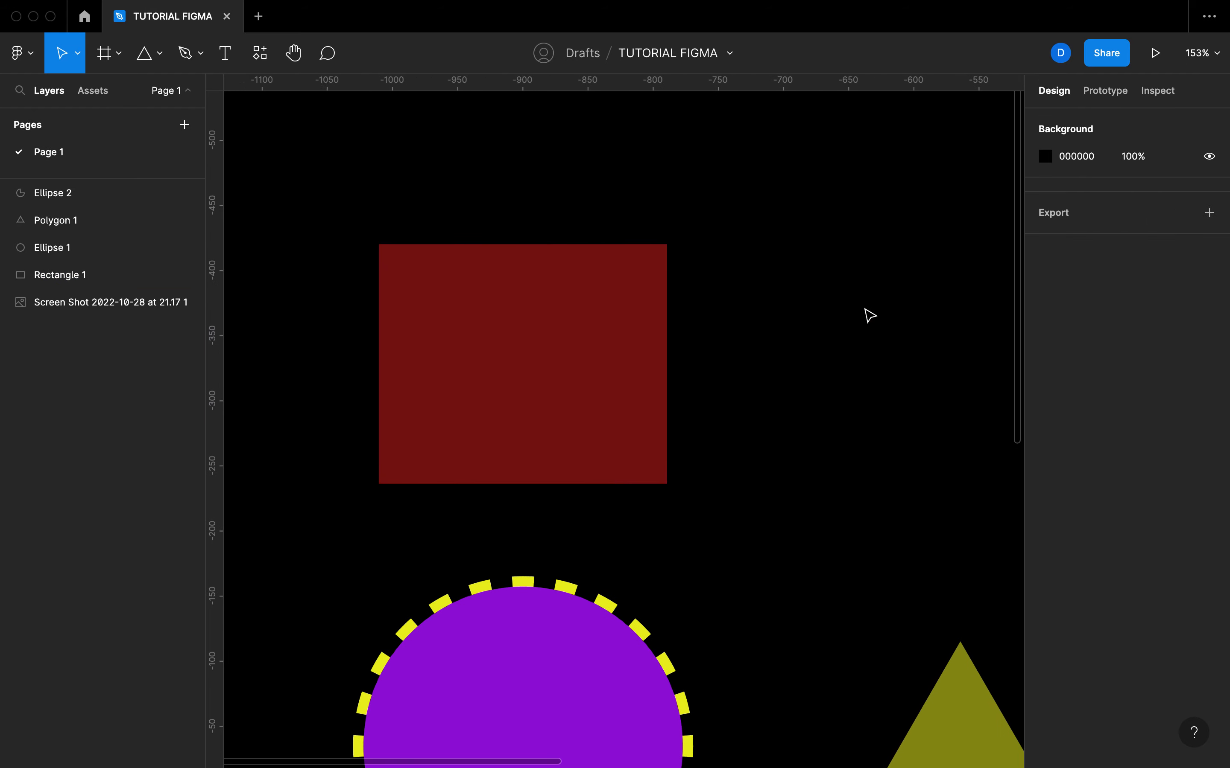
pyautogui.click(524, 324)
pyautogui.press('super+v')
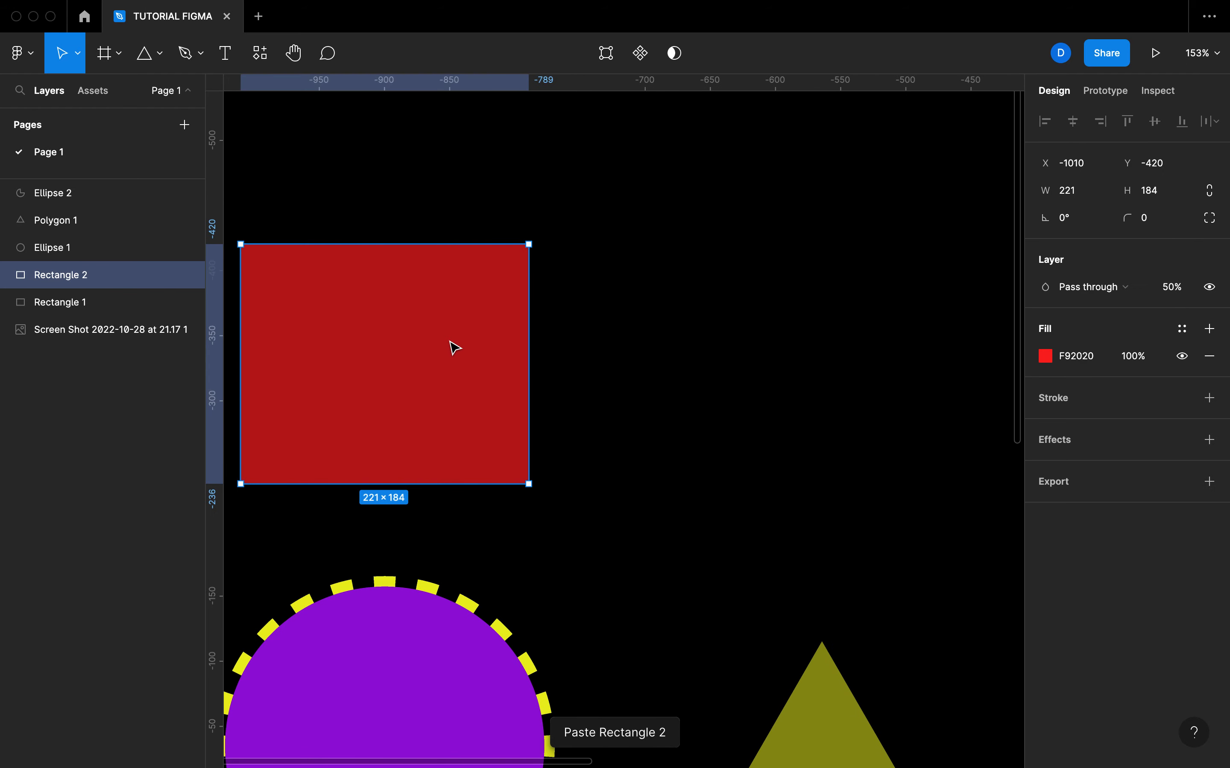
pyautogui.moveTo(450, 346); pyautogui.dragTo(782, 343)
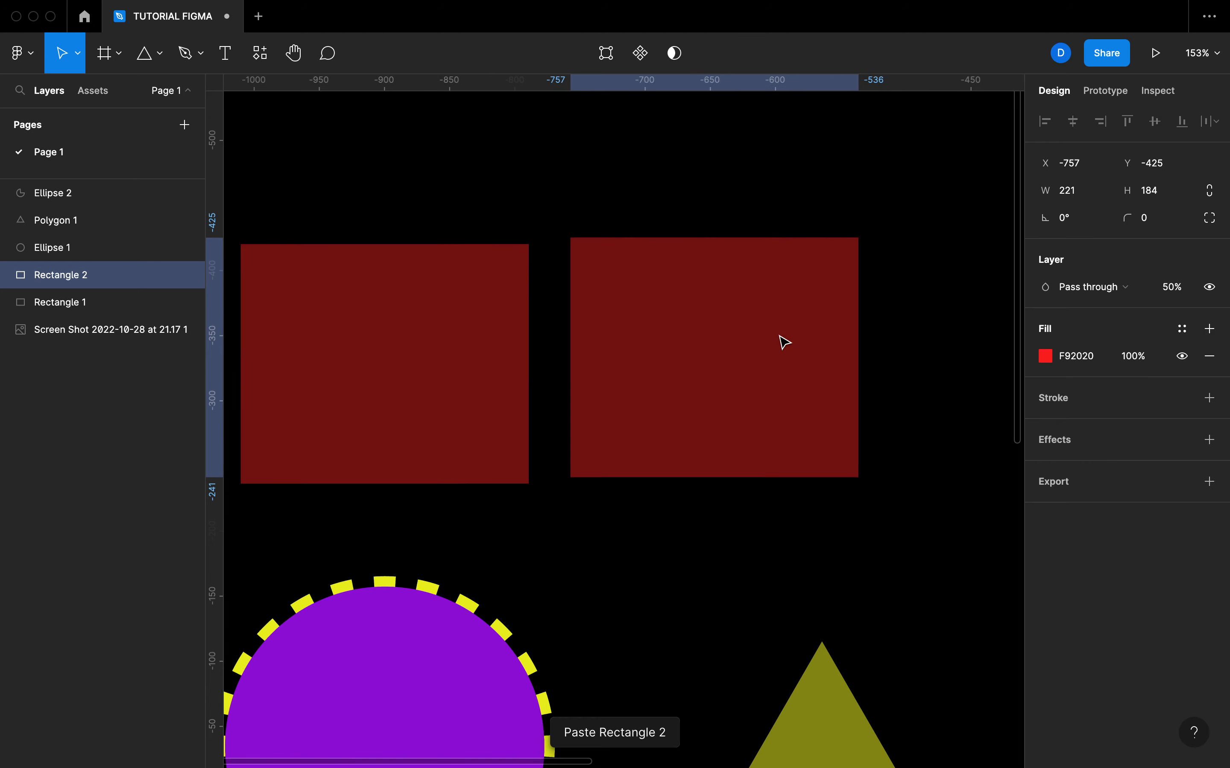
pyautogui.click(776, 505)
# Add a yellow EAEE1F stroke with a thickness of 5 to both red rectangles
pyautogui.click(693, 424)
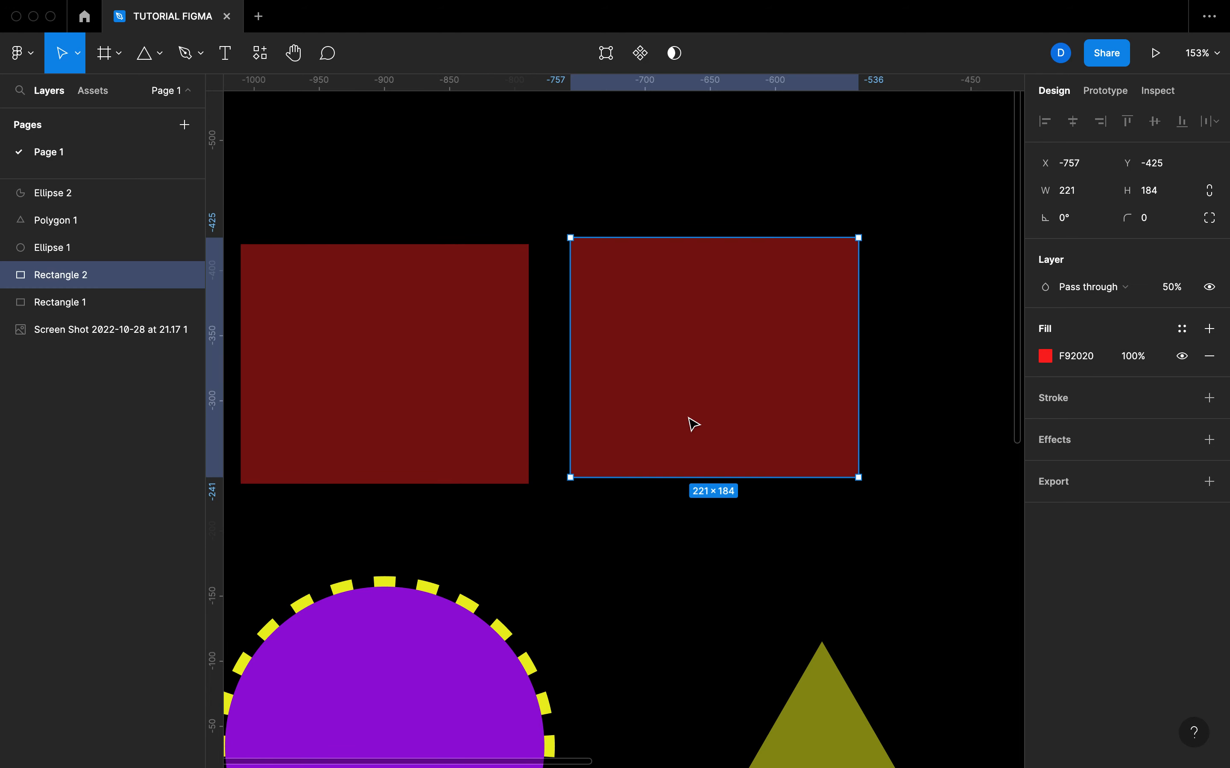
pyautogui.keyDown('shift'); pyautogui.click(510, 405); pyautogui.keyUp('shift')
pyautogui.click(1100, 477)
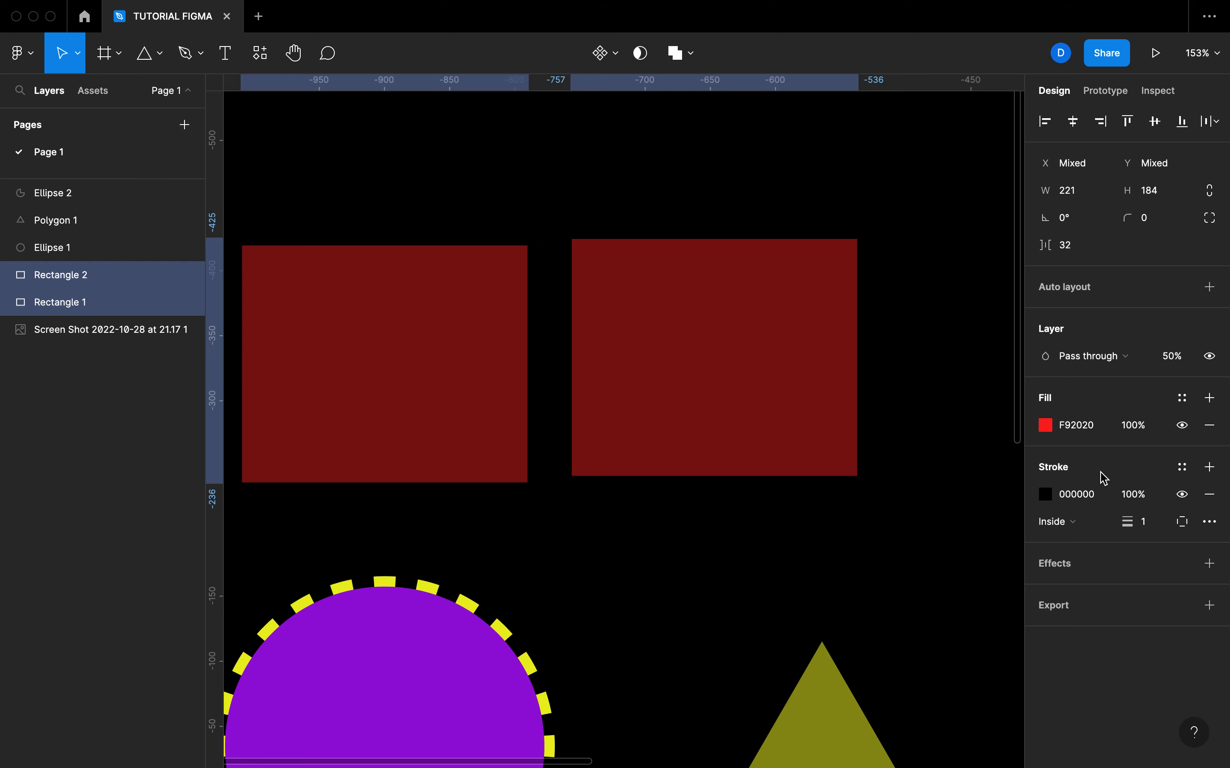
pyautogui.click(1045, 495)
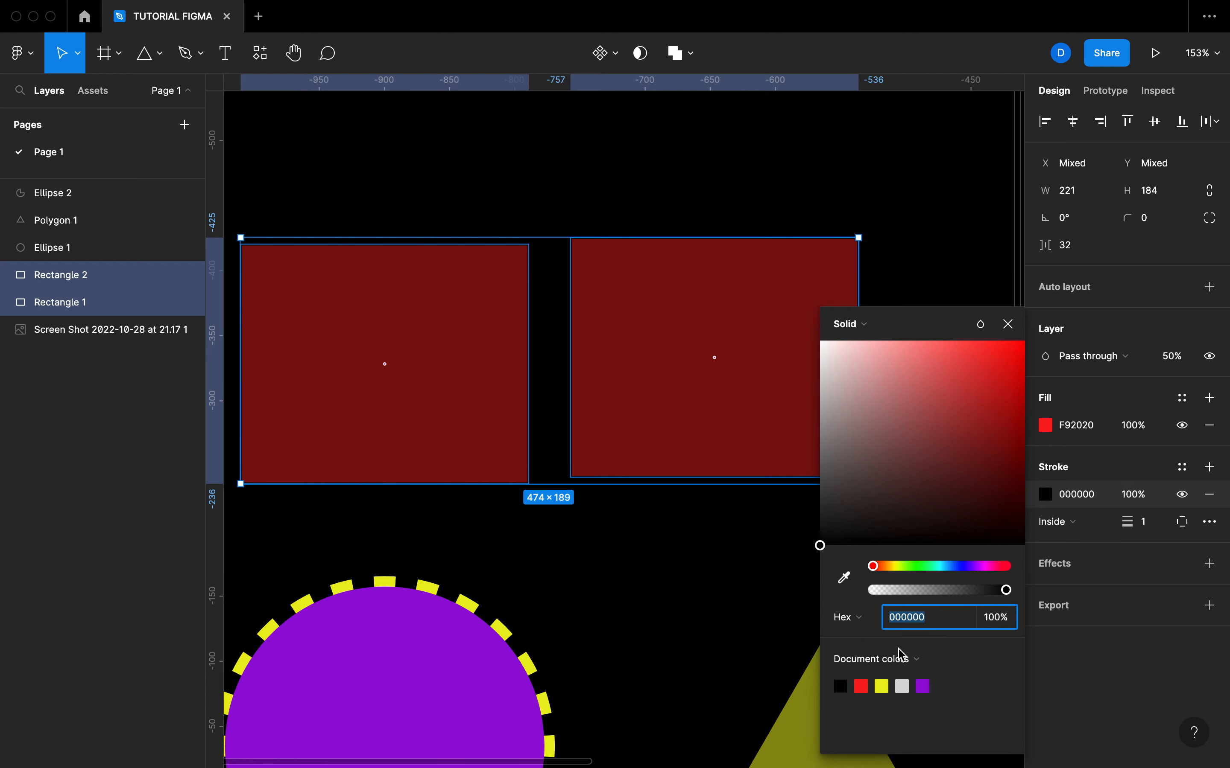
pyautogui.click(885, 685)
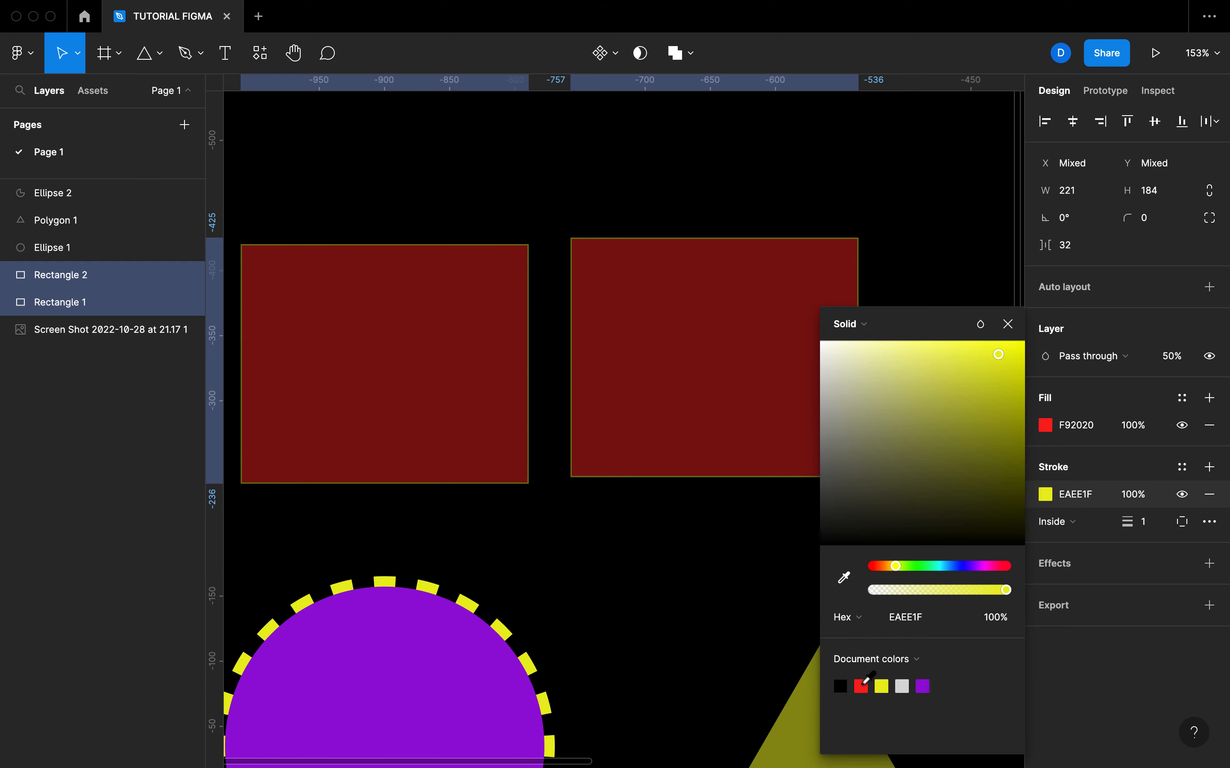
pyautogui.click(1146, 529)
pyautogui.write('5')
pyautogui.press('Return')
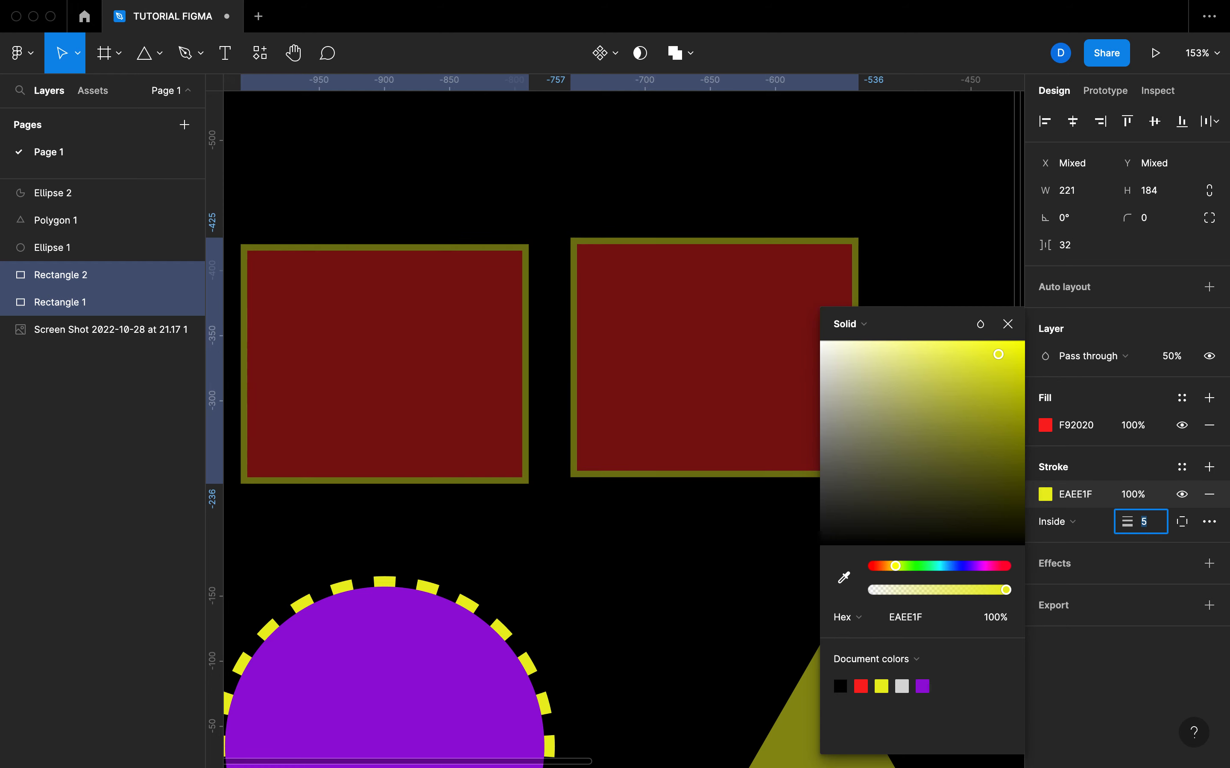
pyautogui.click(771, 574)
# Set the layer opacity of both red rectangles to 100% and deselect them
pyautogui.click(707, 466)
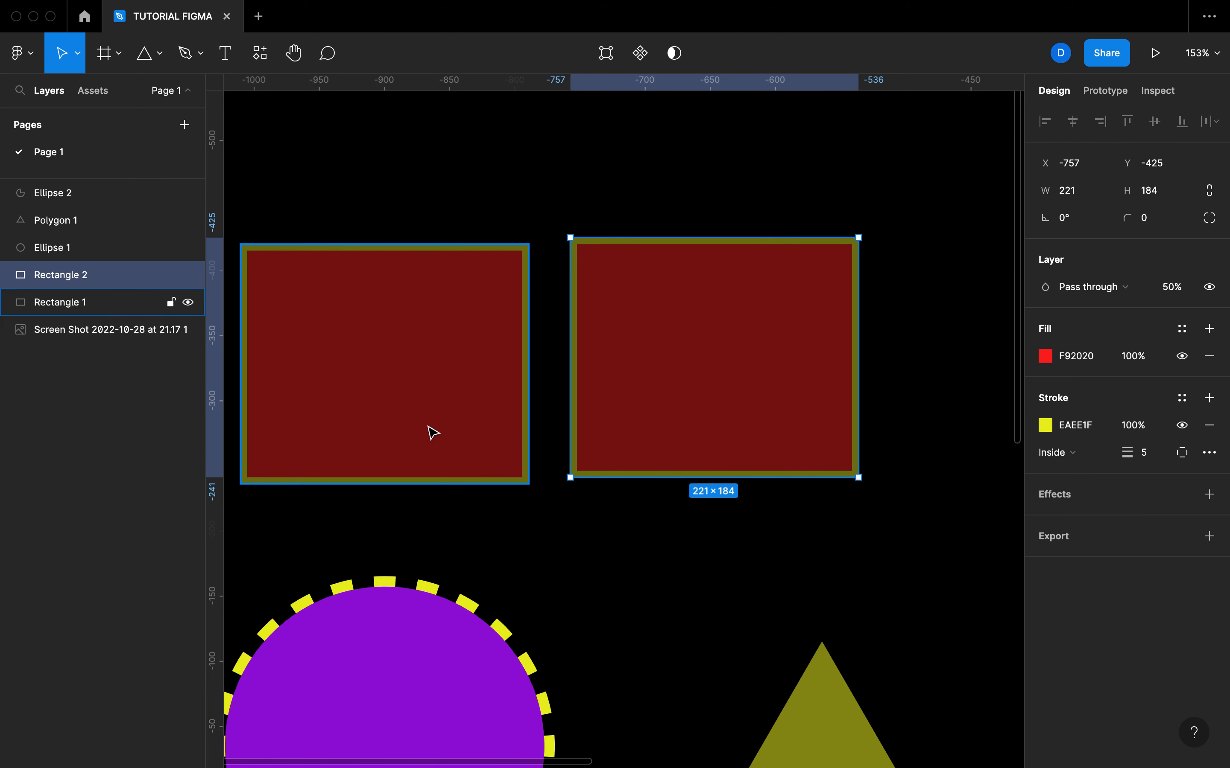
pyautogui.click(427, 432)
pyautogui.keyDown('shift'); pyautogui.click(593, 421); pyautogui.keyUp('shift')
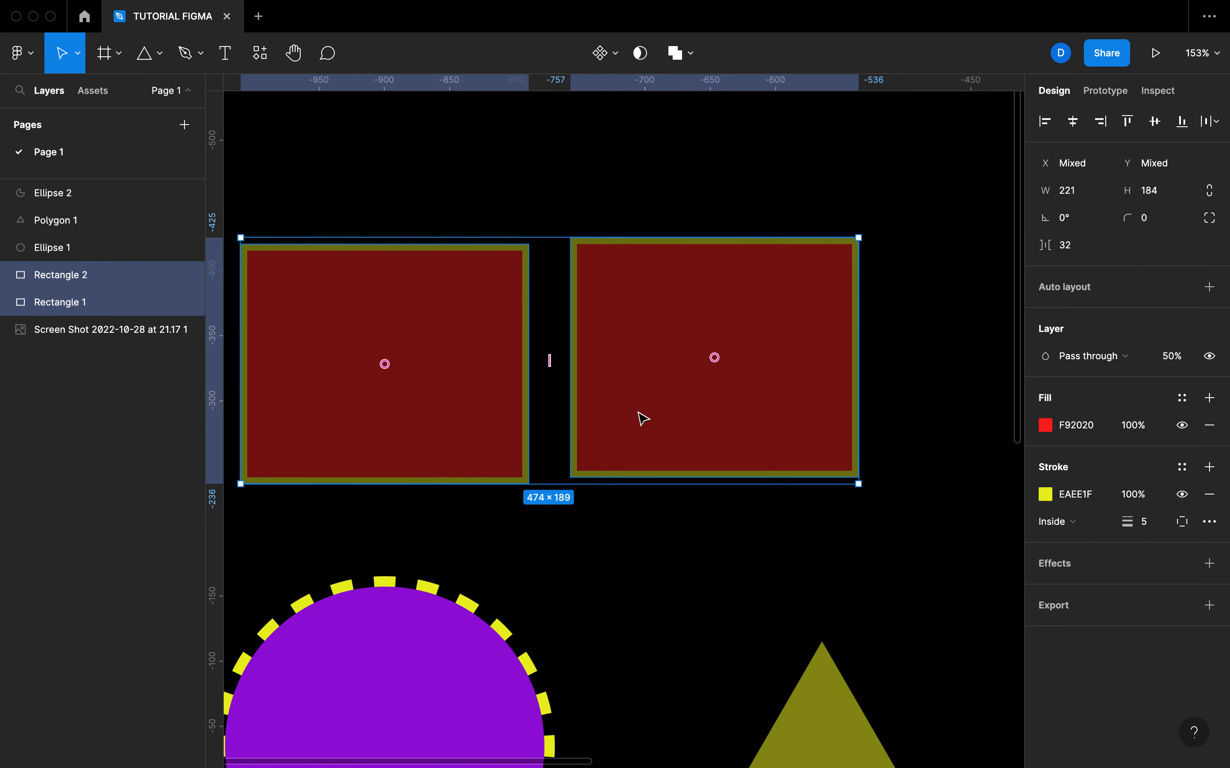
pyautogui.click(1173, 369)
pyautogui.write('100')
pyautogui.press('Return')
pyautogui.click(719, 529)
# Nudge the copied rectangle down to Y -420, level with the original
pyautogui.click(674, 424)
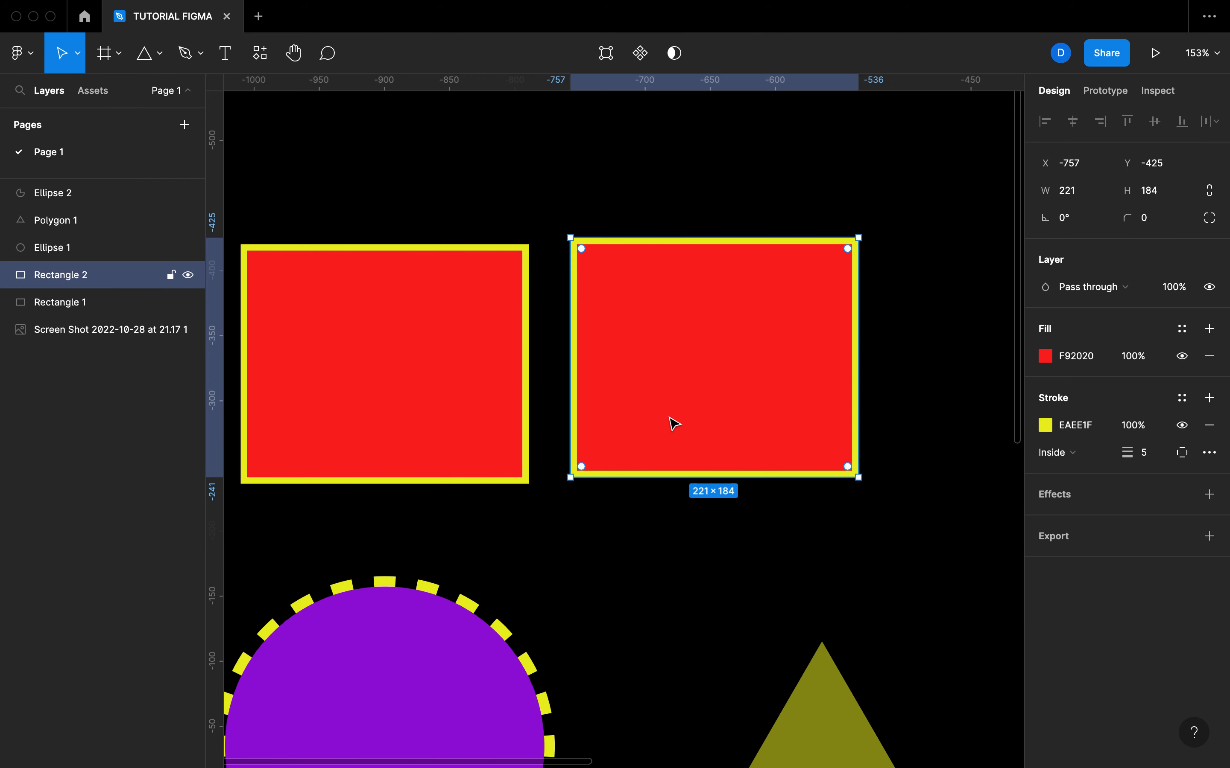
pyautogui.press('Down')
pyautogui.press('Down')
pyautogui.press('Down')
pyautogui.press('Down')
pyautogui.press('Down')
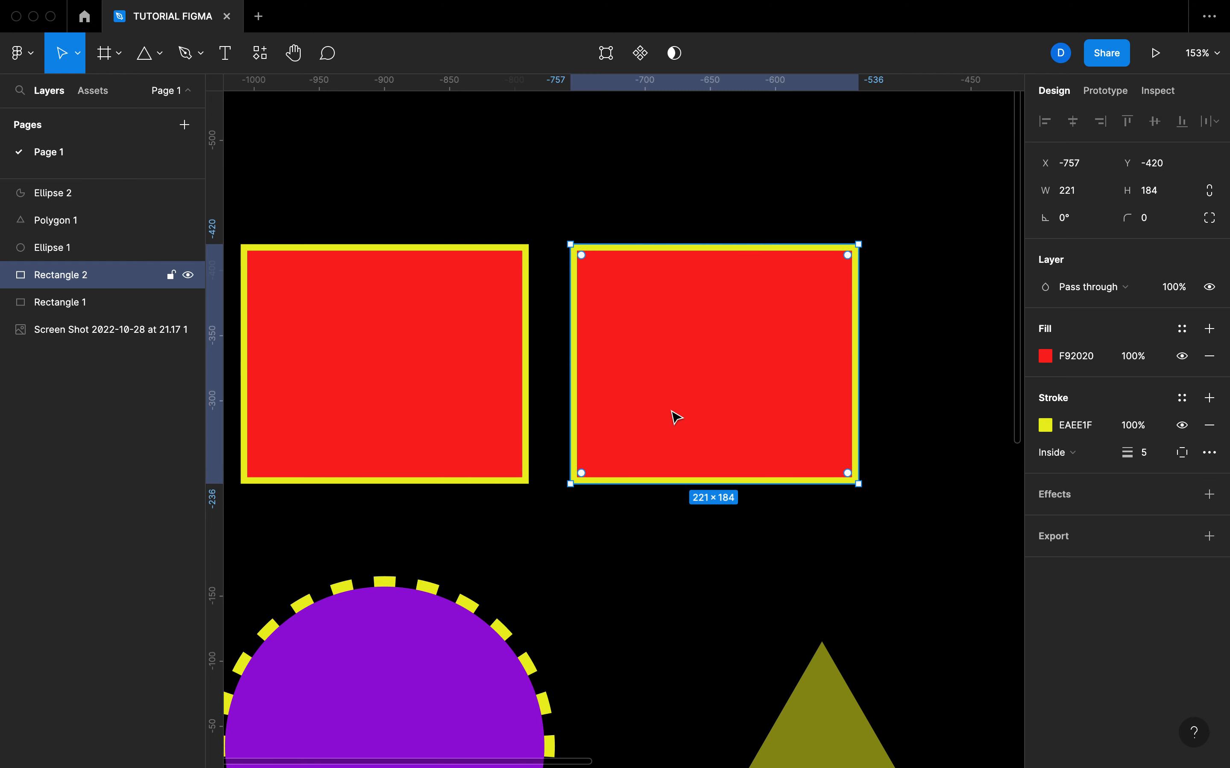
# Round all corners of the original red rectangle with a corner radius of 8
pyautogui.hscroll(-5, 562, 396)
pyautogui.click(562, 395)
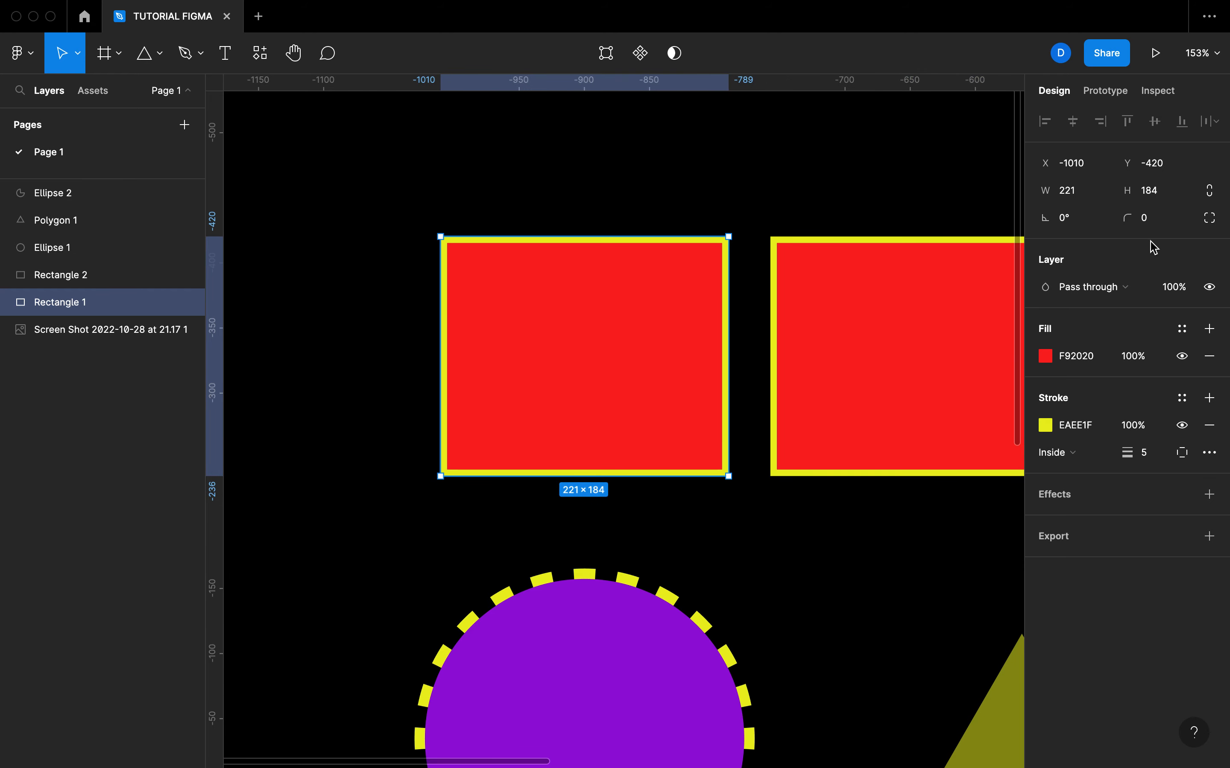
pyautogui.click(1162, 222)
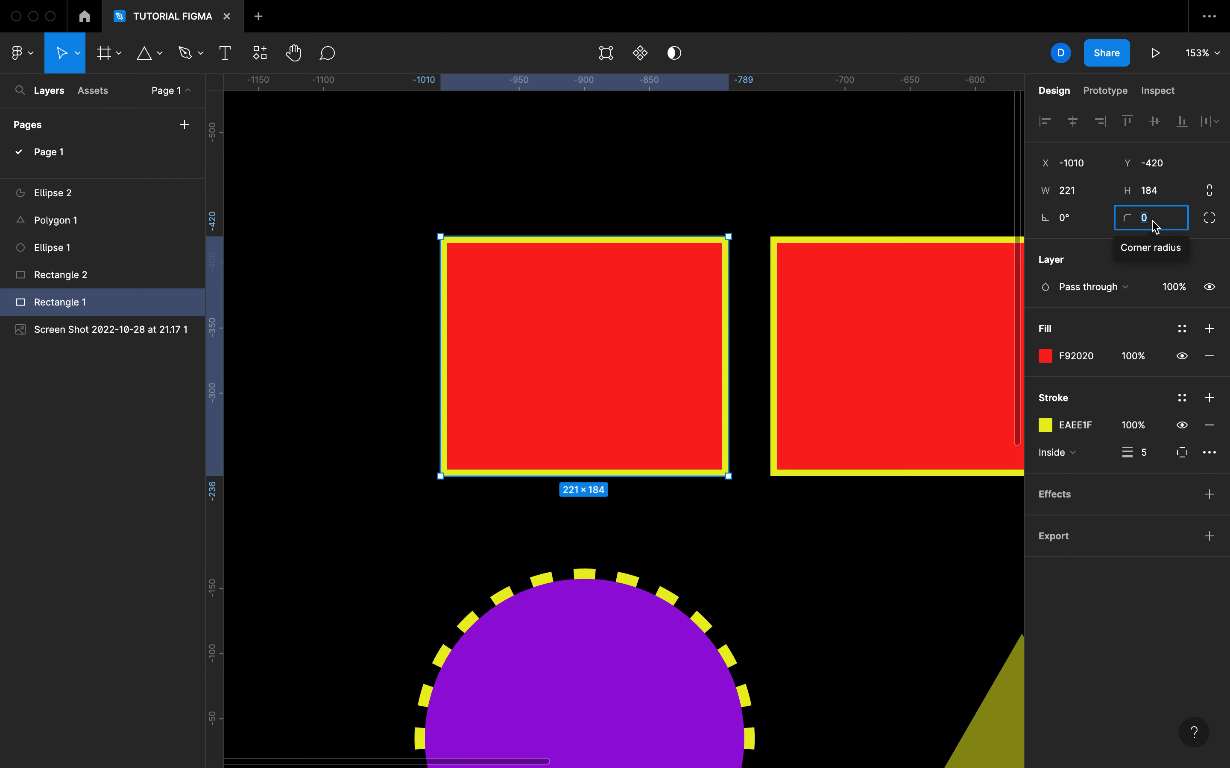
pyautogui.write('8')
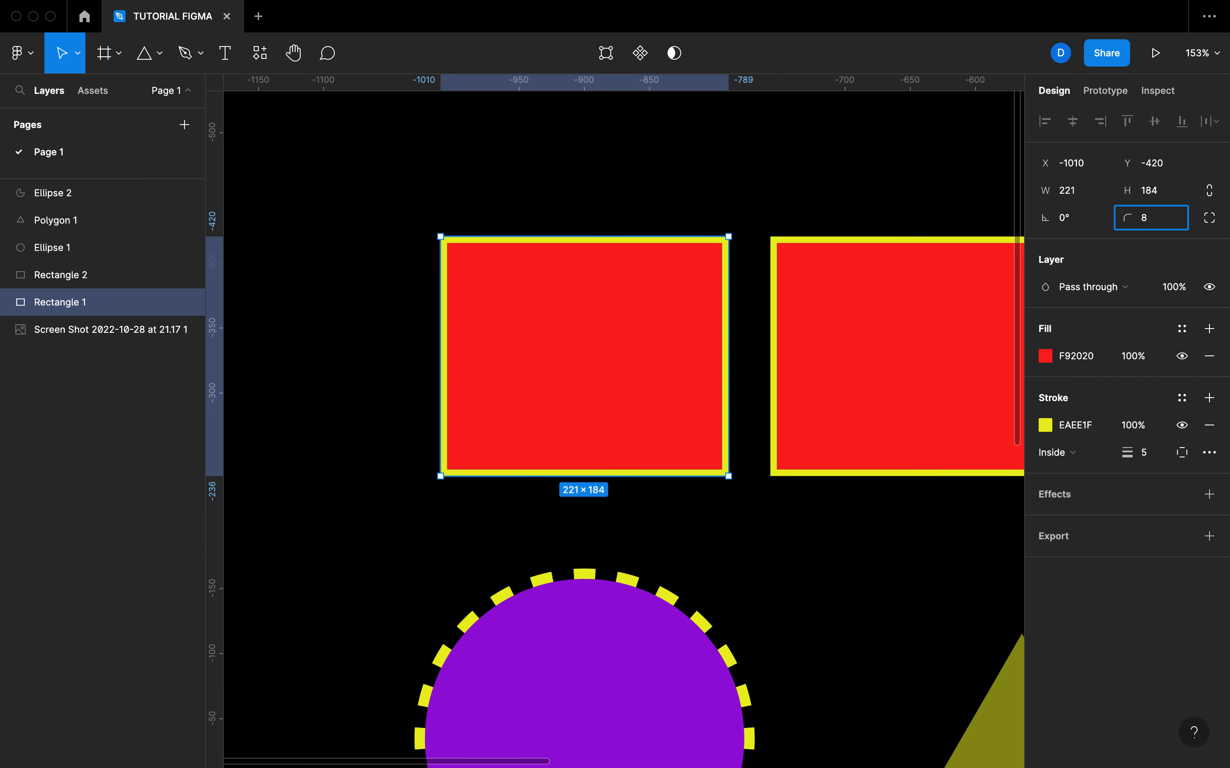
pyautogui.click(798, 543)
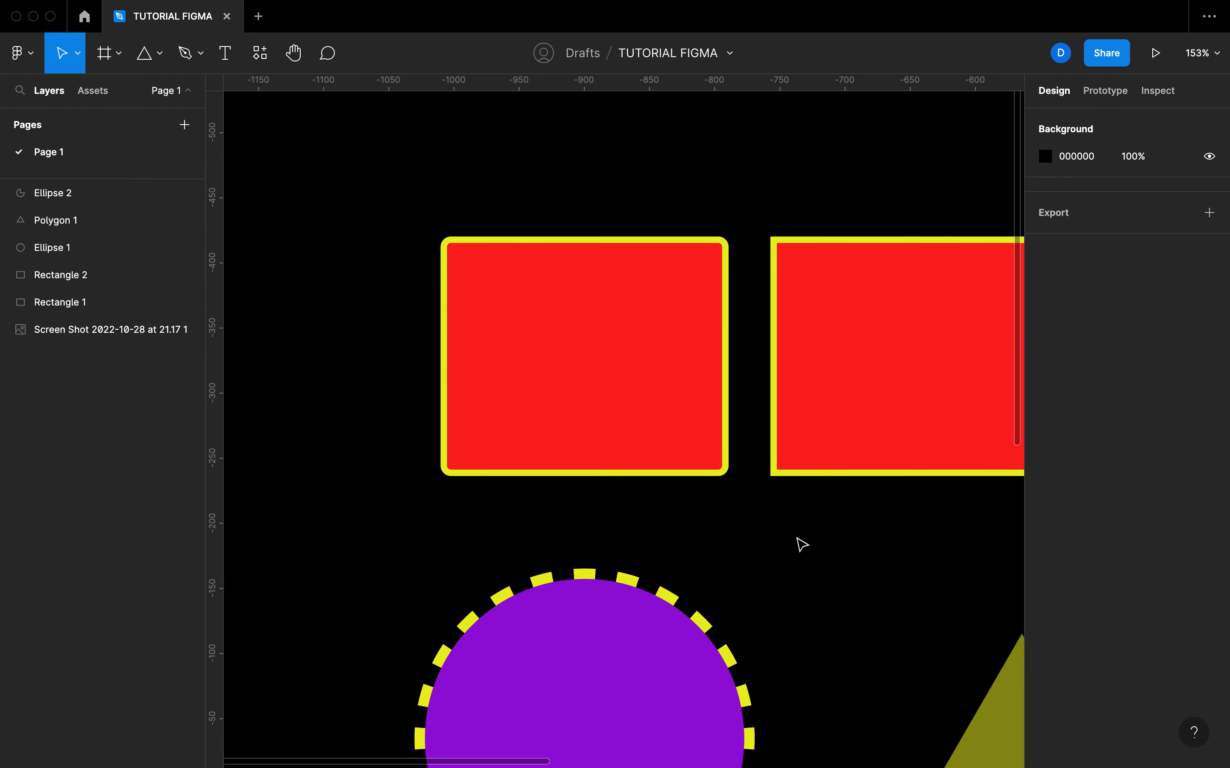
pyautogui.click(601, 440)
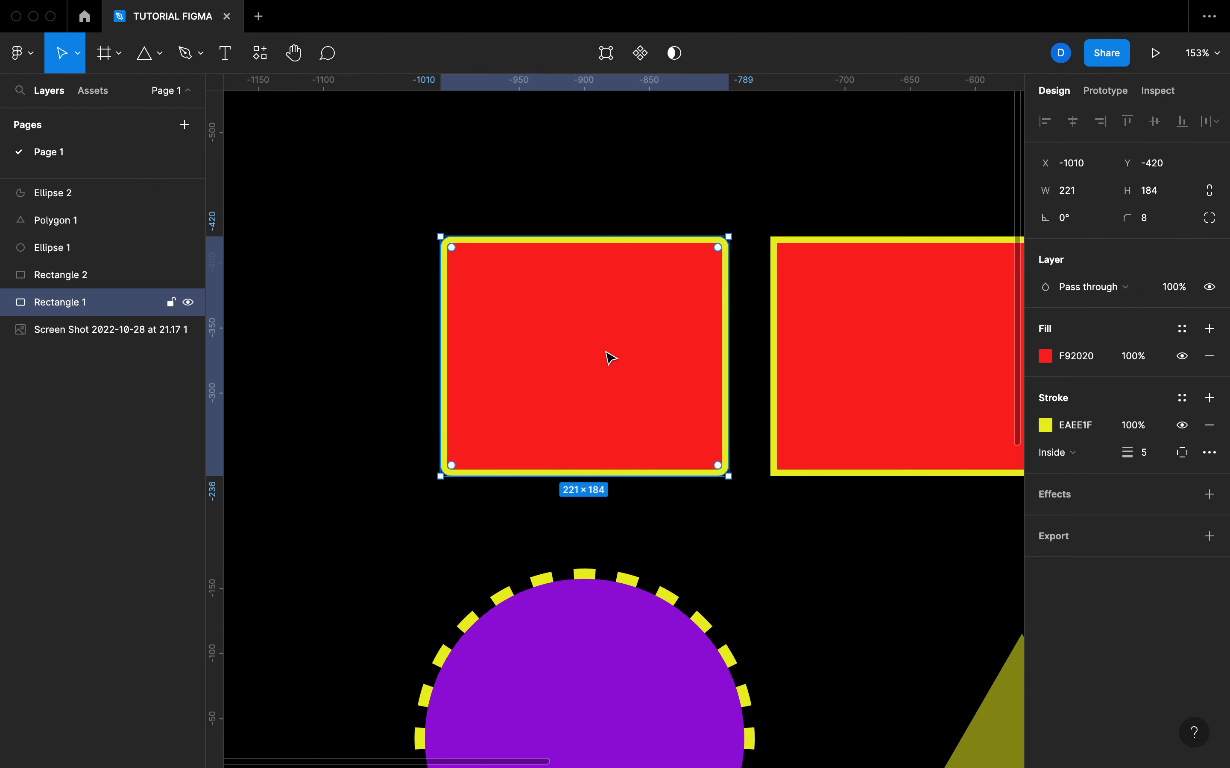
# Switch the copied red rectangle to independent corner radii
pyautogui.hscroll(5, 612, 431)
pyautogui.click(705, 395)
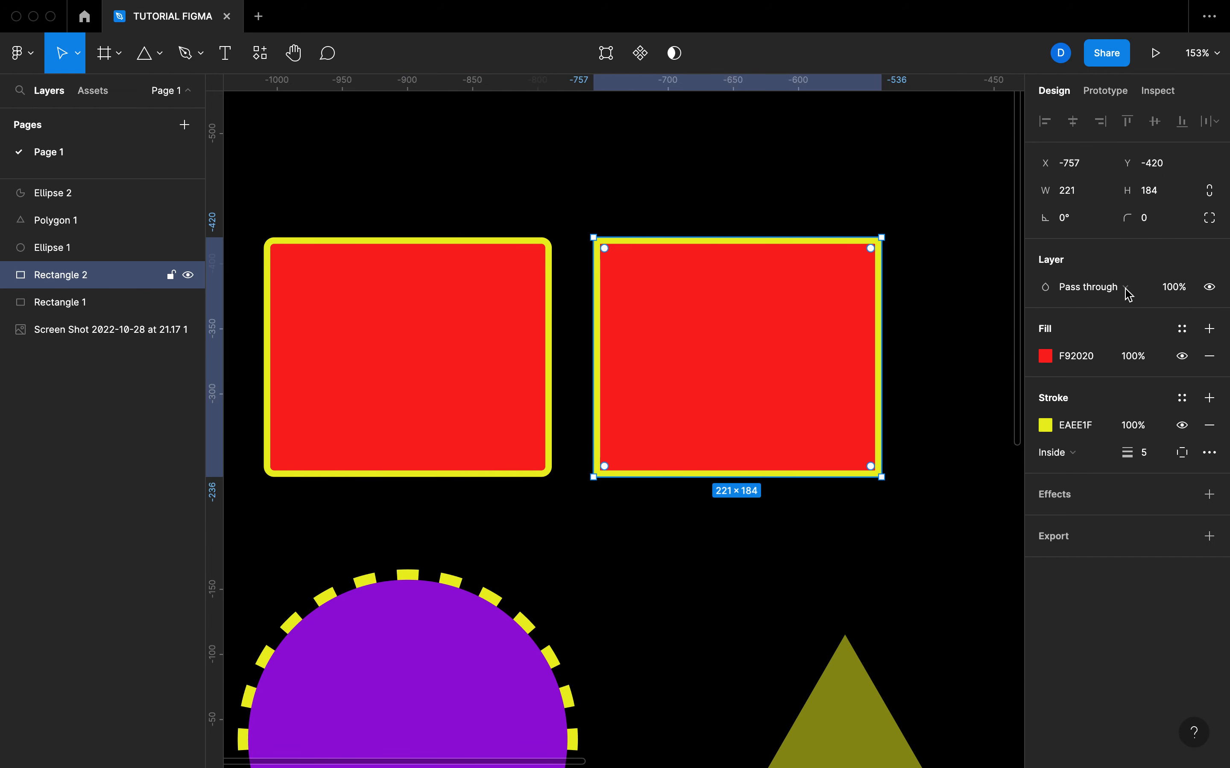
pyautogui.scroll(5, 871, 243)
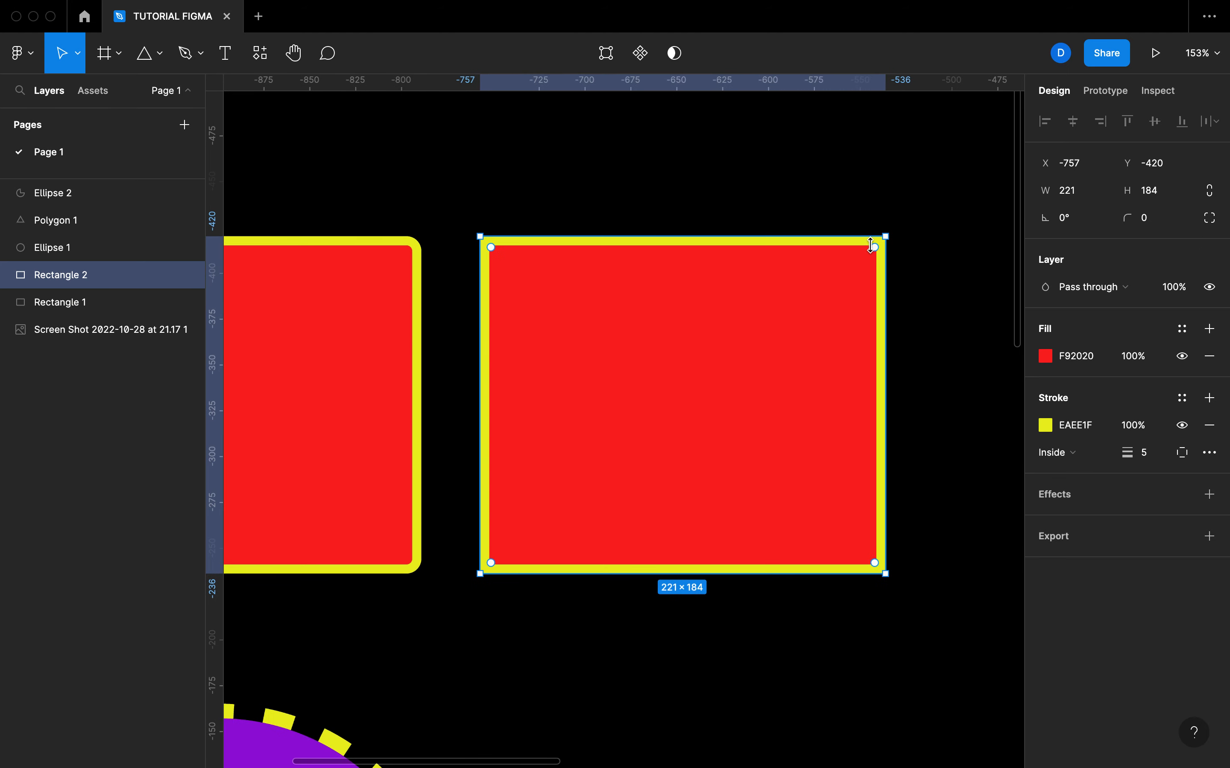
pyautogui.scroll(3, 890, 331)
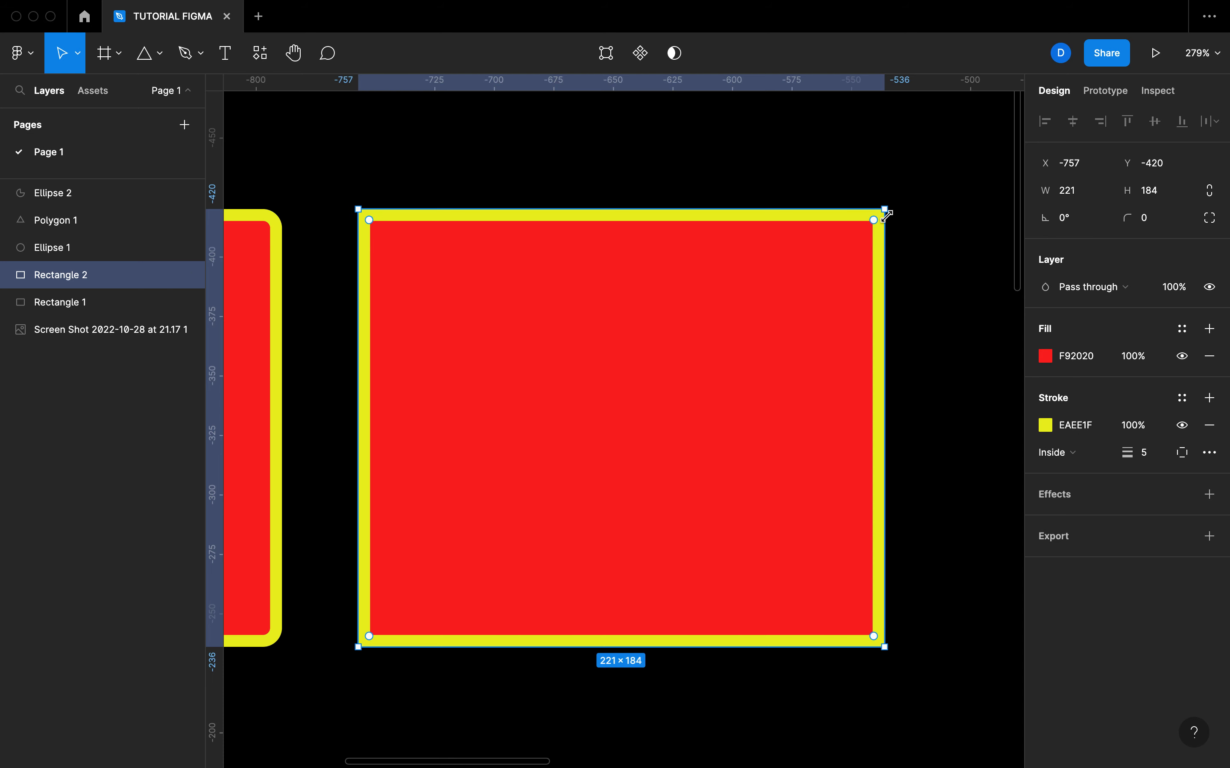
pyautogui.moveTo(874, 223)
pyautogui.click(1209, 217)
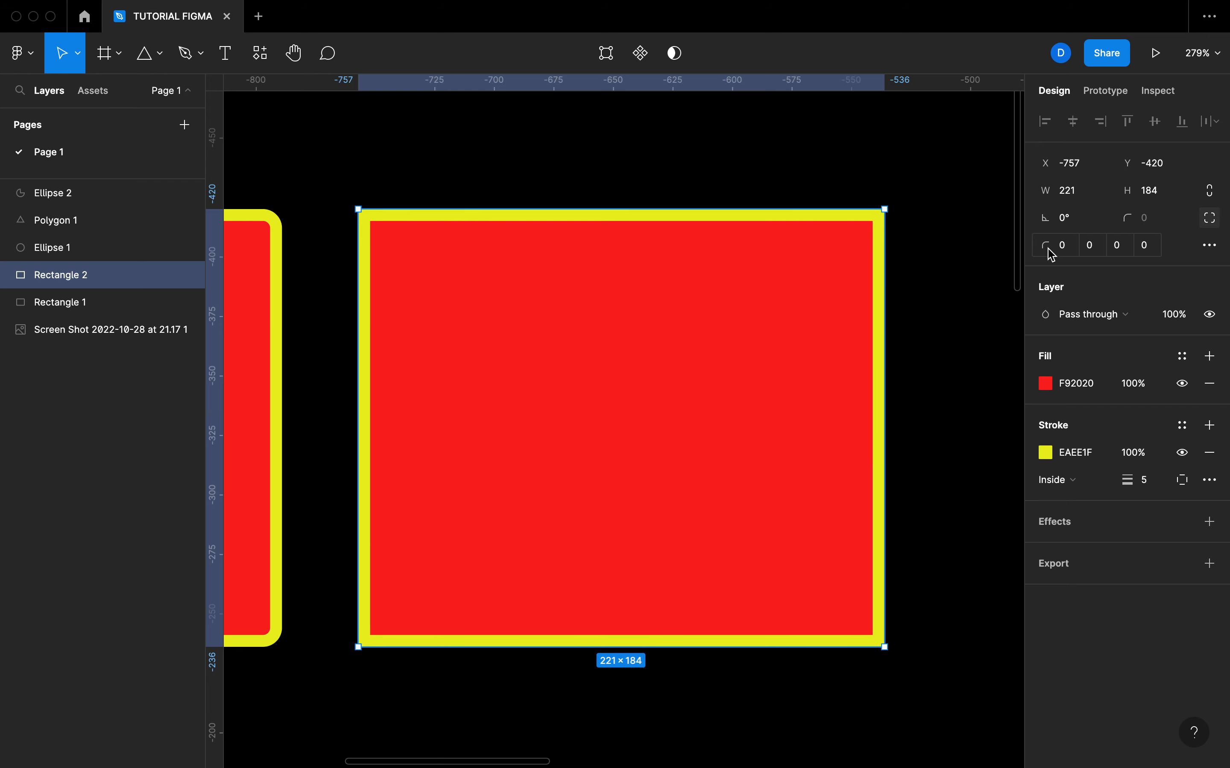
# Go through the copied rectangle's four individual corner radius values to see which corner each one controls
pyautogui.click(1070, 252)
pyautogui.click(1091, 252)
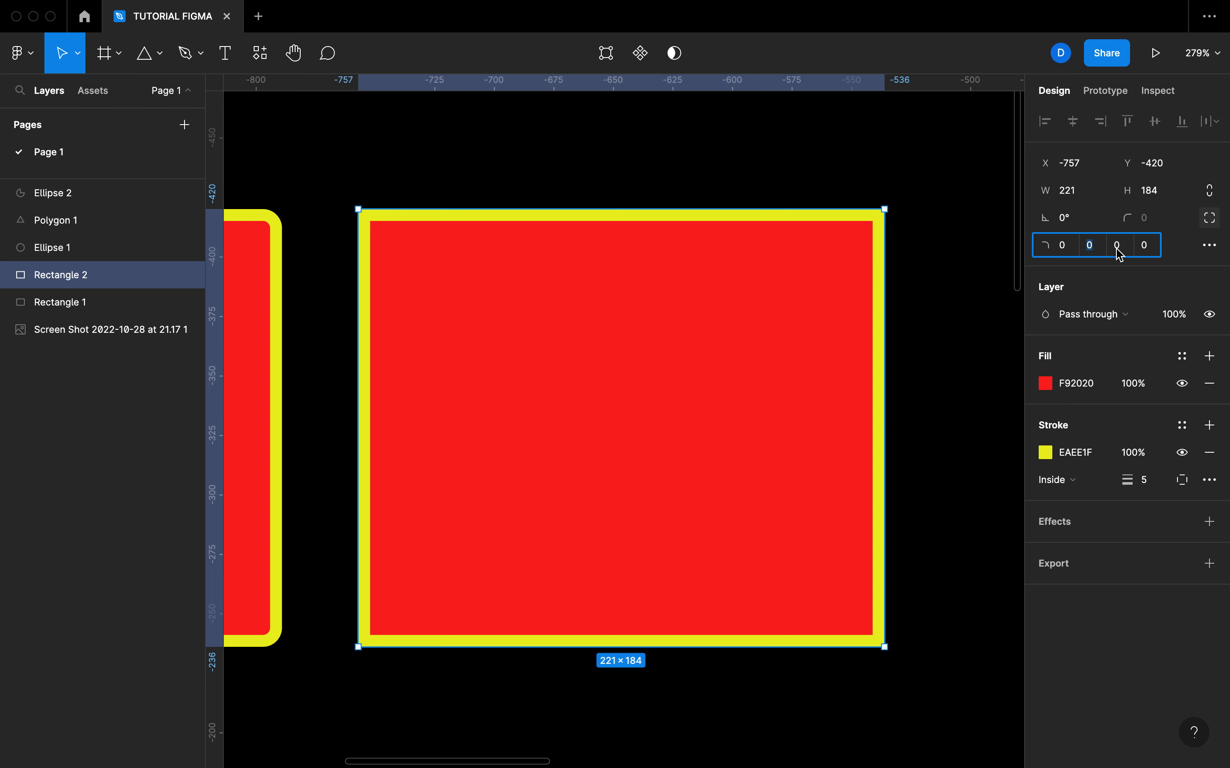
pyautogui.click(1145, 250)
pyautogui.click(1118, 251)
pyautogui.click(1097, 250)
pyautogui.click(1073, 251)
pyautogui.click(1089, 252)
pyautogui.click(1111, 251)
pyautogui.click(1141, 251)
pyautogui.click(1065, 248)
pyautogui.click(1089, 250)
pyautogui.click(1112, 250)
# Set the copied rectangle's top left corner radius to 200 and deselect the shape
pyautogui.click(1070, 251)
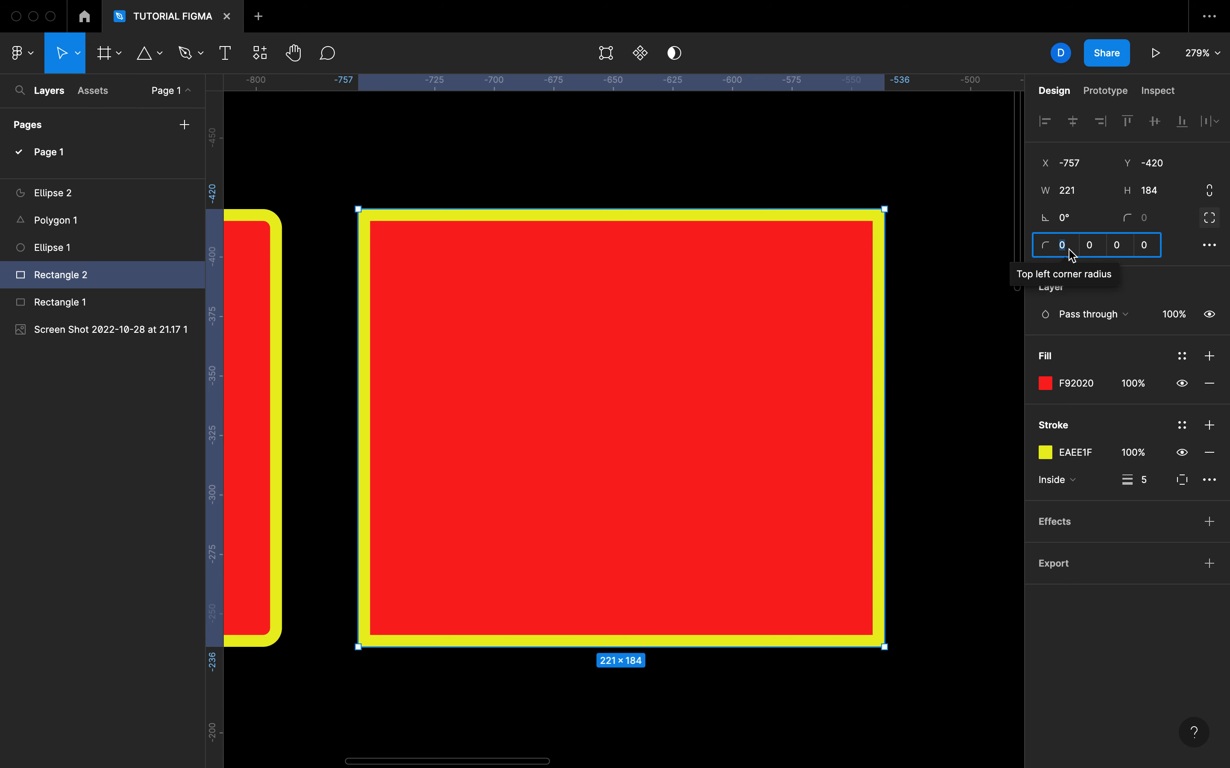
pyautogui.write('2')
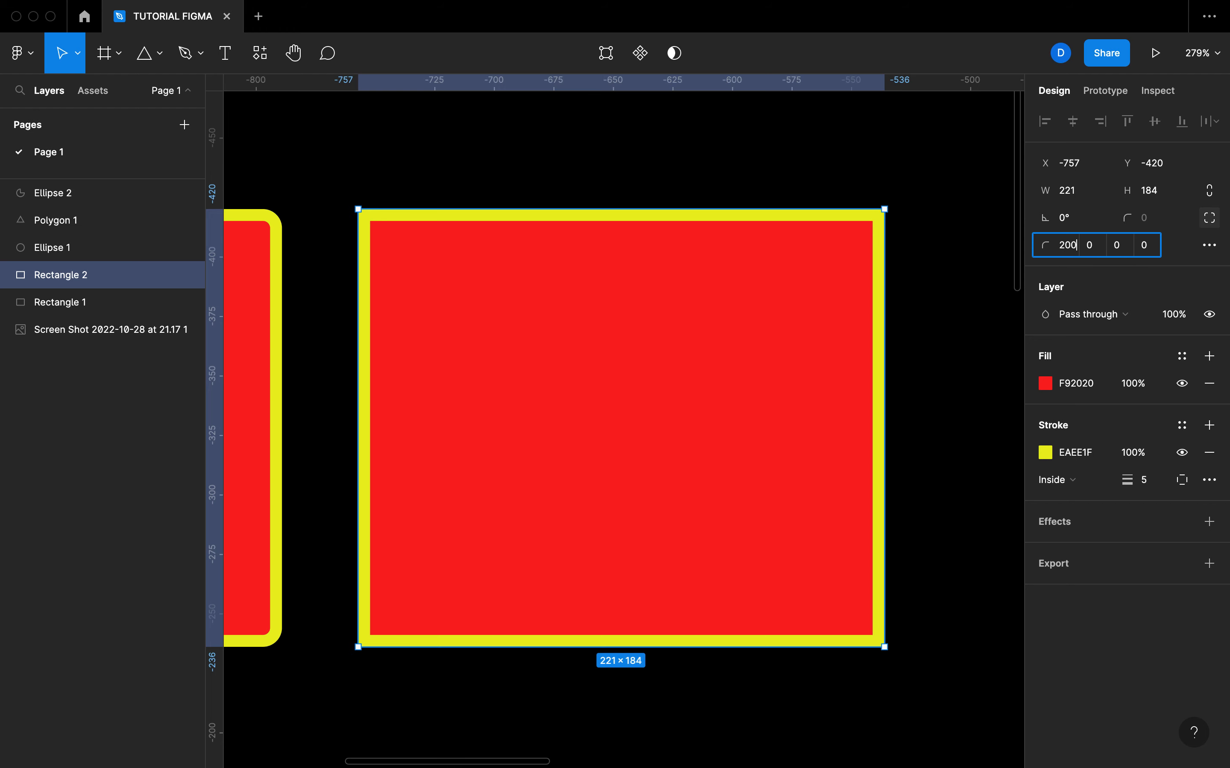
pyautogui.write('00')
pyautogui.press('Return')
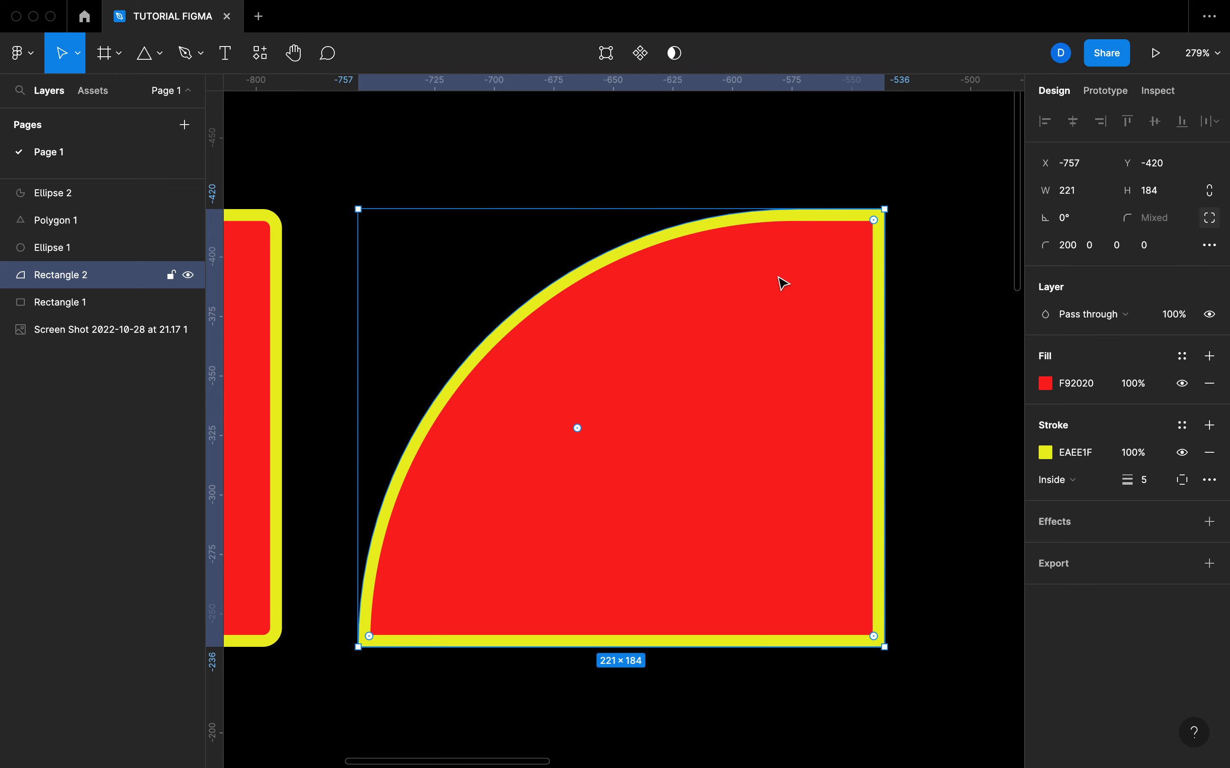
pyautogui.click(716, 181)
# Move the copied rectangle with the rounded corner farther from the original, to about X -704, Y -420, and deselect it
pyautogui.scroll(-10, 717, 181)
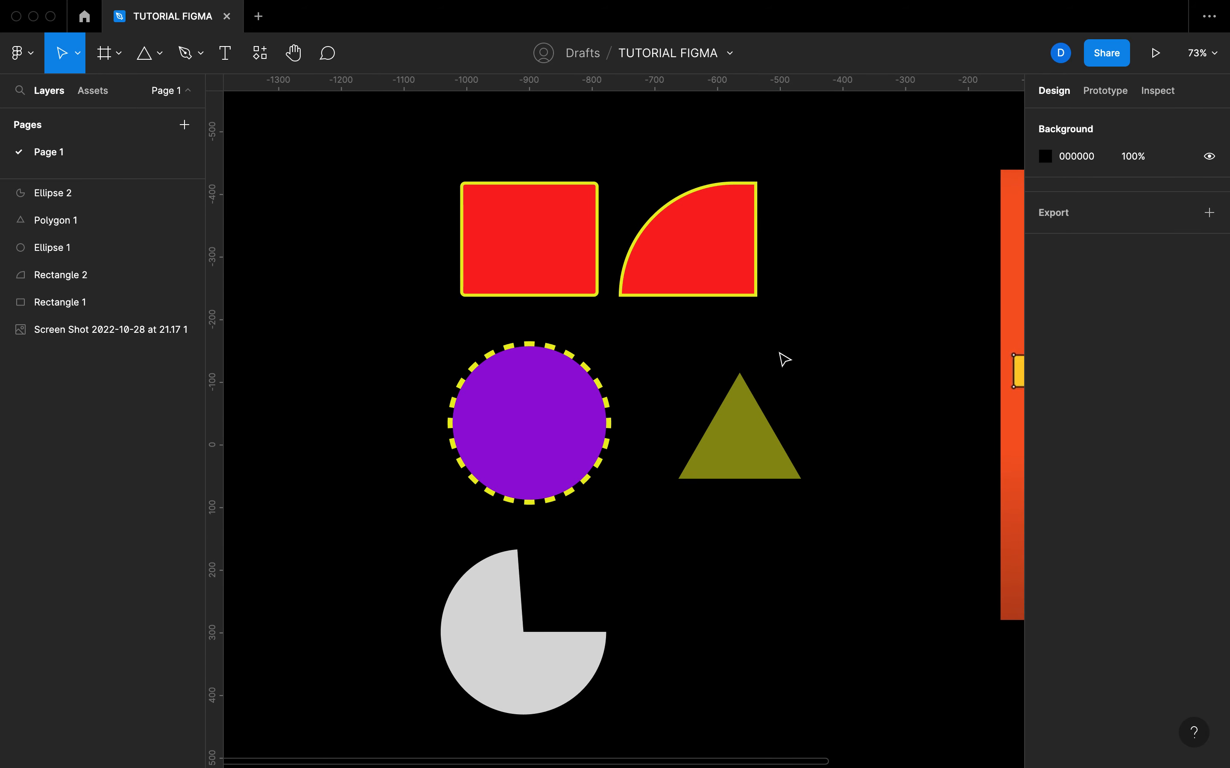
pyautogui.hscroll(-3, 784, 360)
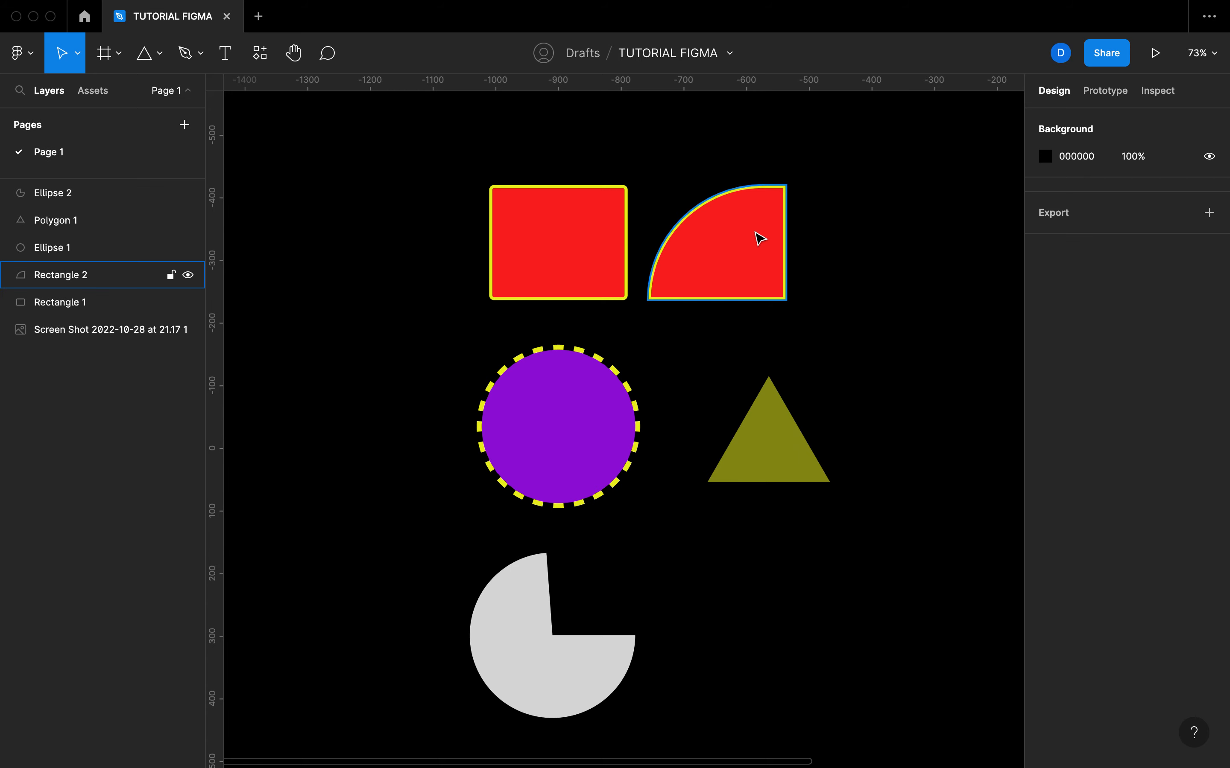
pyautogui.click(755, 239)
pyautogui.moveTo(754, 239); pyautogui.dragTo(788, 239)
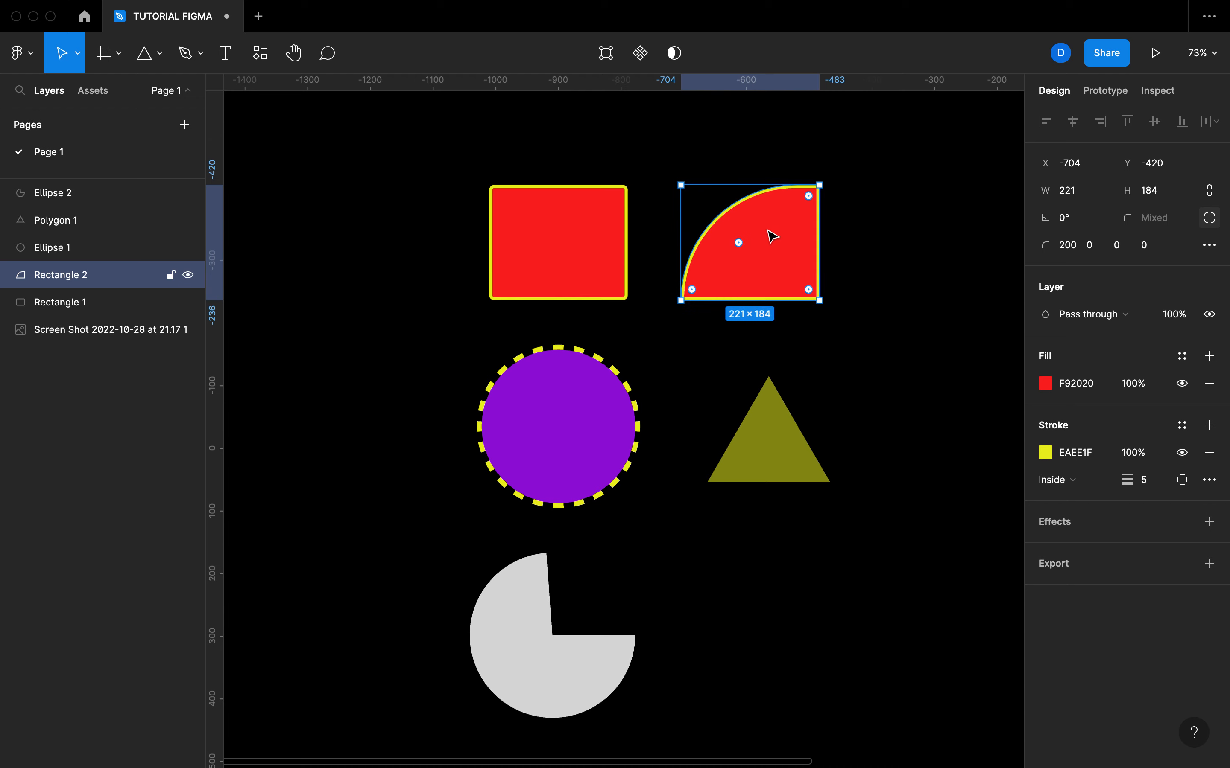
pyautogui.click(852, 510)
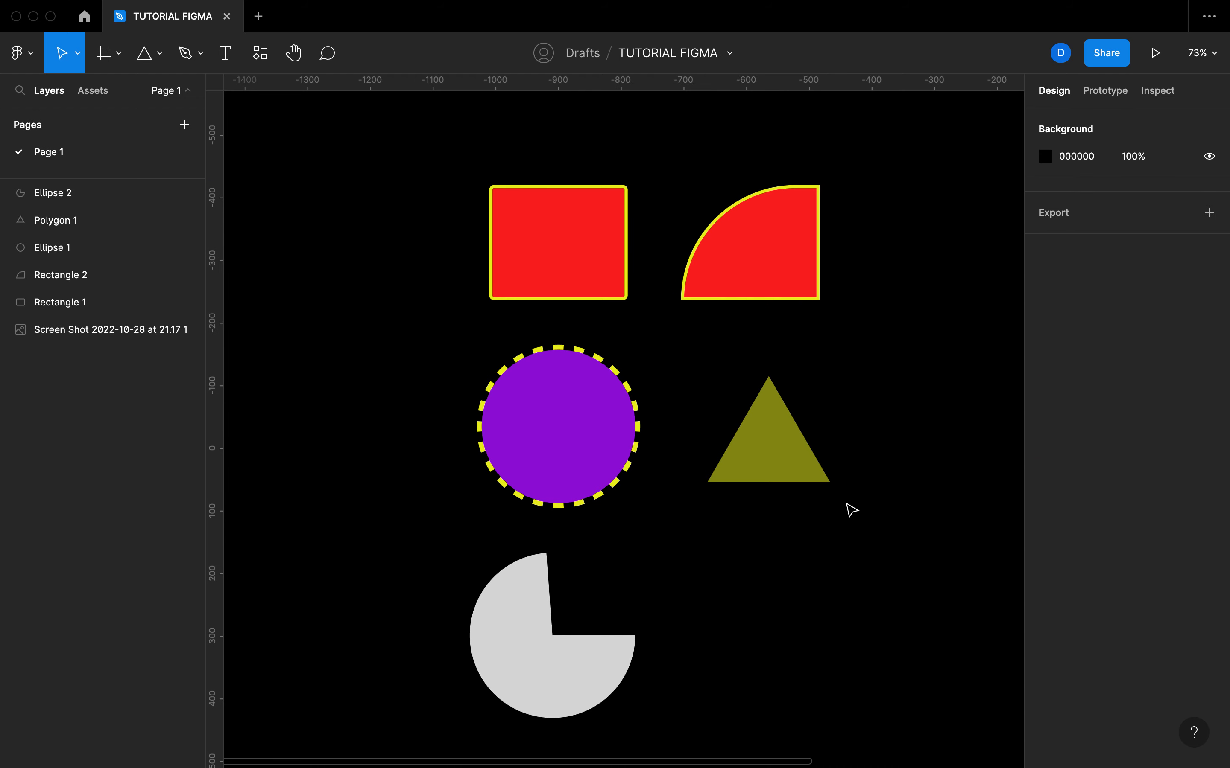